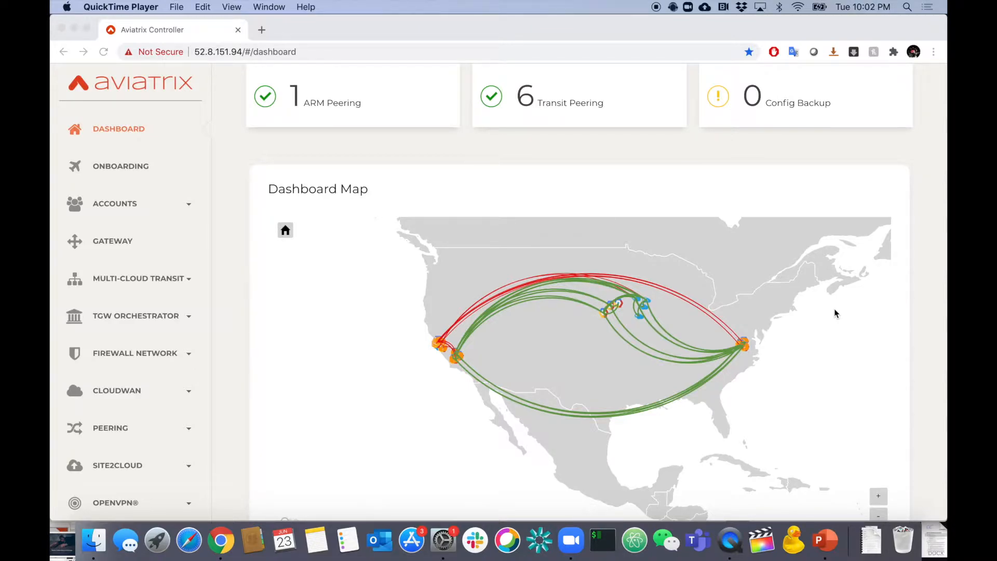
Show the peer latency details for the West-Transit-hagw gateway on the dashboard map.
{"action": "left_click", "coordinate": [686, 151]}
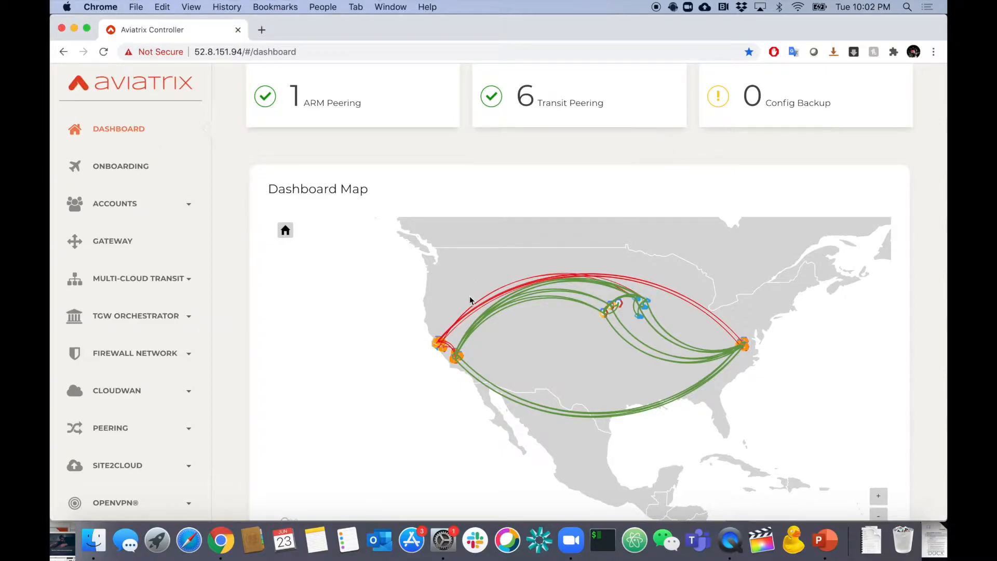
{"action": "left_click", "coordinate": [454, 355]}
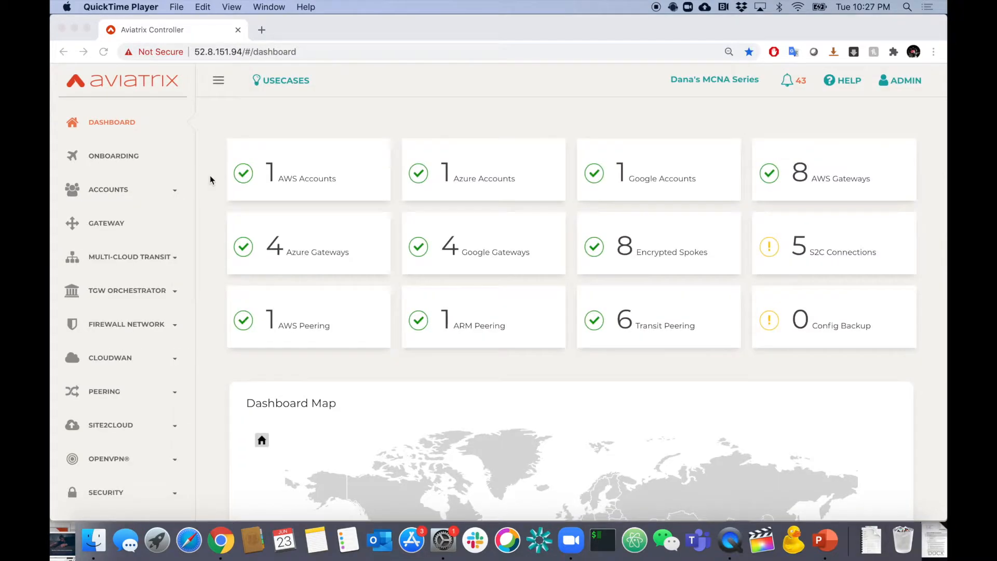
{"action": "scroll", "coordinate": [139, 288], "scroll_direction": "down", "scroll_amount": 8}
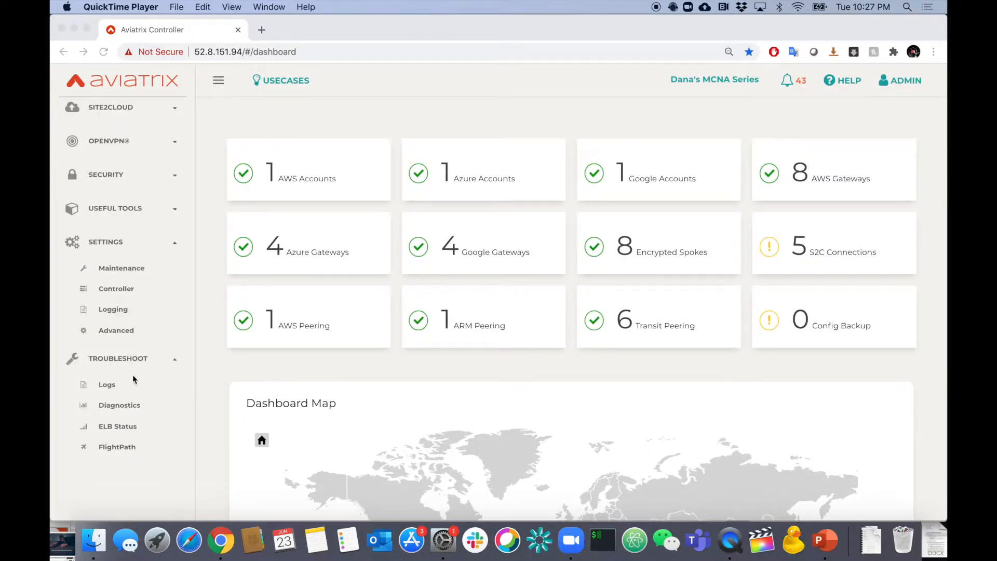
Run a trace route from the West-Workload-VPC gateway to 8.8.8.8 in the network diagnostics, using the auto interface.
{"action": "left_click", "coordinate": [125, 402]}
{"action": "left_click", "coordinate": [126, 404]}
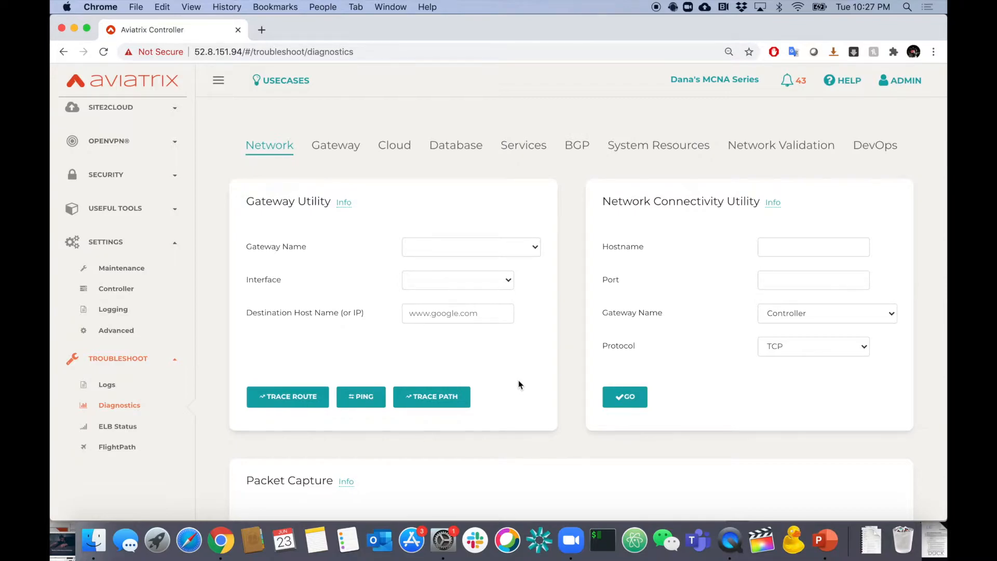
{"action": "left_click", "coordinate": [494, 247]}
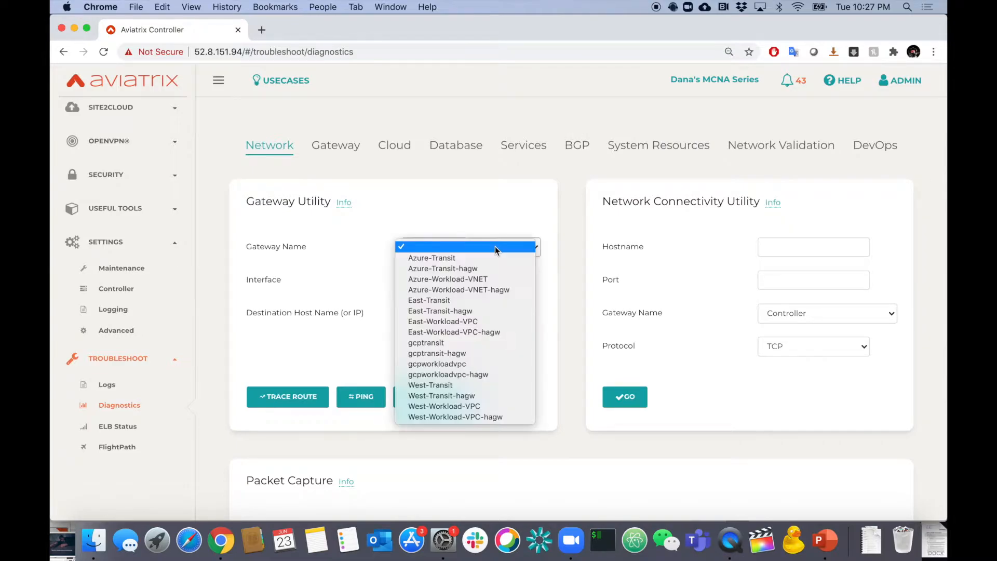
{"action": "left_click", "coordinate": [453, 406]}
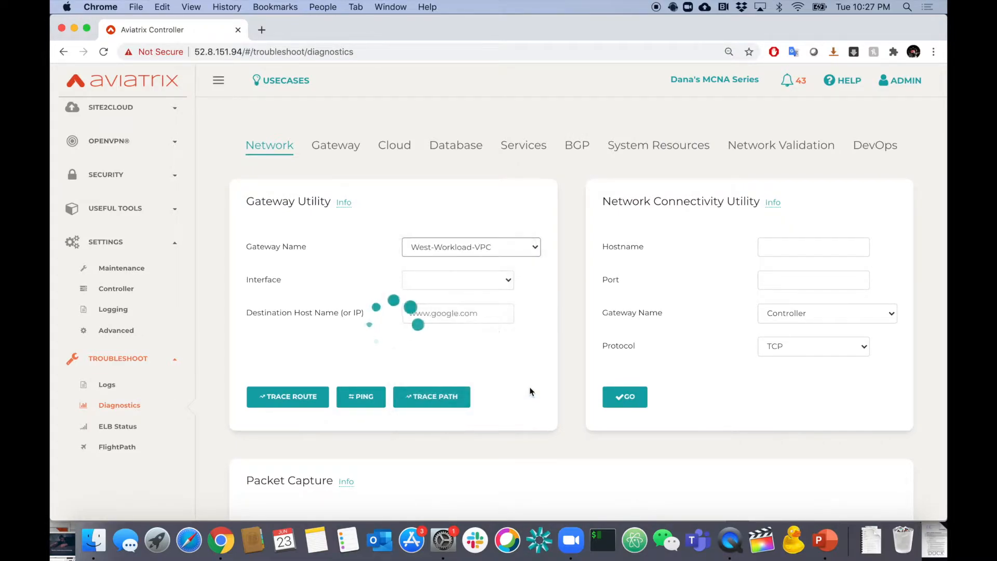
{"action": "left_click", "coordinate": [482, 282]}
{"action": "left_click", "coordinate": [471, 281]}
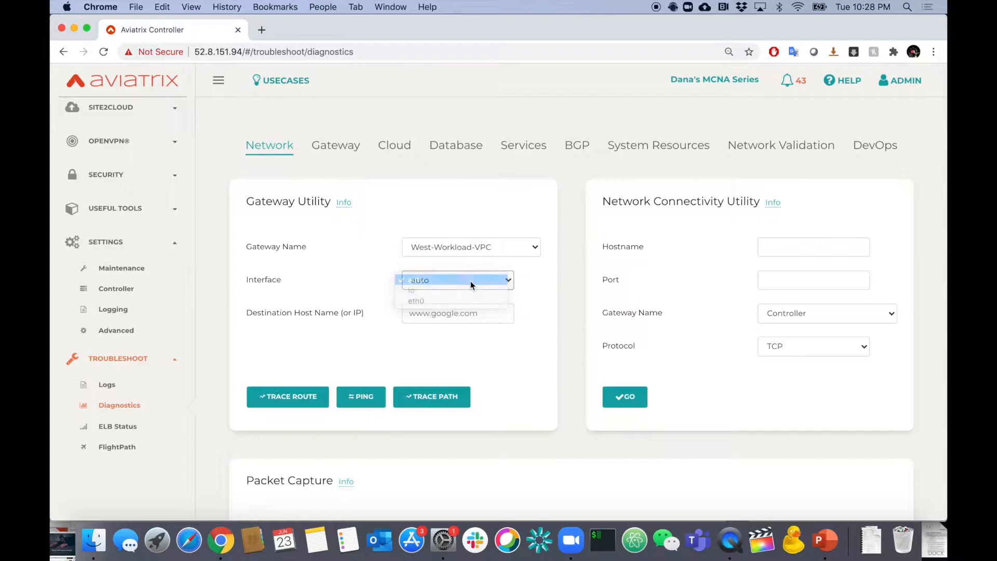
{"action": "left_click", "coordinate": [478, 313]}
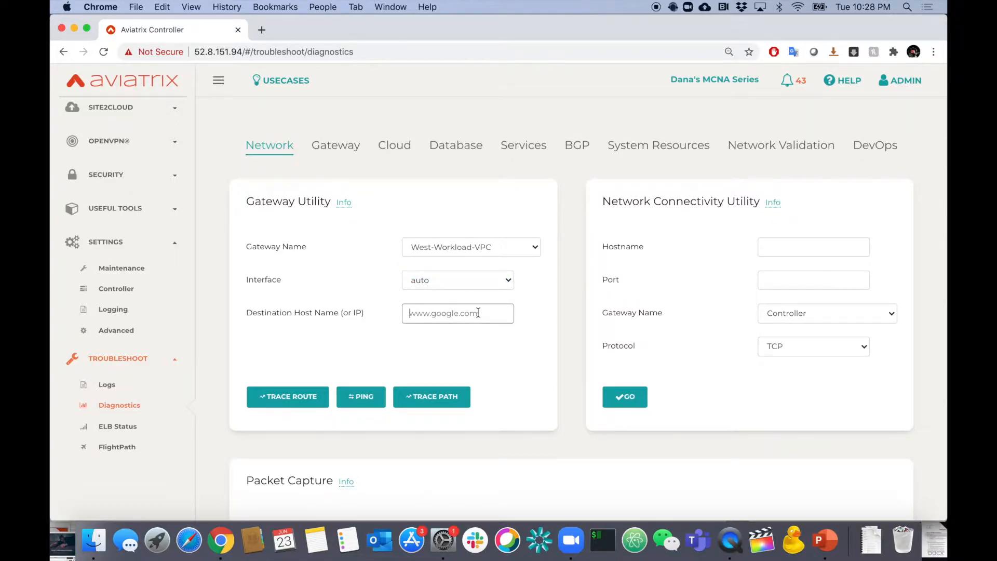
{"action": "type", "text": "8.8.8.8"}
{"action": "left_click", "coordinate": [326, 393]}
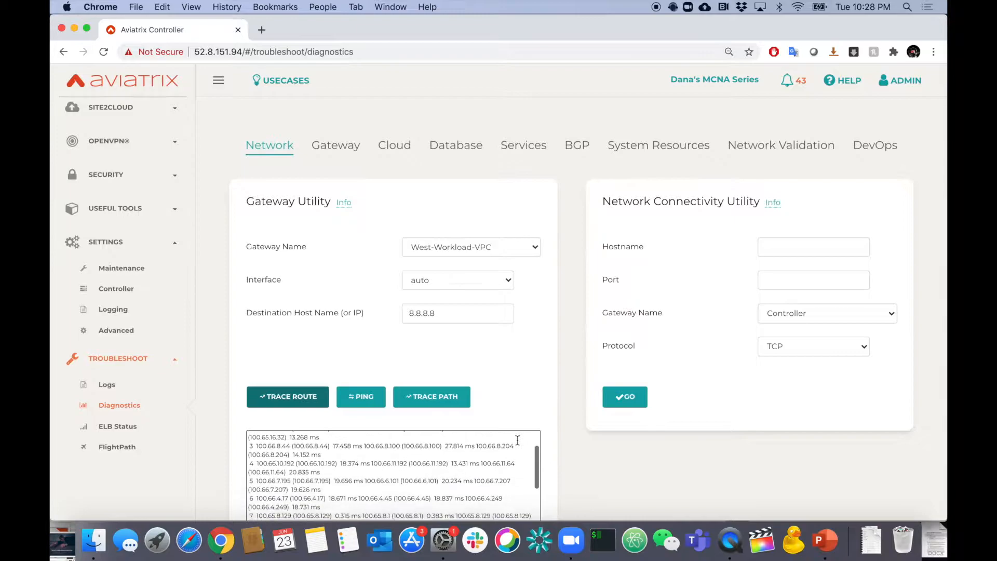
{"action": "scroll", "coordinate": [566, 466], "scroll_direction": "down", "scroll_amount": 2}
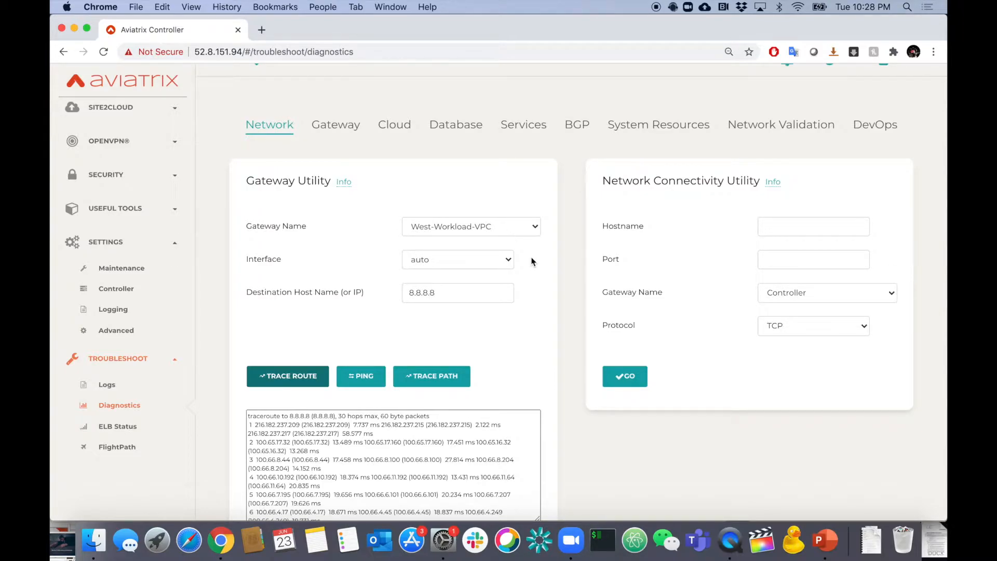
Ping 8.8.8.8 from West-Workload-VPC, and trace the path from the same gateway to 10.4.0.4.
{"action": "double_click", "coordinate": [461, 294]}
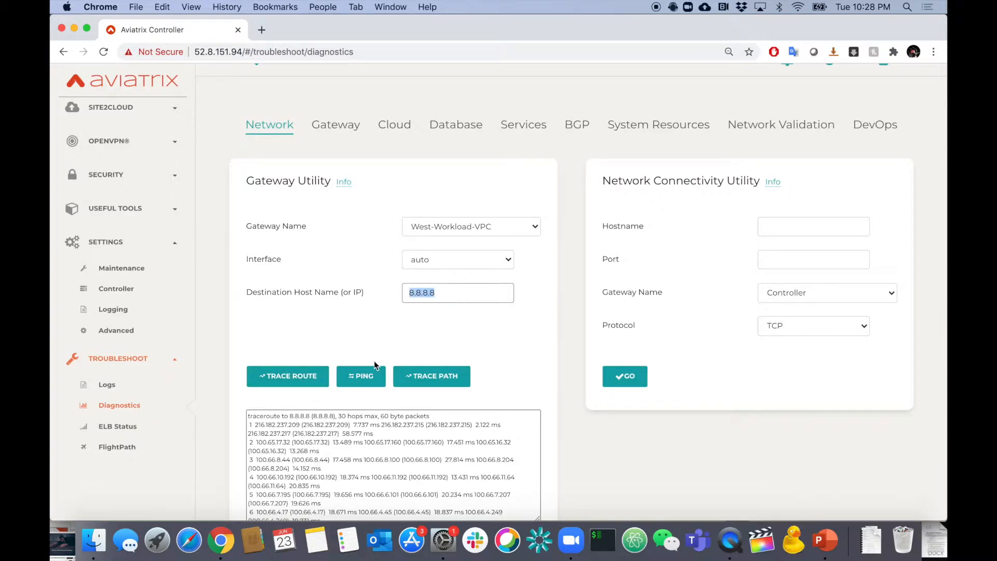
{"action": "left_click", "coordinate": [370, 375]}
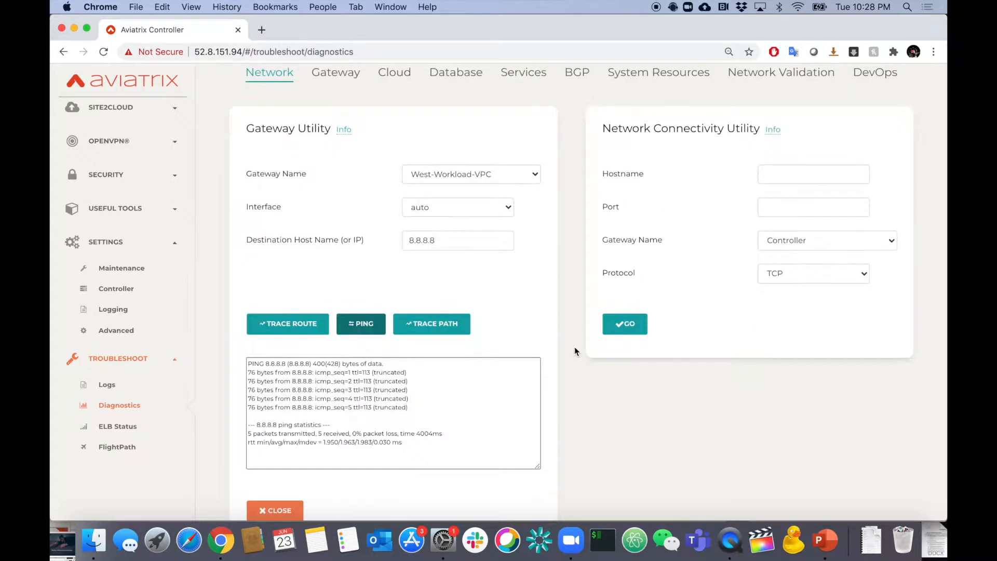
{"action": "double_click", "coordinate": [459, 243]}
{"action": "type", "text": "10.4"}
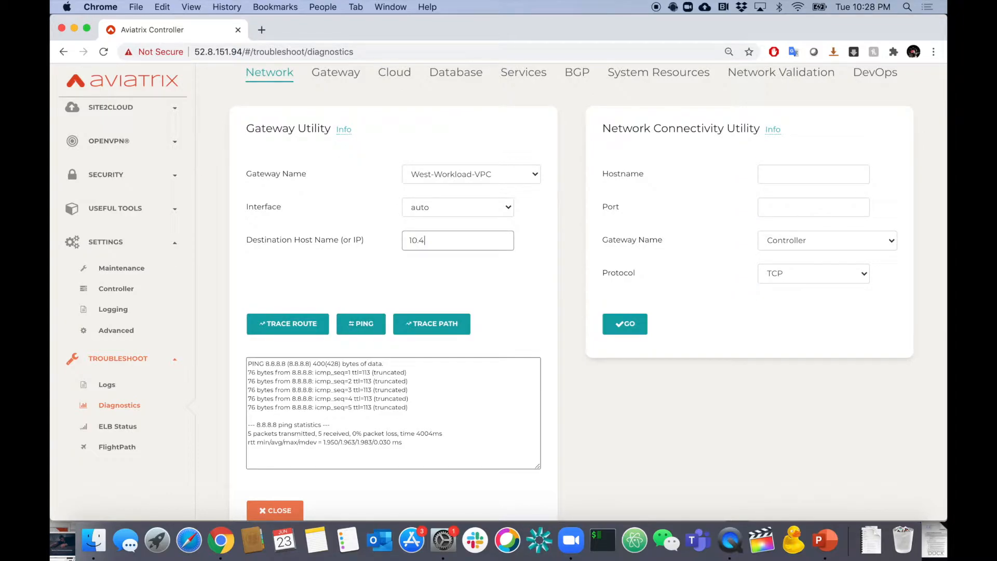
{"action": "type", "text": ".0.4"}
{"action": "left_click", "coordinate": [410, 325]}
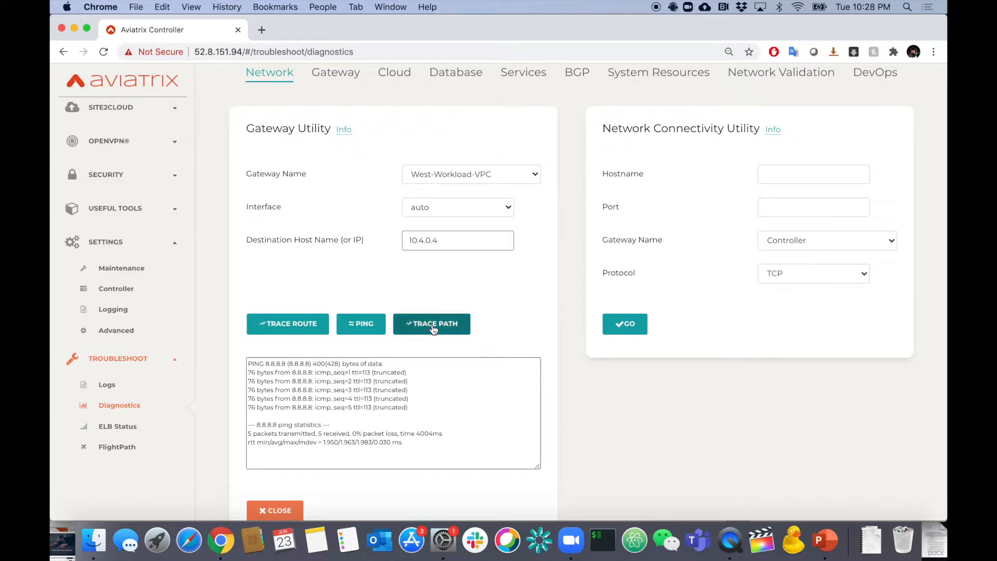
{"action": "scroll", "coordinate": [559, 294], "scroll_direction": "up", "scroll_amount": 1}
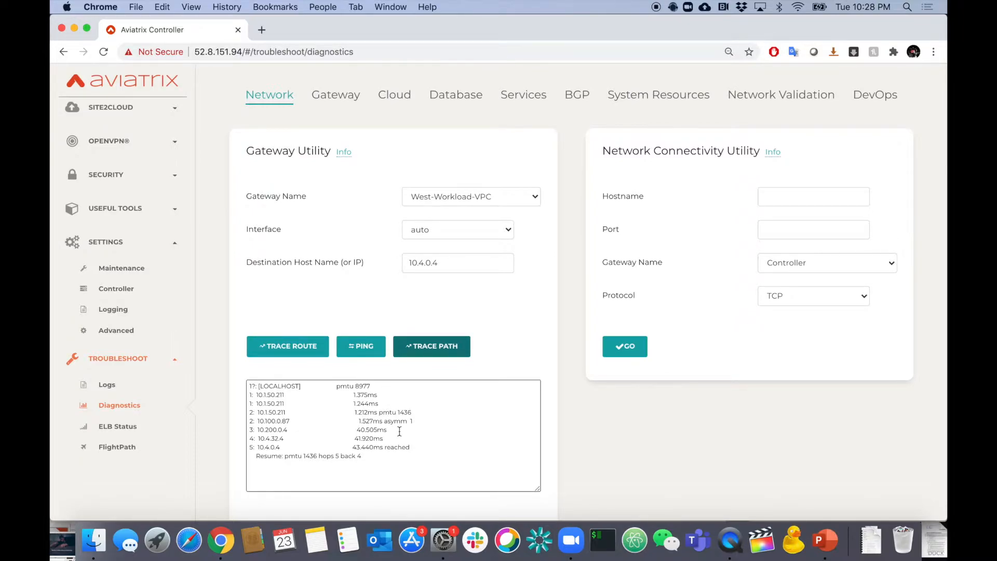
{"action": "scroll", "coordinate": [399, 432], "scroll_direction": "down", "scroll_amount": 1}
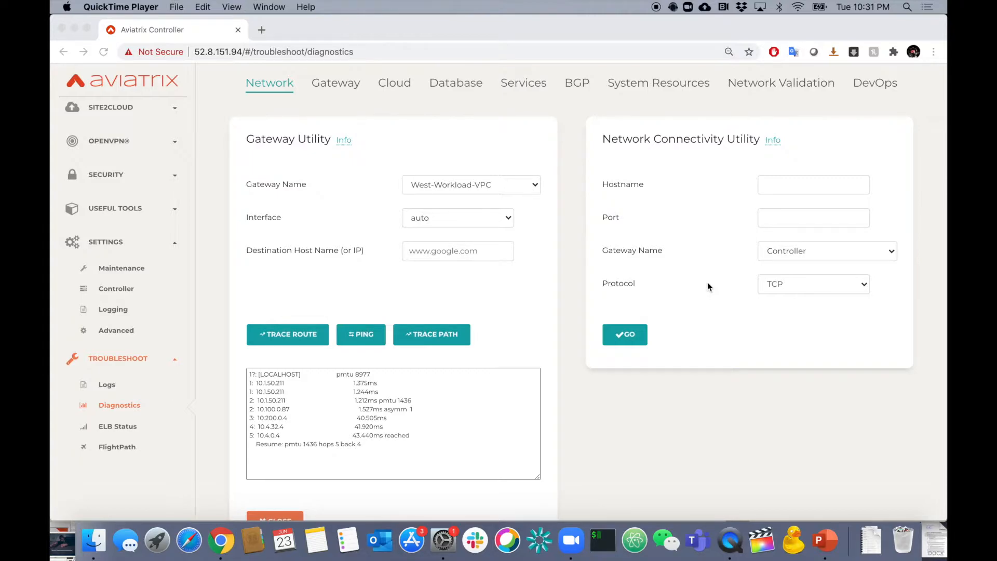
Test TCP connectivity from the Controller to host 10.4.0.4 on port 443 with the Network Connectivity Utility.
{"action": "left_click", "coordinate": [815, 256]}
{"action": "left_click", "coordinate": [834, 257]}
{"action": "left_click", "coordinate": [712, 254]}
{"action": "left_click", "coordinate": [806, 186]}
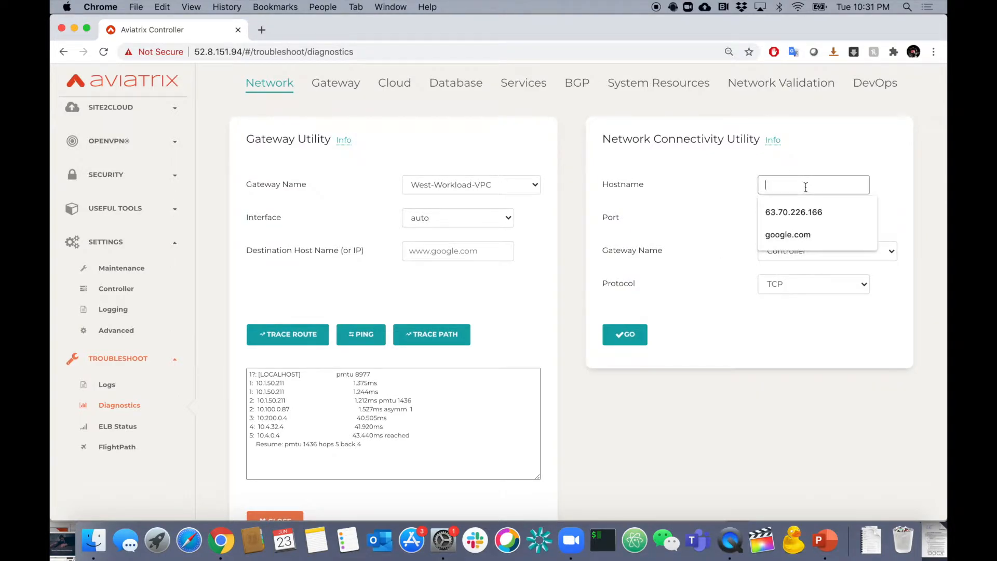
{"action": "type", "text": "10.4"}
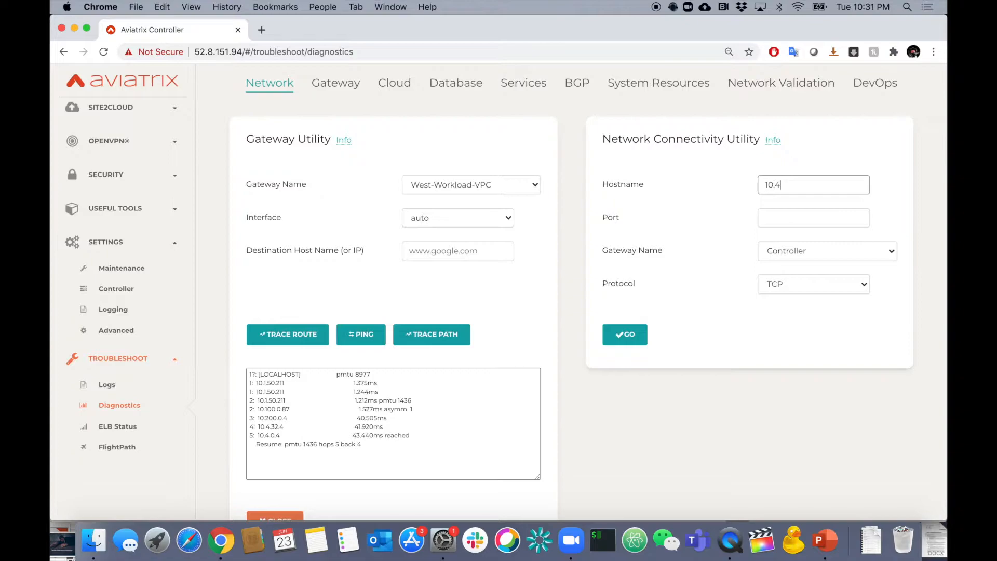
{"action": "type", "text": ".0.4"}
{"action": "left_click", "coordinate": [785, 217]}
{"action": "type", "text": "443"}
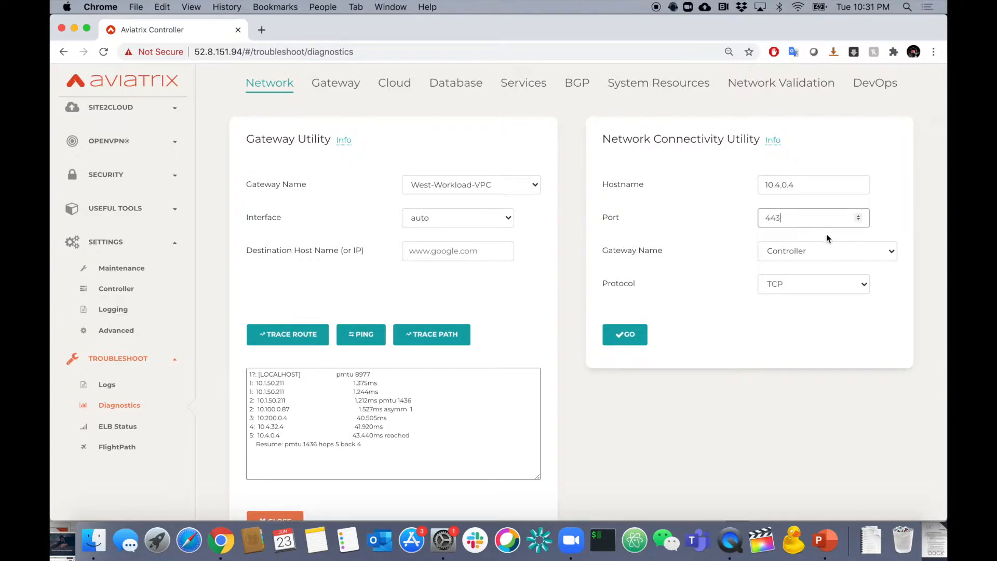
{"action": "left_click", "coordinate": [801, 254]}
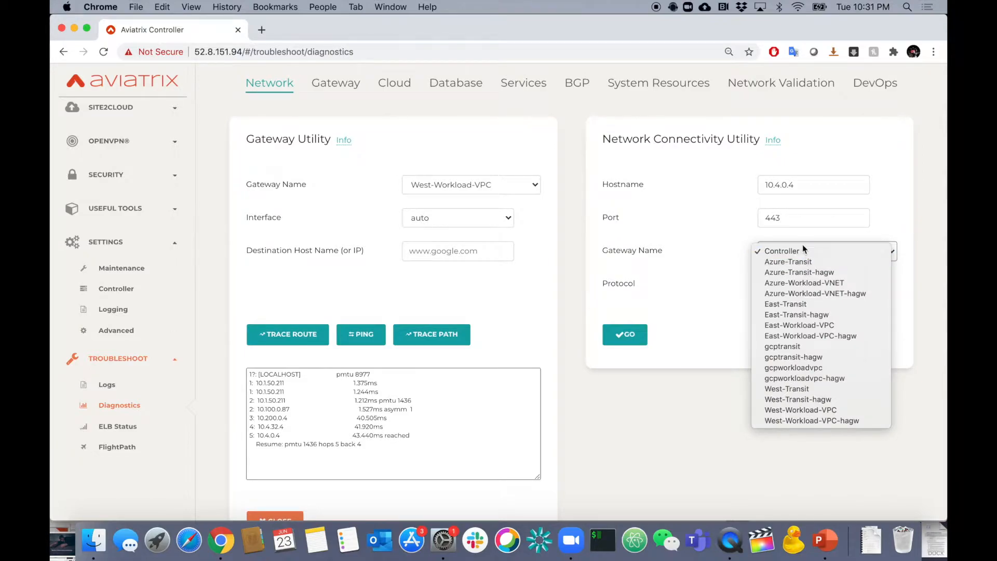
{"action": "left_click", "coordinate": [793, 251]}
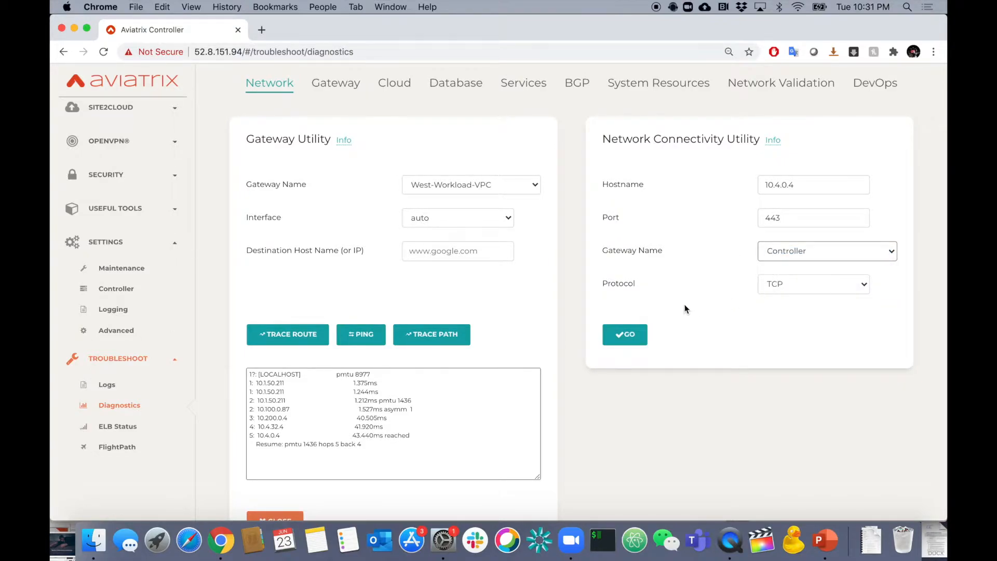
{"action": "left_click", "coordinate": [626, 336]}
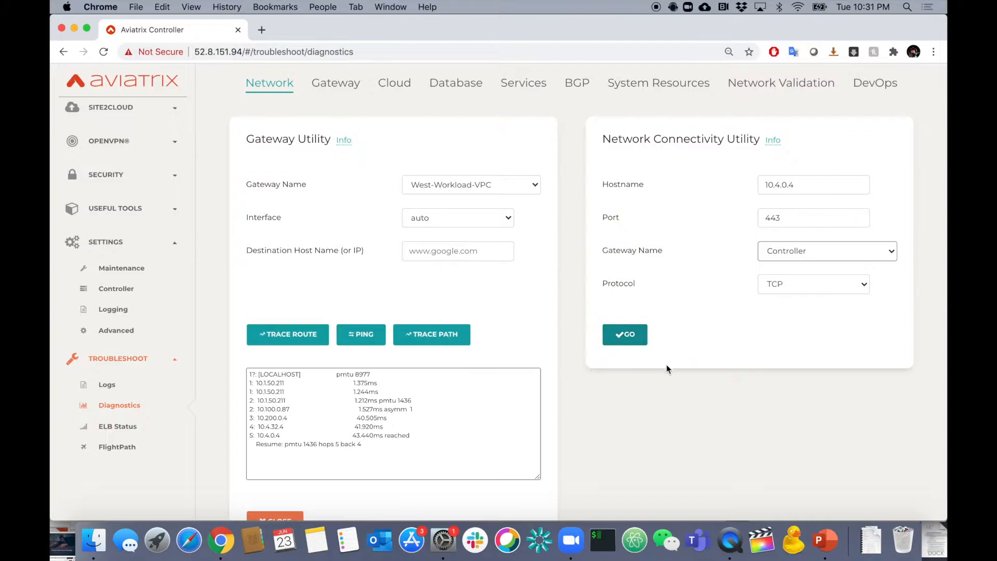
{"action": "left_click", "coordinate": [631, 338]}
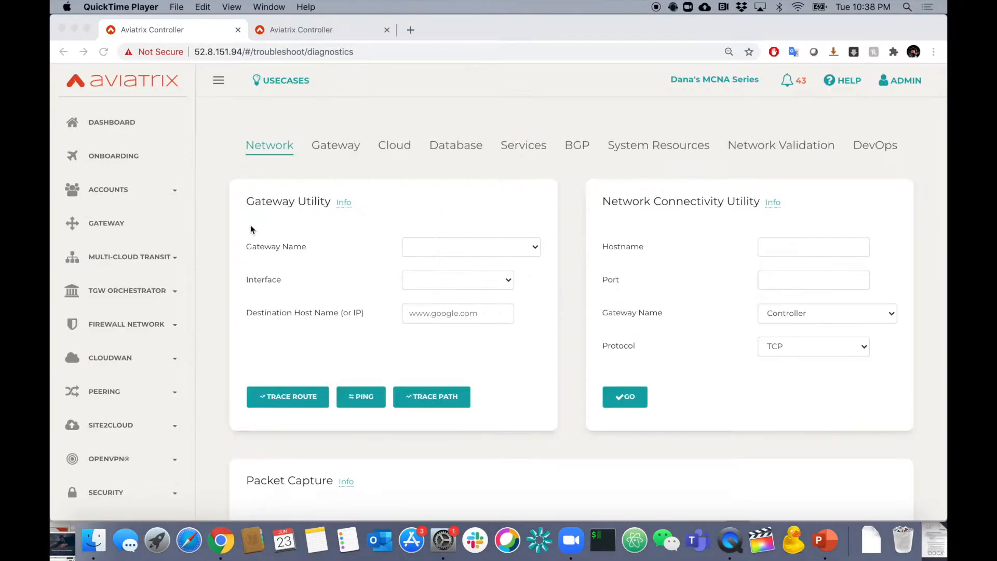
Configure the packet capture for the Azure-Workload-VNET gateway on interface eth0.
{"action": "scroll", "coordinate": [250, 228], "scroll_direction": "down", "scroll_amount": 6}
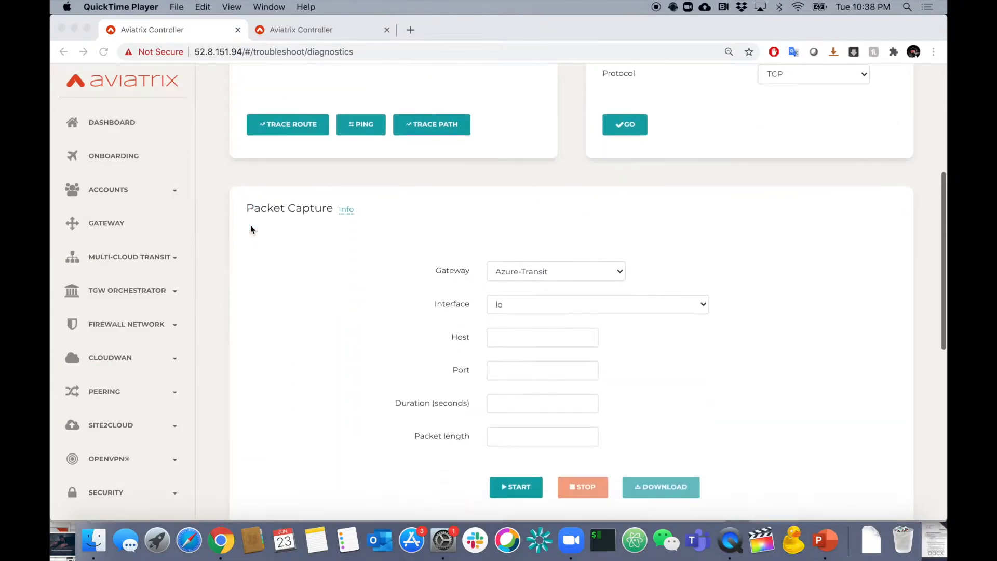
{"action": "scroll", "coordinate": [250, 226], "scroll_direction": "down", "scroll_amount": 2}
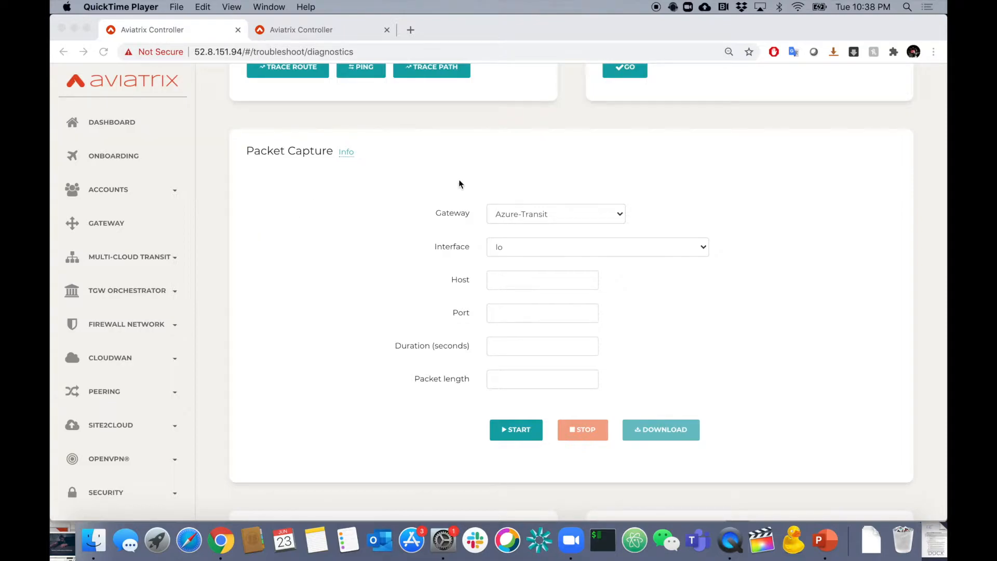
{"action": "left_click", "coordinate": [620, 218]}
{"action": "left_click", "coordinate": [620, 217]}
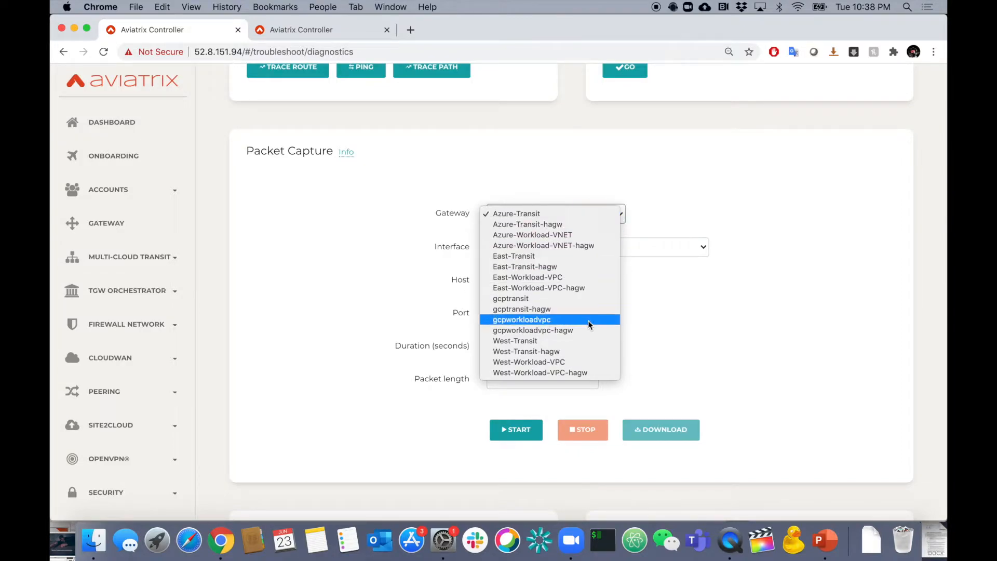
{"action": "left_click", "coordinate": [579, 237]}
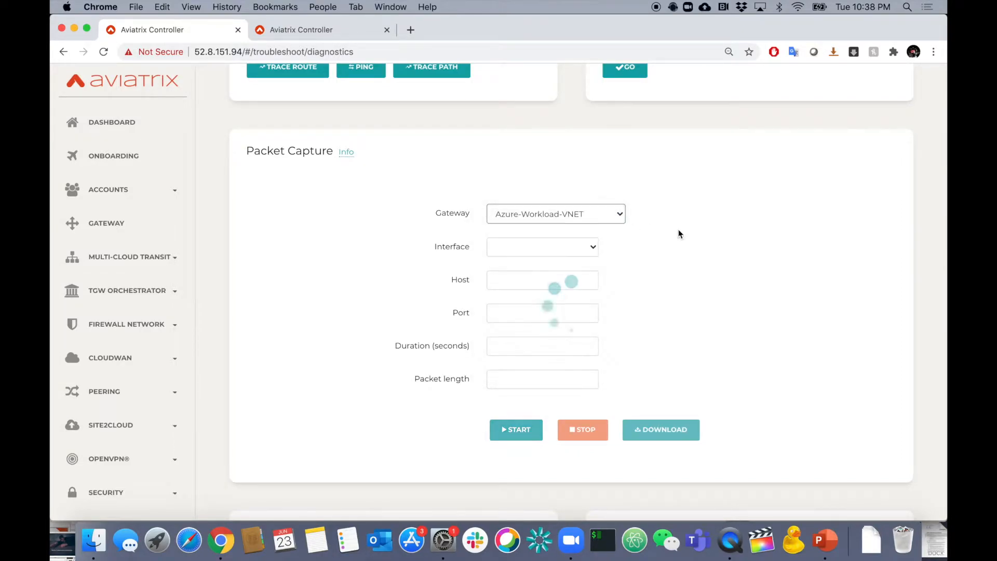
{"action": "left_click", "coordinate": [596, 248]}
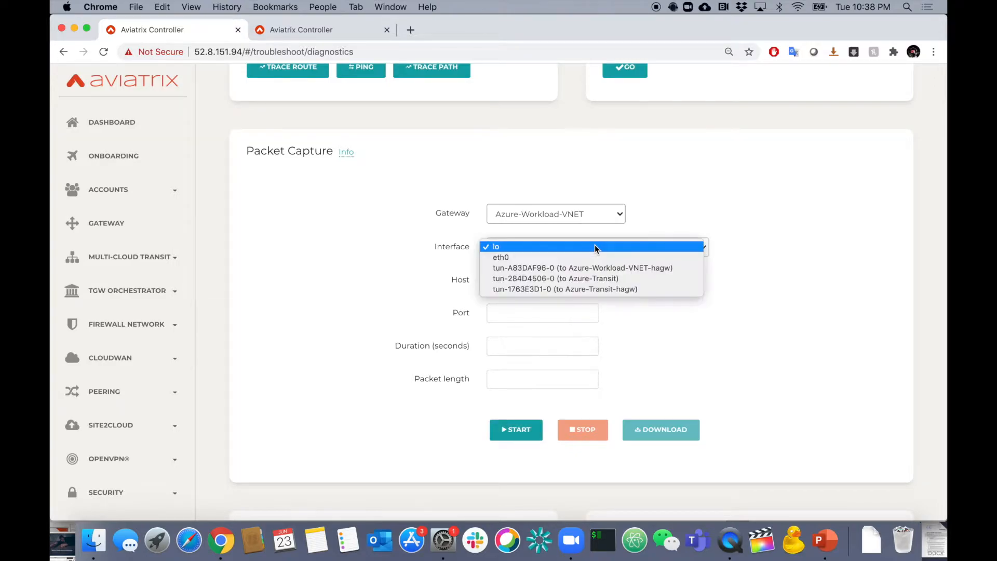
{"action": "left_click", "coordinate": [578, 257]}
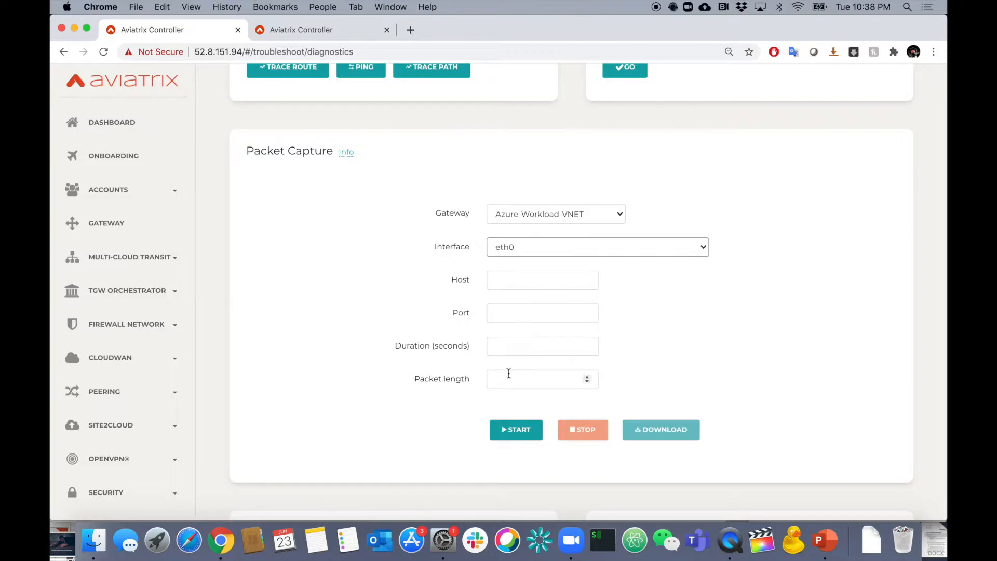
Ping 10.4.0.4 from West-Workload-VPC in the second controller tab, and start the packet capture in the first one.
{"action": "left_click", "coordinate": [333, 25]}
{"action": "left_click", "coordinate": [350, 333]}
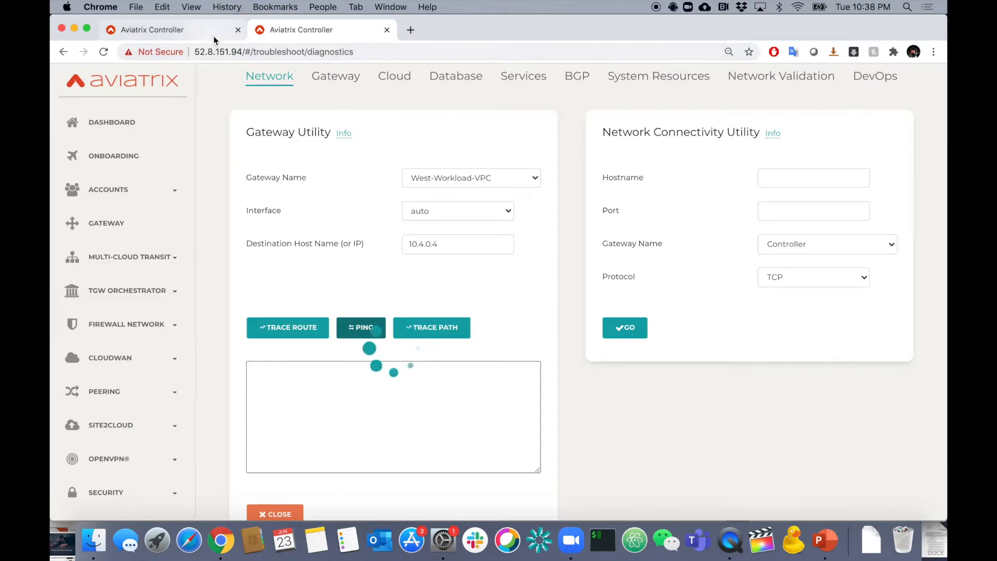
{"action": "left_click", "coordinate": [213, 32]}
{"action": "left_click", "coordinate": [516, 430]}
{"action": "scroll", "coordinate": [734, 394], "scroll_direction": "down", "scroll_amount": 5}
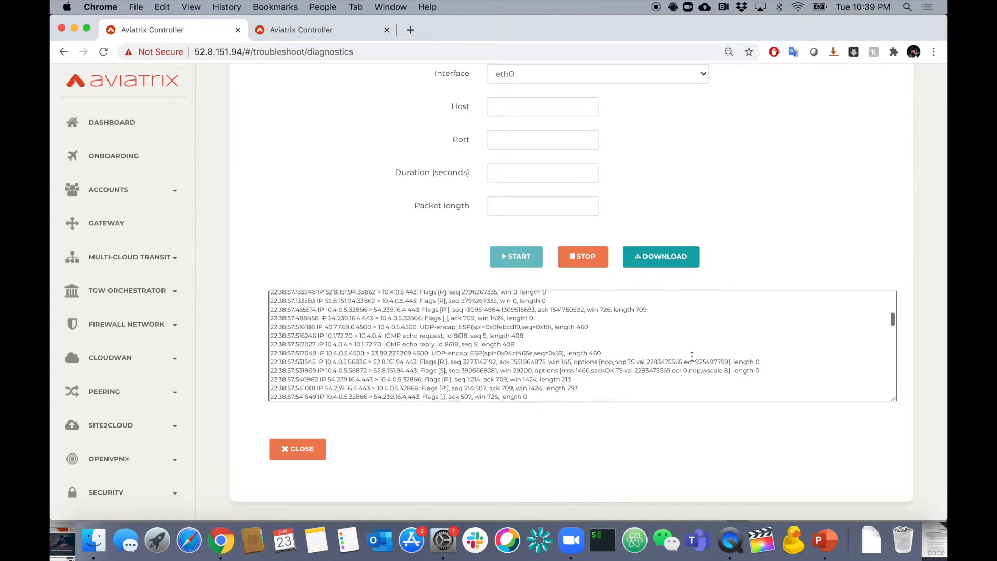
Stop the packet capture, download it as a pcap file and dismiss the notification.
{"action": "left_click", "coordinate": [602, 264]}
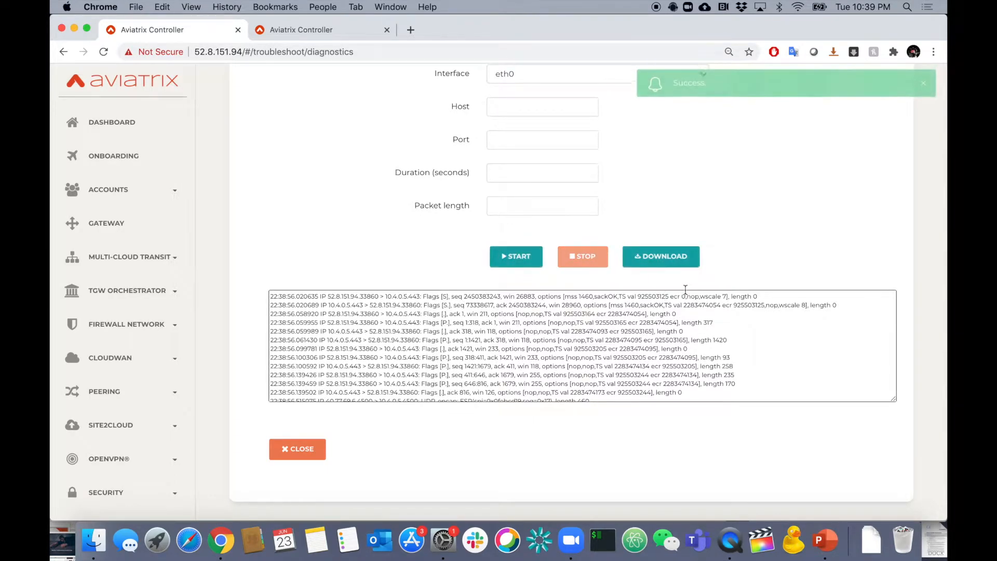
{"action": "left_click", "coordinate": [666, 269]}
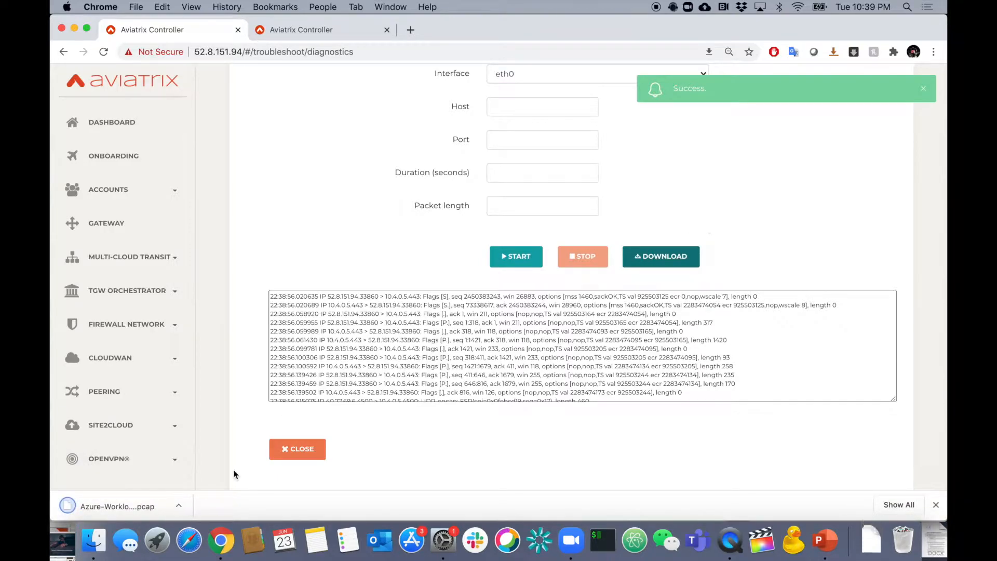
{"action": "scroll", "coordinate": [405, 254], "scroll_direction": "up", "scroll_amount": 1}
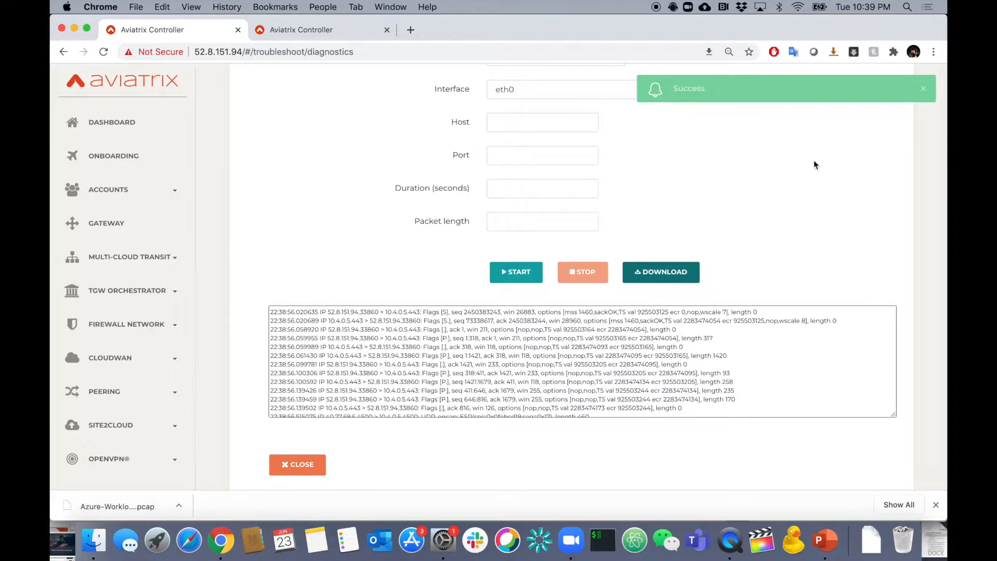
{"action": "left_click", "coordinate": [922, 97]}
{"action": "scroll", "coordinate": [845, 156], "scroll_direction": "up", "scroll_amount": 5}
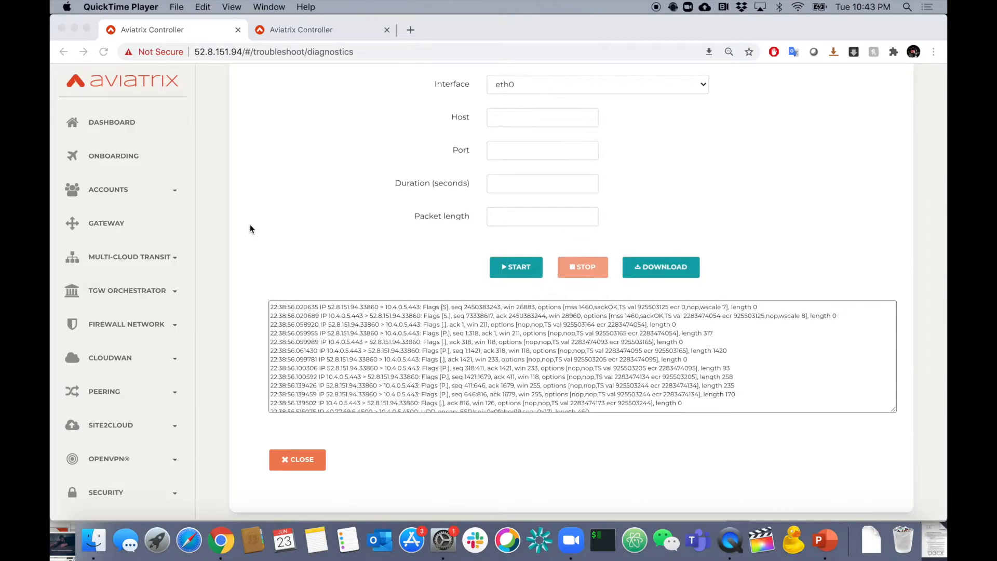
Review the Controller Utility, Controller IP Migration, Remote Support and Controller Public IP sections below the packet capture.
{"action": "scroll", "coordinate": [249, 227], "scroll_direction": "down", "scroll_amount": 10}
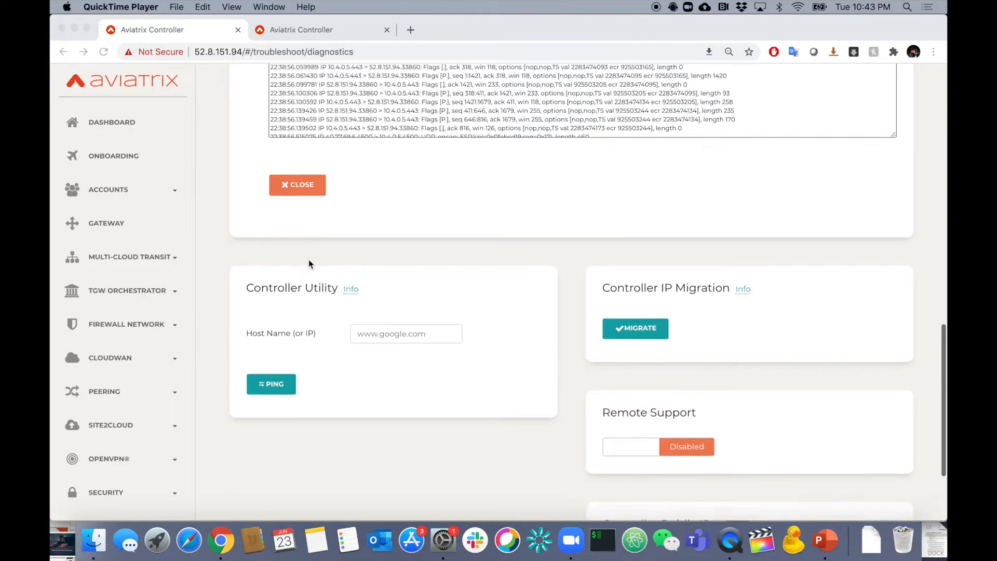
{"action": "scroll", "coordinate": [309, 263], "scroll_direction": "down", "scroll_amount": 1}
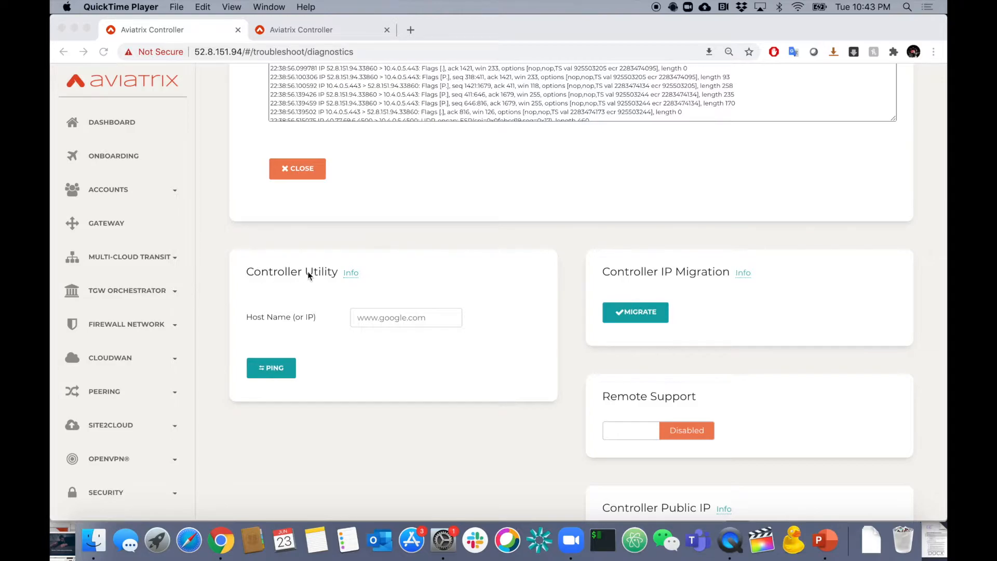
{"action": "scroll", "coordinate": [557, 330], "scroll_direction": "down", "scroll_amount": 3}
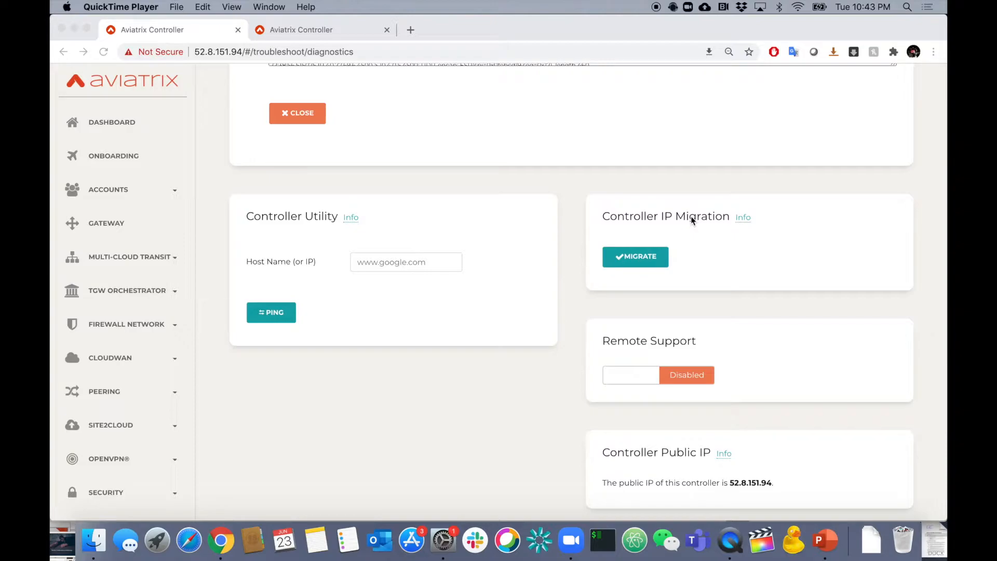
{"action": "scroll", "coordinate": [722, 260], "scroll_direction": "down", "scroll_amount": 2}
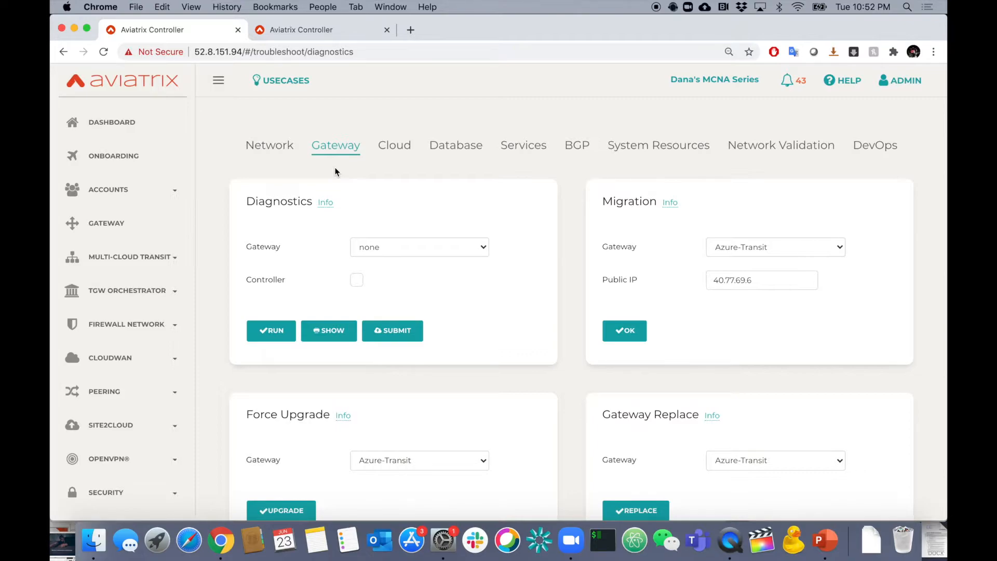
Run gateway diagnostics on West-Transit and show the results.
{"action": "left_click", "coordinate": [387, 250]}
{"action": "left_click", "coordinate": [378, 384]}
{"action": "left_click", "coordinate": [281, 333]}
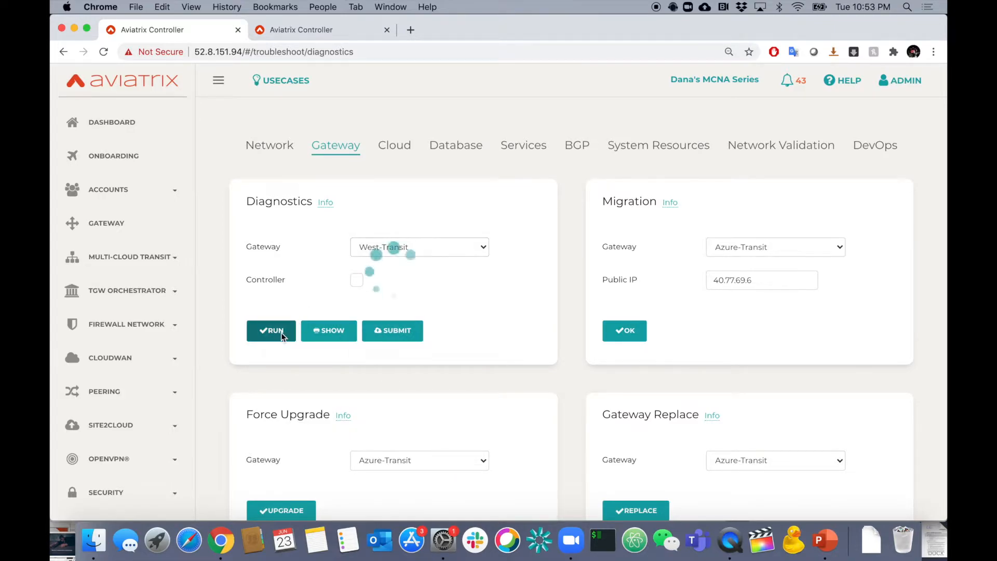
{"action": "left_click", "coordinate": [327, 331]}
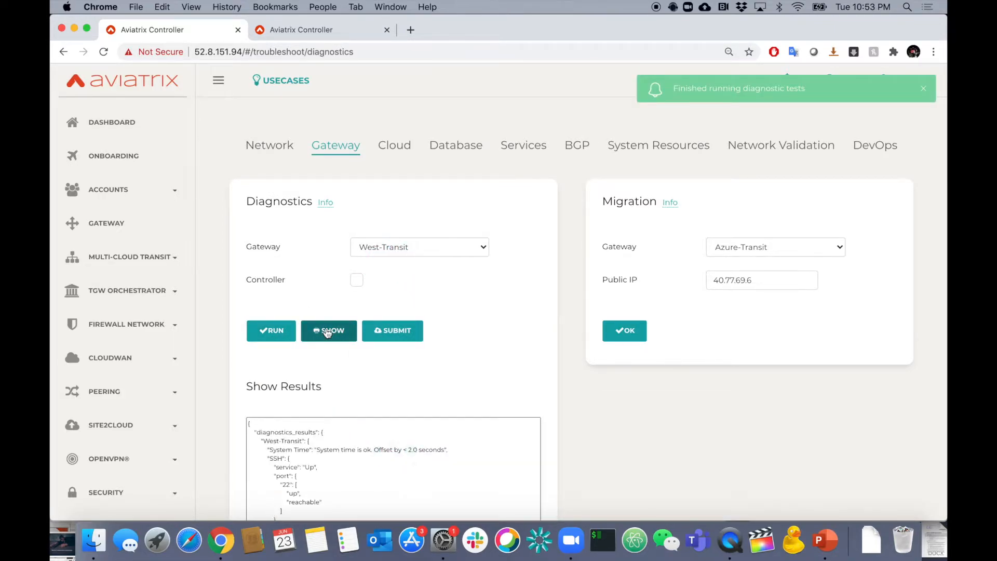
Examine the West-Transit diagnostic results, including service status, routing tables, and tunnel interface details.
{"action": "scroll", "coordinate": [396, 411], "scroll_direction": "down", "scroll_amount": 5}
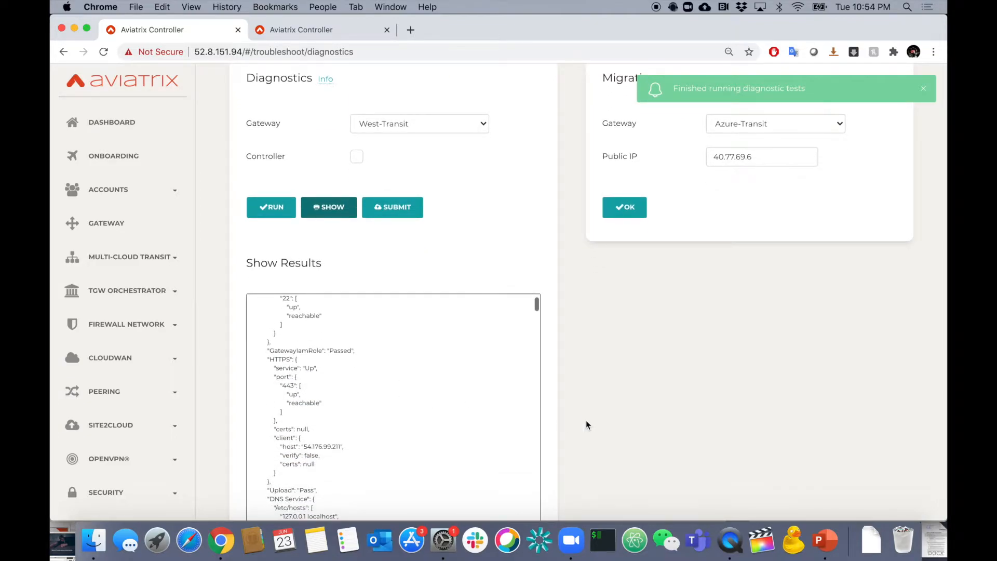
{"action": "scroll", "coordinate": [586, 420], "scroll_direction": "down", "scroll_amount": 3}
{"action": "scroll", "coordinate": [436, 410], "scroll_direction": "down", "scroll_amount": 15}
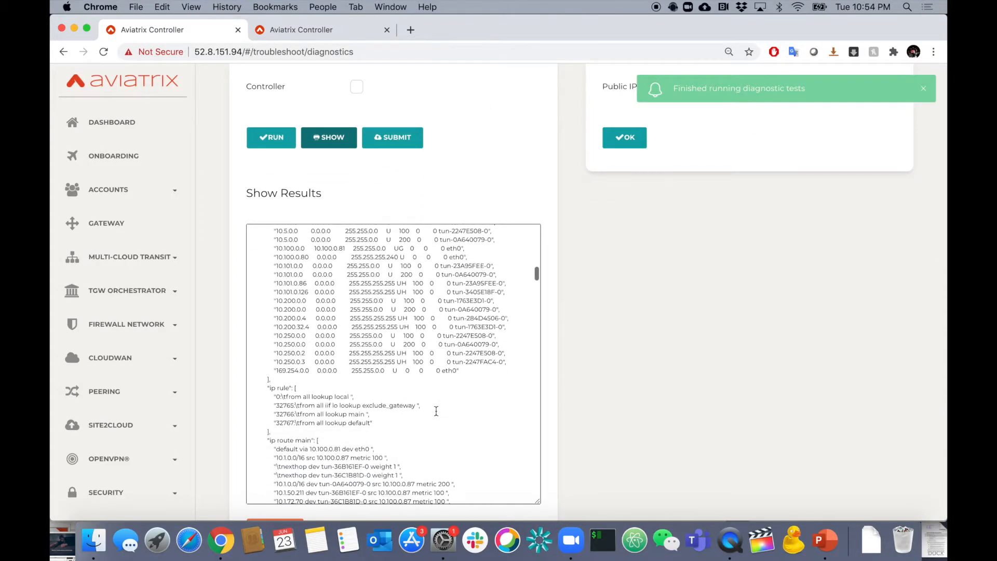
{"action": "scroll", "coordinate": [436, 410], "scroll_direction": "down", "scroll_amount": 10}
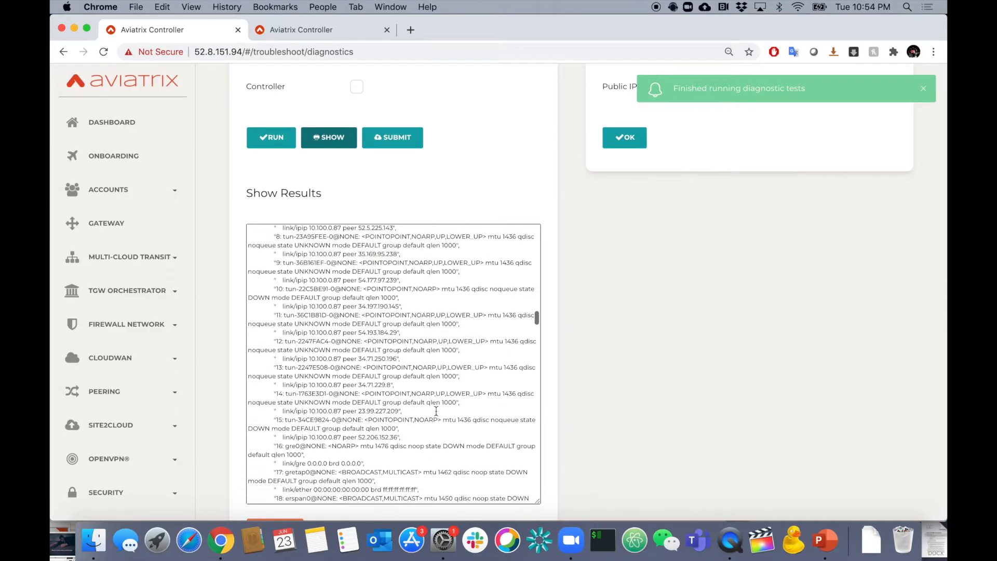
{"action": "scroll", "coordinate": [436, 411], "scroll_direction": "down", "scroll_amount": 10}
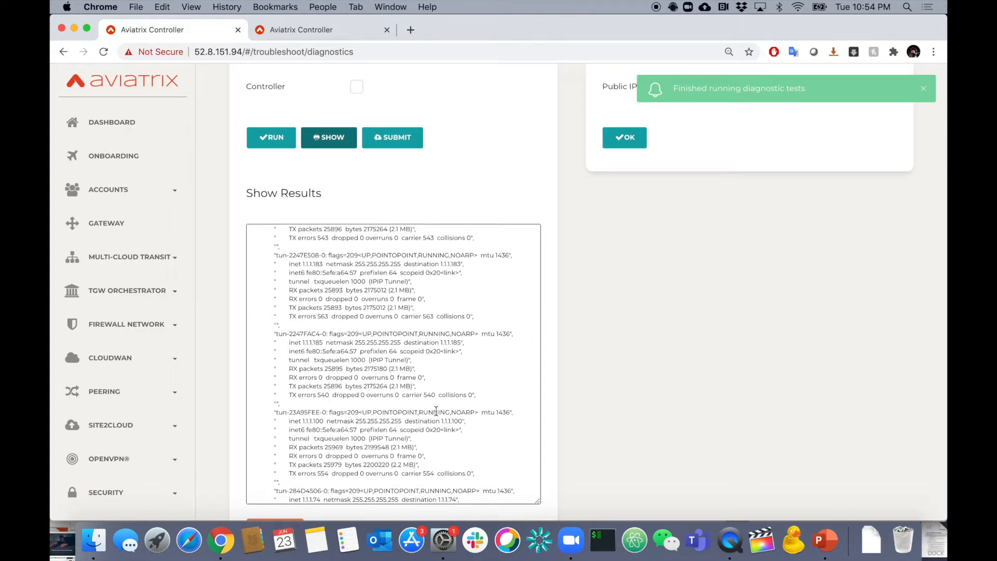
{"action": "scroll", "coordinate": [437, 410], "scroll_direction": "up", "scroll_amount": 5}
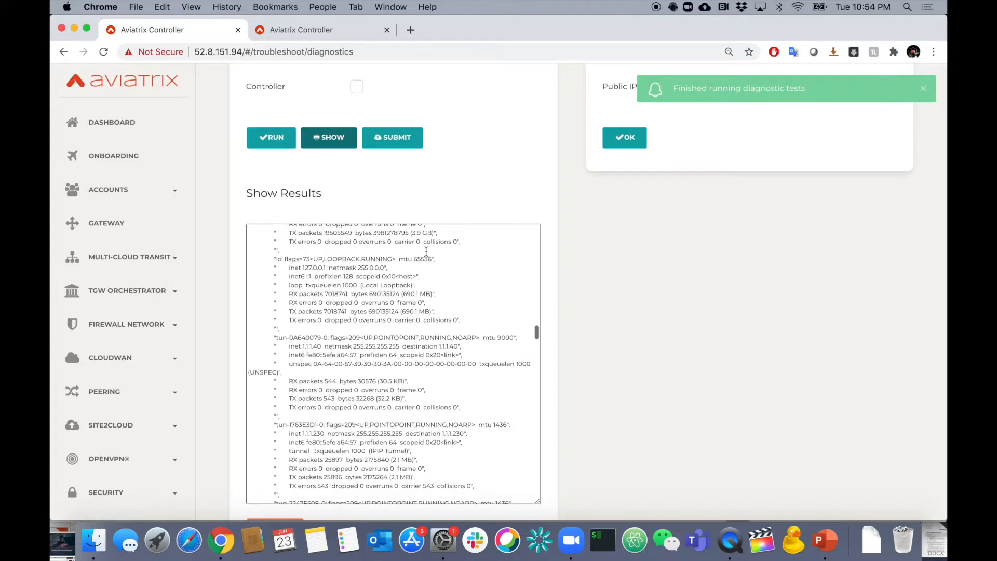
{"action": "scroll", "coordinate": [428, 221], "scroll_direction": "up", "scroll_amount": 5}
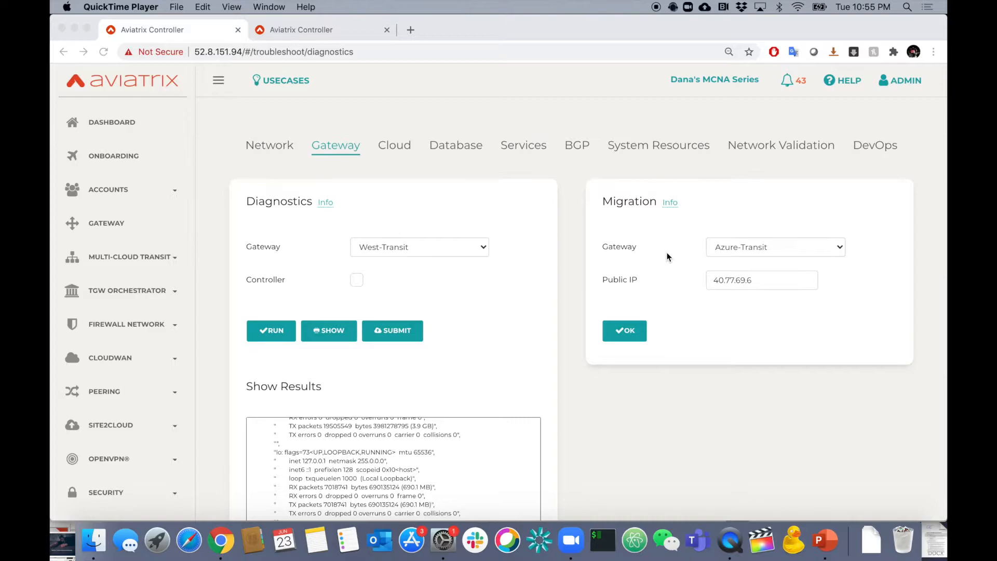
Review the gateway maintenance options: Migration, Force Upgrade, Gateway Replace, Service Actions and Keep Gateway on Error.
{"action": "scroll", "coordinate": [718, 370], "scroll_direction": "down", "scroll_amount": 10}
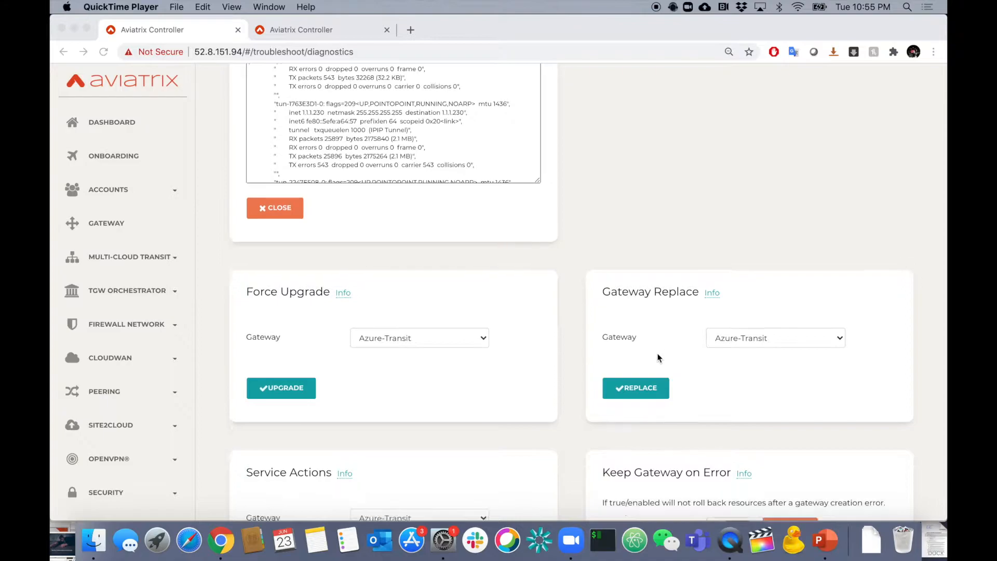
{"action": "scroll", "coordinate": [658, 358], "scroll_direction": "down", "scroll_amount": 5}
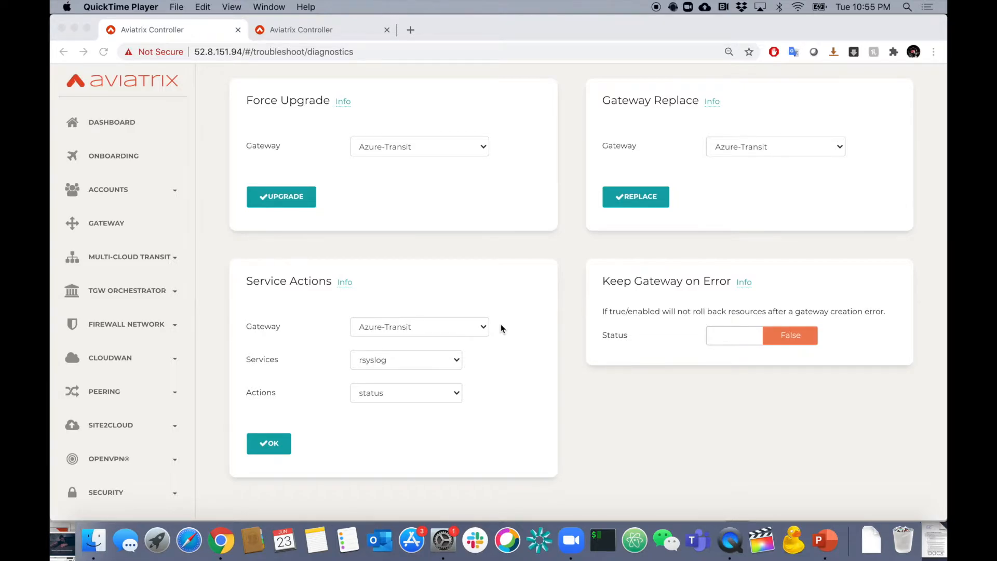
{"action": "scroll", "coordinate": [501, 327], "scroll_direction": "up", "scroll_amount": 10}
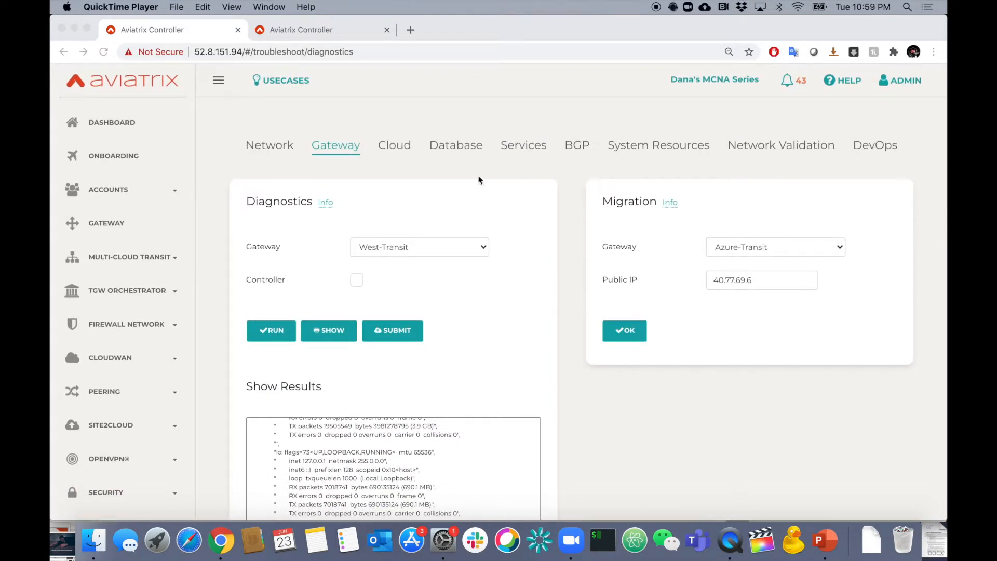
Run the cloud VPC diagnostics for the AWS US-East-Workloads VPC in us-east-1 (N. Virginia) under the AviatrixOps account.
{"action": "left_click", "coordinate": [406, 151]}
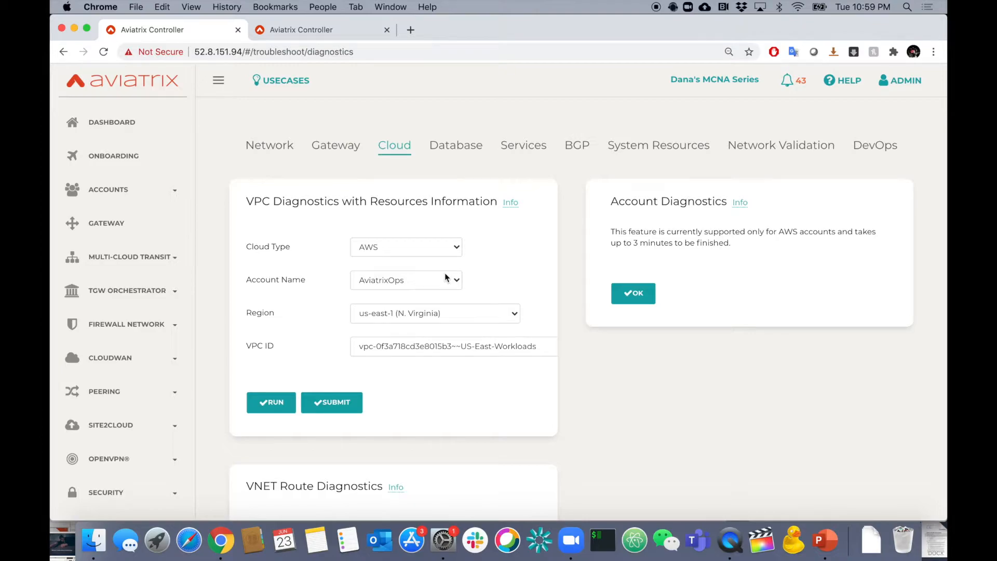
{"action": "left_click", "coordinate": [475, 346]}
{"action": "left_click", "coordinate": [488, 350]}
{"action": "left_click", "coordinate": [271, 402]}
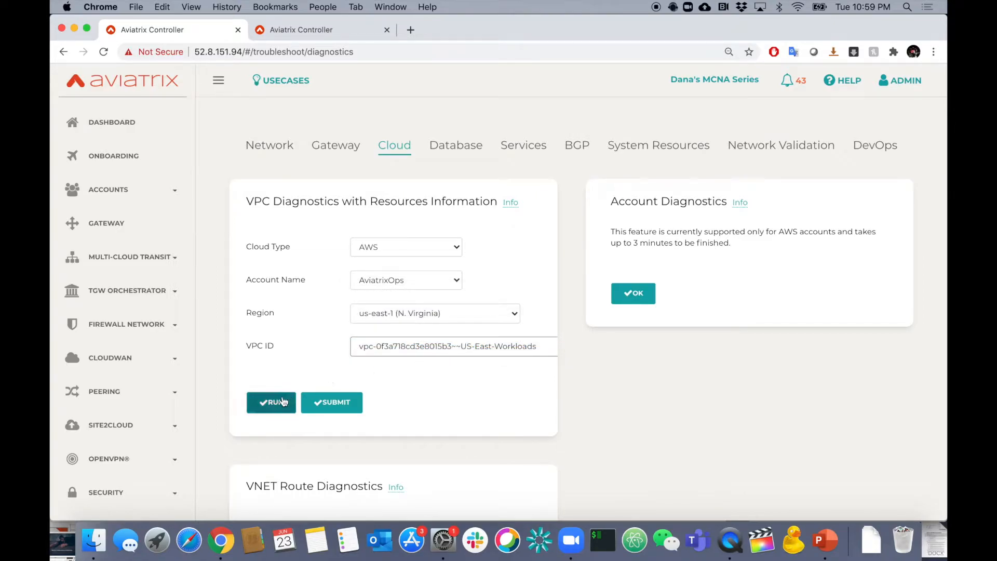
Examine the US-East-Workloads diagnostic output for its VPC attributes, subnets, route table entries and security group rules.
{"action": "scroll", "coordinate": [550, 407], "scroll_direction": "down", "scroll_amount": 3}
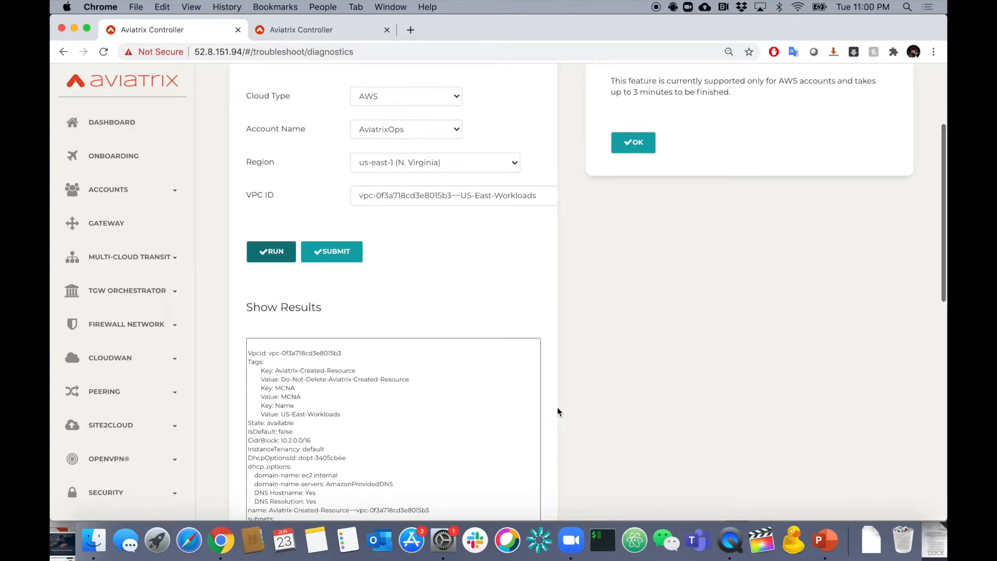
{"action": "scroll", "coordinate": [590, 436], "scroll_direction": "down", "scroll_amount": 2}
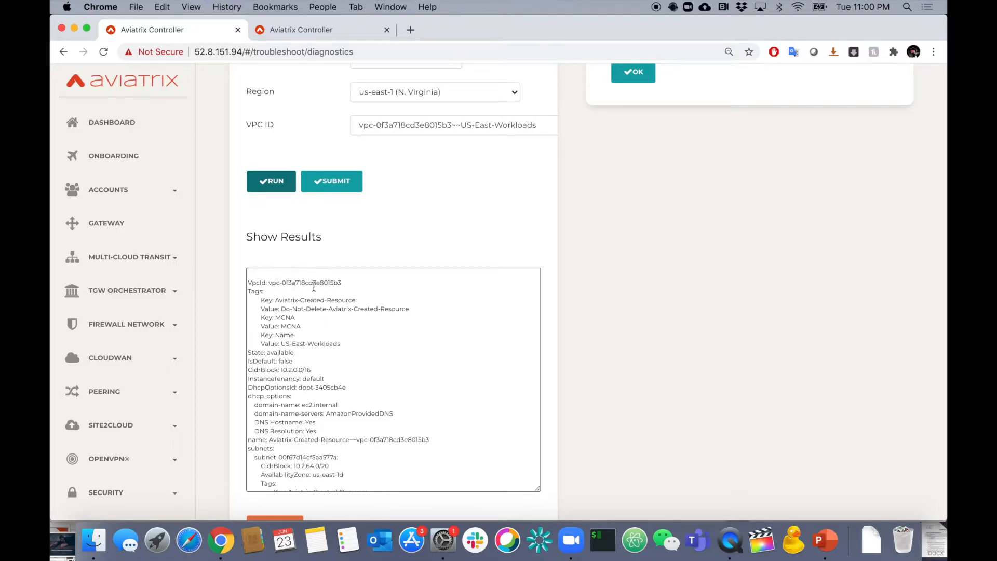
{"action": "scroll", "coordinate": [295, 318], "scroll_direction": "down", "scroll_amount": 3}
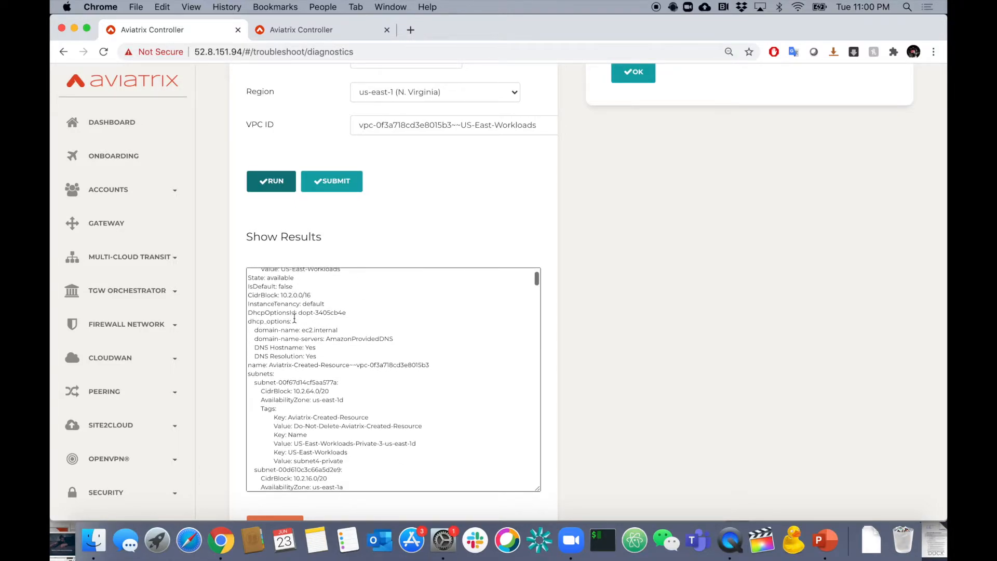
{"action": "scroll", "coordinate": [295, 319], "scroll_direction": "down", "scroll_amount": 1}
{"action": "scroll", "coordinate": [295, 318], "scroll_direction": "down", "scroll_amount": 3}
{"action": "scroll", "coordinate": [294, 317], "scroll_direction": "down", "scroll_amount": 2}
{"action": "scroll", "coordinate": [295, 318], "scroll_direction": "down", "scroll_amount": 2}
{"action": "scroll", "coordinate": [295, 318], "scroll_direction": "down", "scroll_amount": 2}
{"action": "scroll", "coordinate": [294, 318], "scroll_direction": "down", "scroll_amount": 2}
{"action": "scroll", "coordinate": [294, 318], "scroll_direction": "down", "scroll_amount": 2}
{"action": "scroll", "coordinate": [295, 318], "scroll_direction": "down", "scroll_amount": 2}
{"action": "scroll", "coordinate": [295, 318], "scroll_direction": "down", "scroll_amount": 2}
{"action": "scroll", "coordinate": [294, 318], "scroll_direction": "down", "scroll_amount": 3}
{"action": "scroll", "coordinate": [295, 318], "scroll_direction": "down", "scroll_amount": 2}
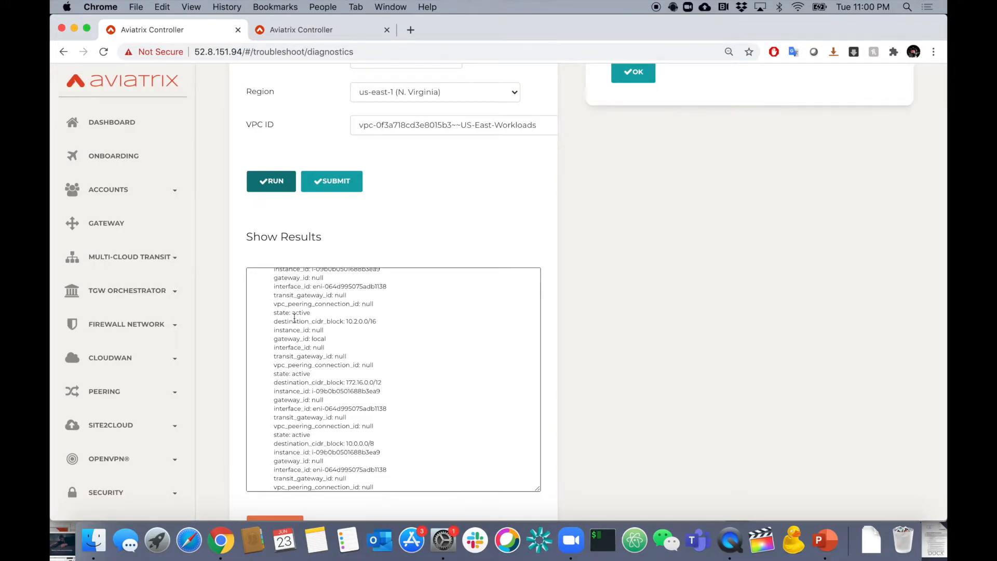
{"action": "scroll", "coordinate": [294, 318], "scroll_direction": "down", "scroll_amount": 10}
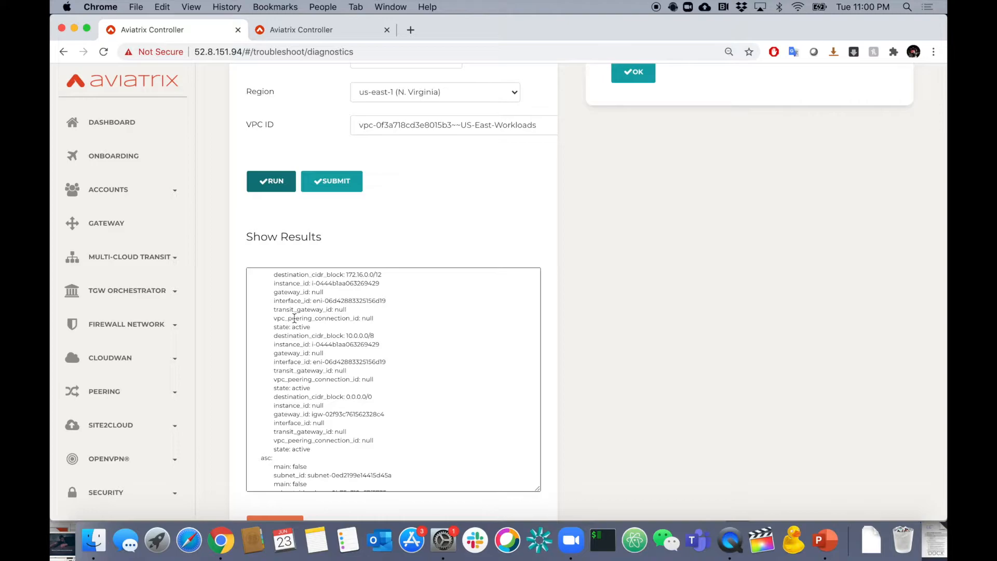
{"action": "scroll", "coordinate": [294, 318], "scroll_direction": "down", "scroll_amount": 10}
{"action": "scroll", "coordinate": [337, 377], "scroll_direction": "down", "scroll_amount": 5}
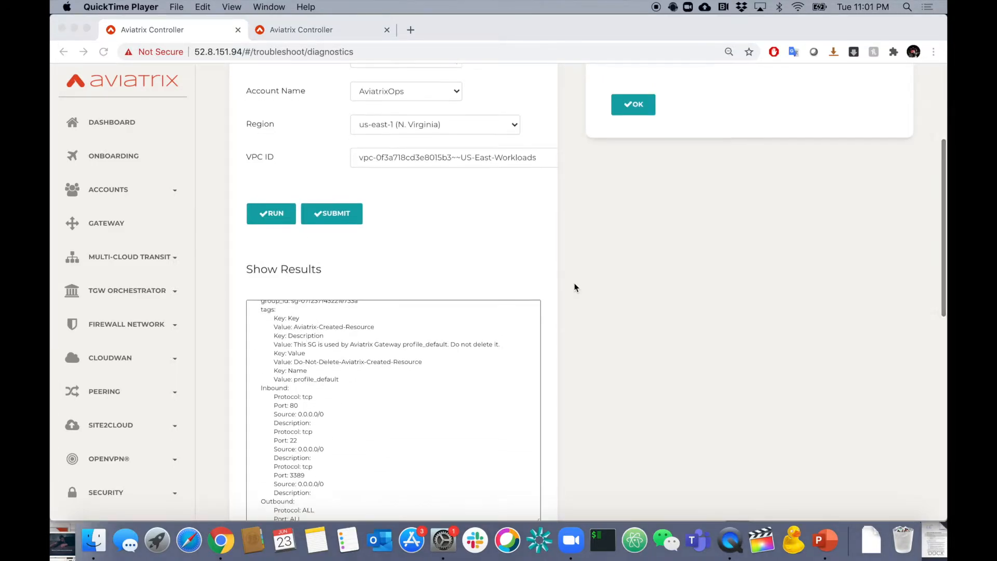
View the tools available in VNET Route Diagnostics for the Azure ARM account.
{"action": "scroll", "coordinate": [574, 282], "scroll_direction": "down", "scroll_amount": 10}
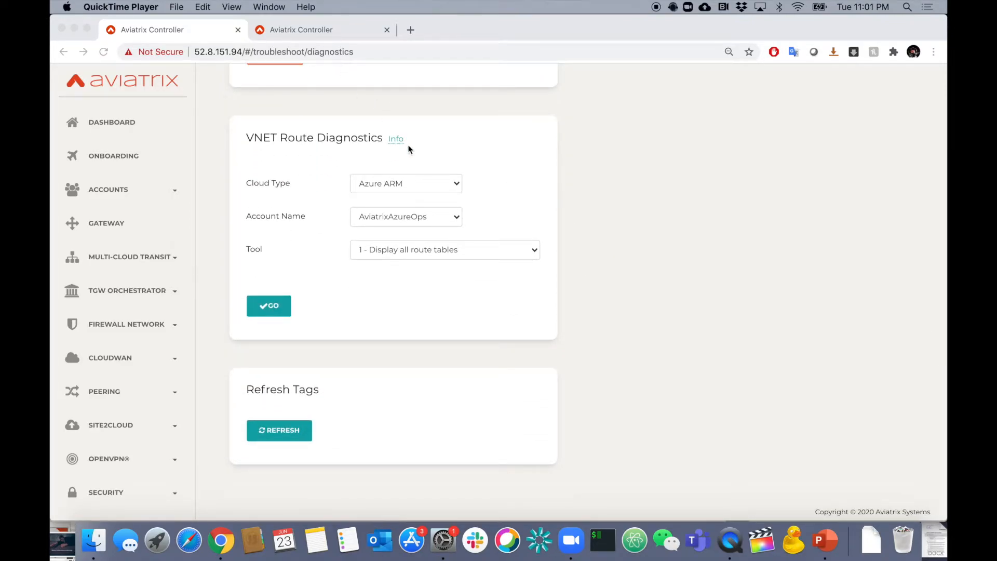
{"action": "left_click", "coordinate": [416, 253]}
{"action": "left_click", "coordinate": [416, 253]}
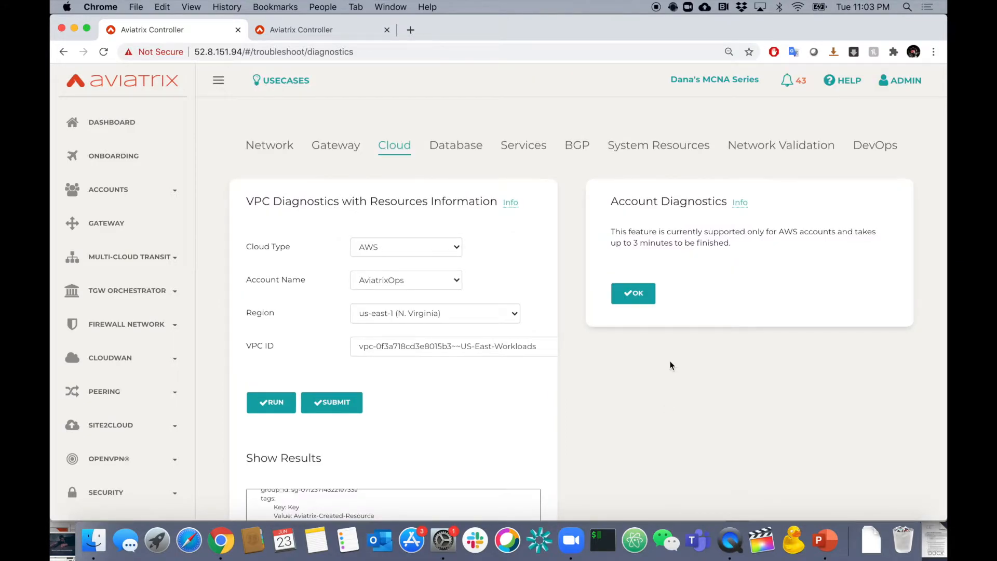
Set US-East-Workloads in us-east-1 (N. Virginia) as the source VPC for network validation.
{"action": "left_click", "coordinate": [760, 148]}
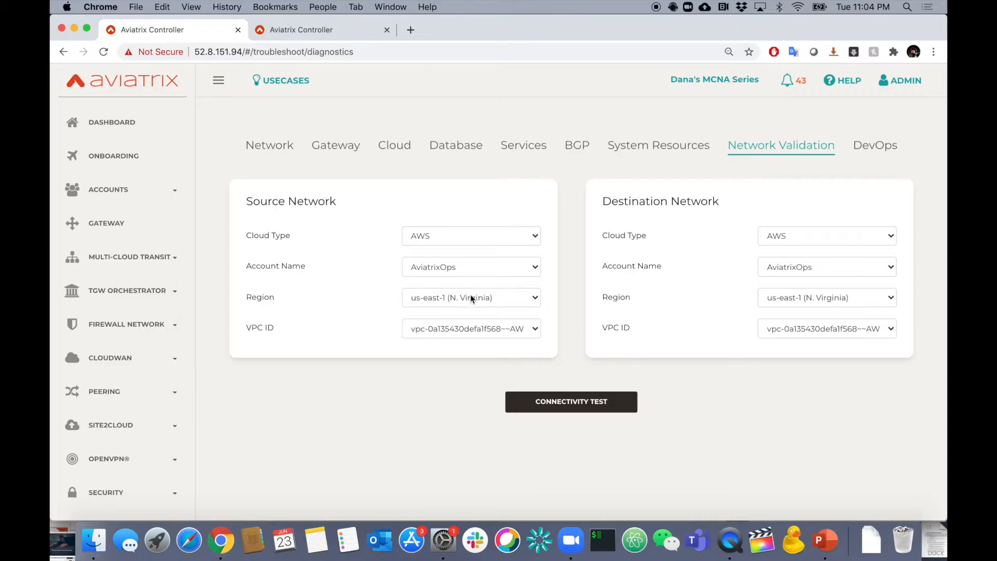
{"action": "left_click", "coordinate": [463, 328]}
{"action": "left_click", "coordinate": [448, 381]}
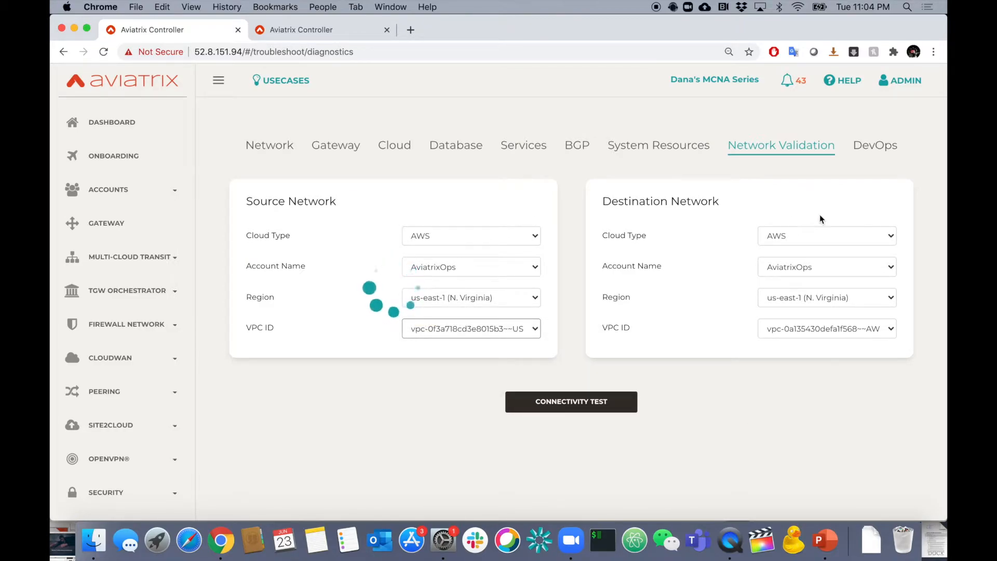
Set the destination network to region us-west-1 (N. California) and the US-West-Workloads VPC.
{"action": "left_click", "coordinate": [806, 304]}
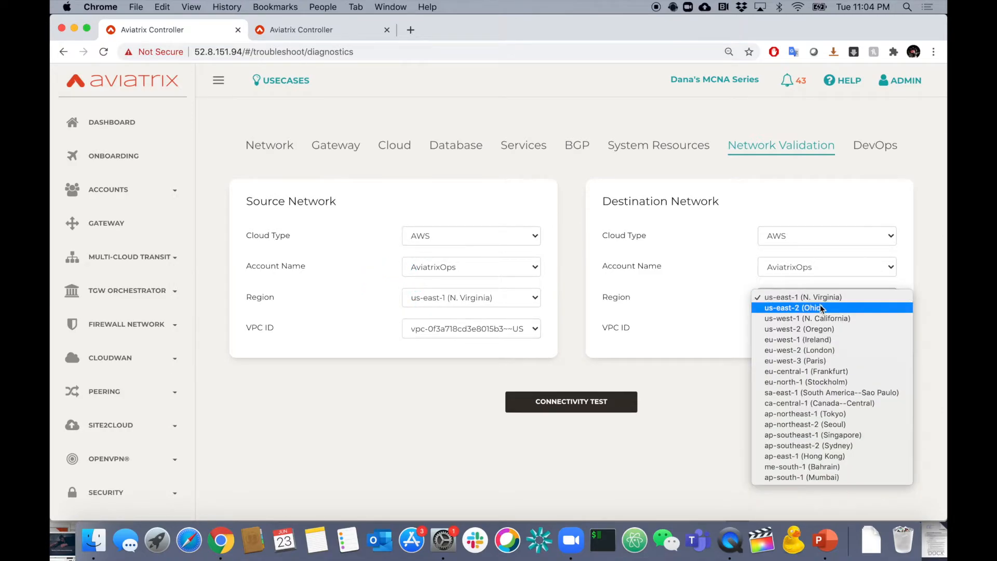
{"action": "left_click", "coordinate": [843, 318]}
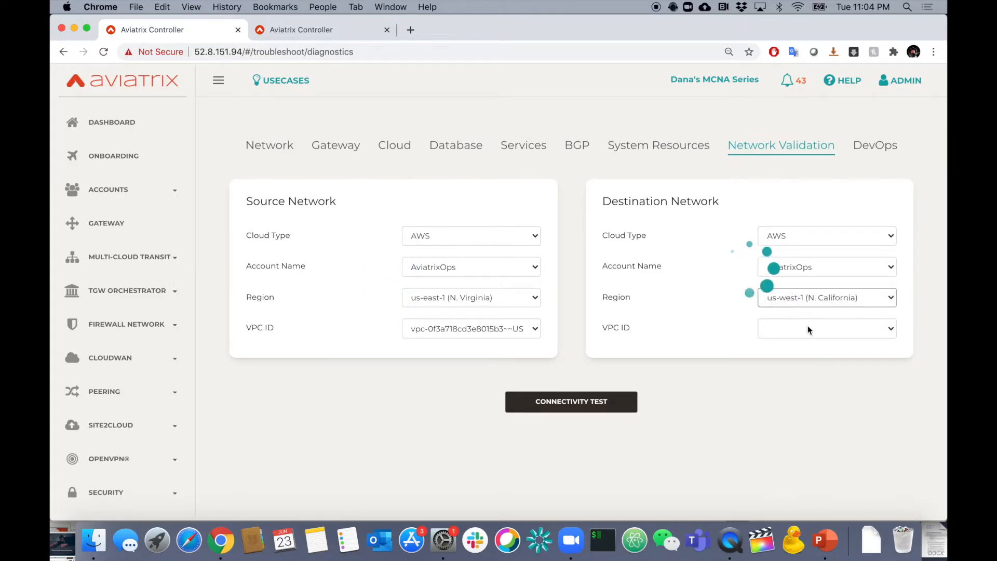
{"action": "left_click", "coordinate": [806, 328]}
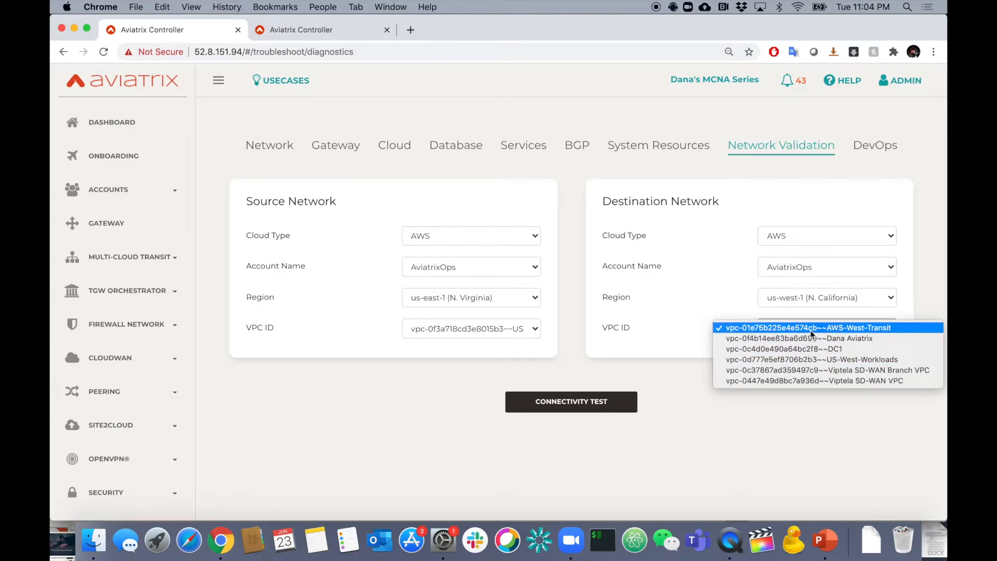
{"action": "left_click", "coordinate": [802, 359]}
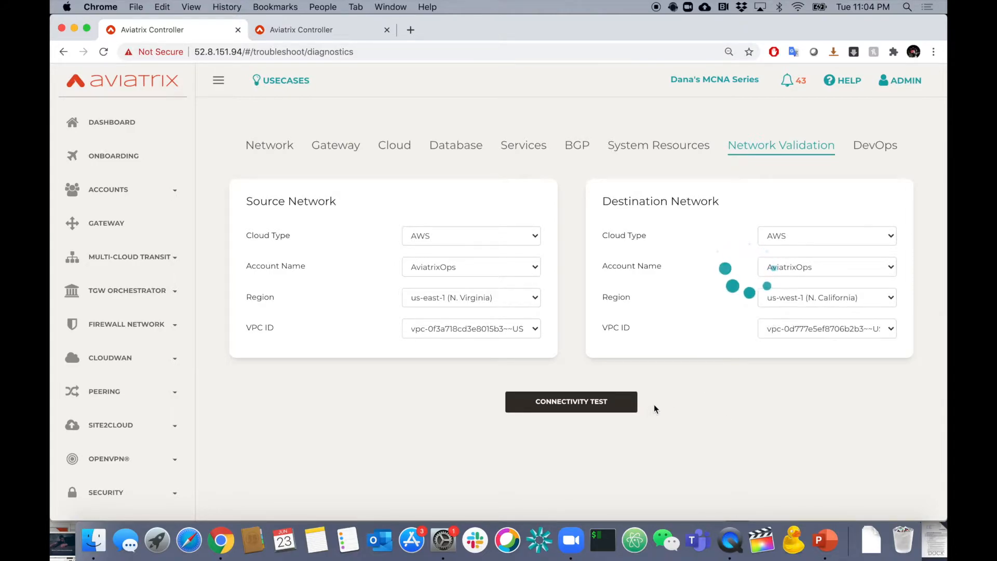
Run the connectivity test between the source and destination VPCs and check the result line.
{"action": "left_click", "coordinate": [579, 401]}
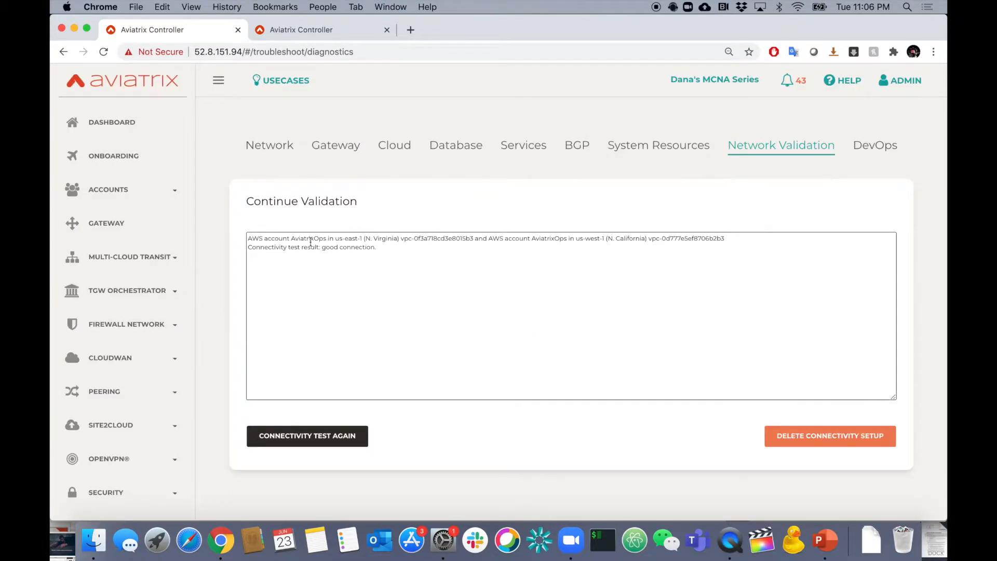
{"action": "left_click_drag", "start_coordinate": [272, 249], "coordinate": [378, 248]}
{"action": "left_click", "coordinate": [398, 251]}
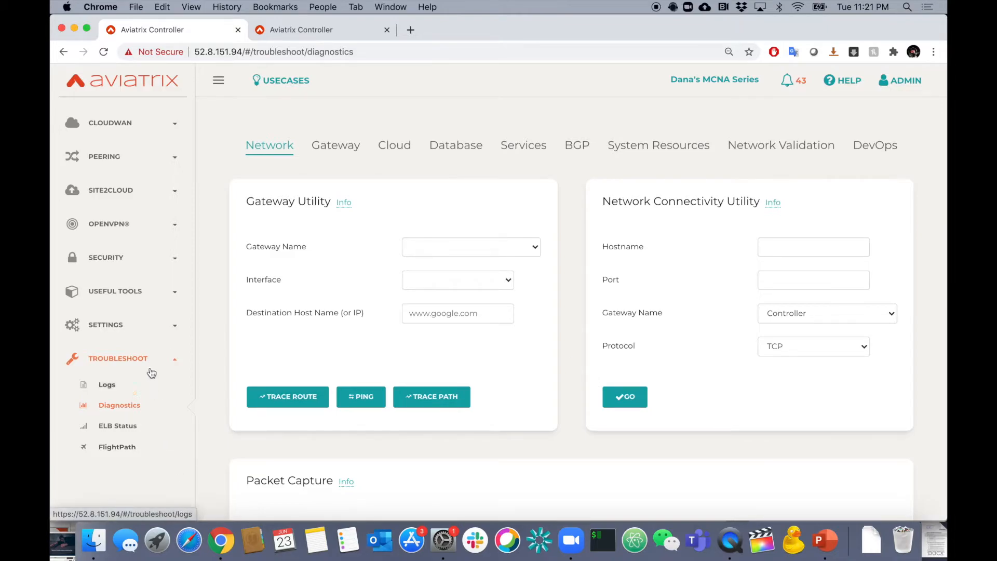
Open the FlightPath troubleshooting tool and choose the US-East-Workloads VPC as the source.
{"action": "left_click", "coordinate": [109, 448]}
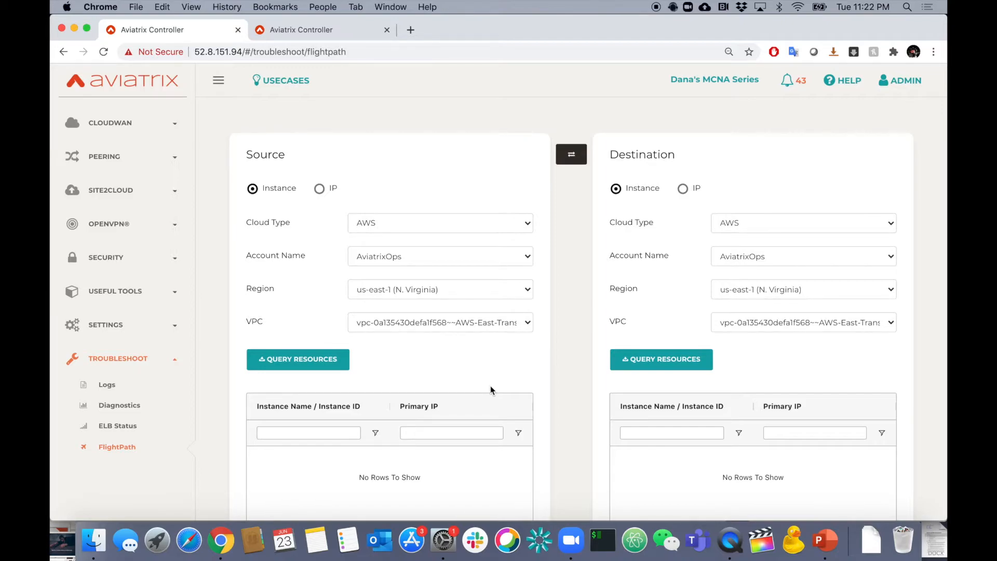
{"action": "left_click", "coordinate": [406, 329]}
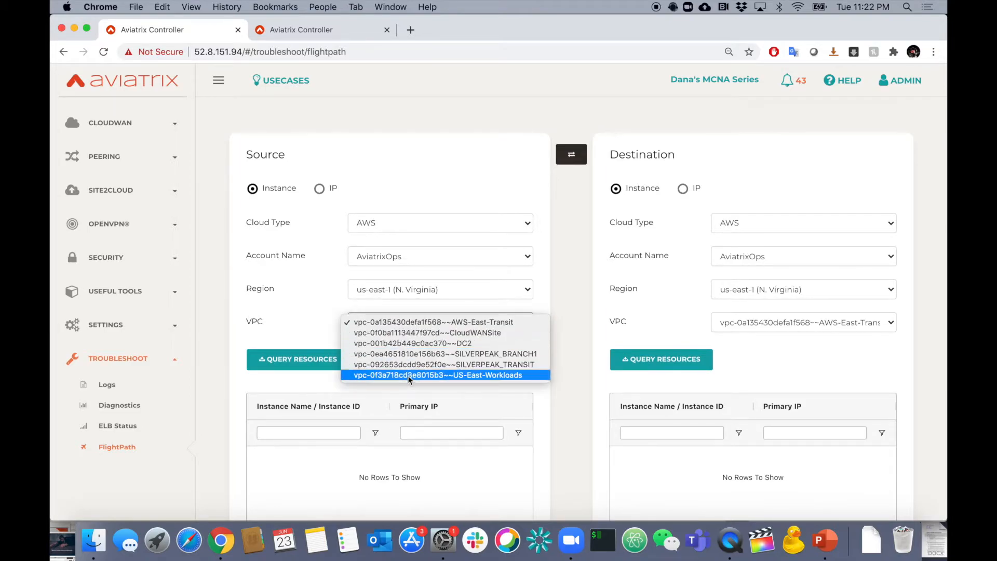
{"action": "left_click", "coordinate": [408, 377]}
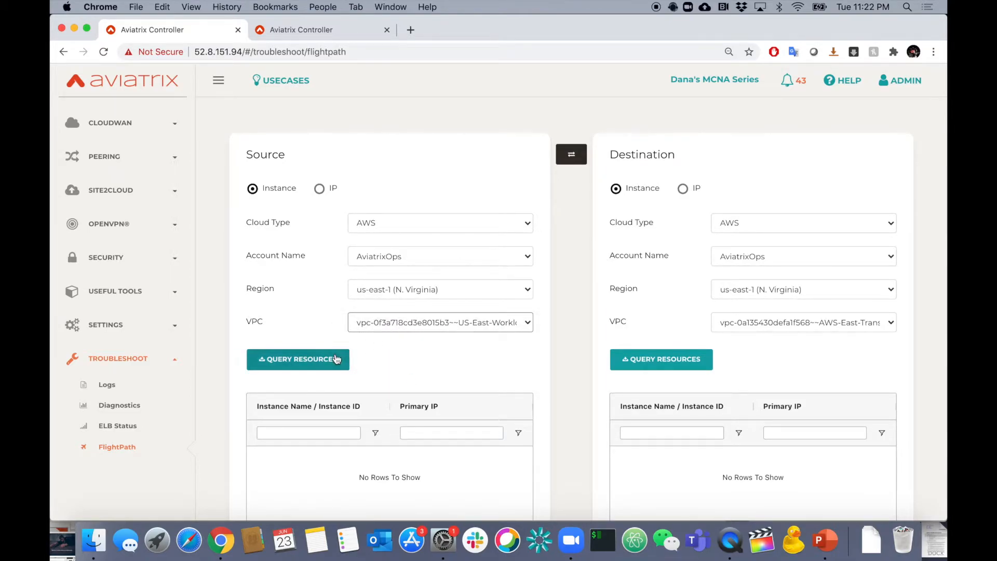
Query the resources of the source VPC and select the East-Workload instance (10.2.207.213) as the source.
{"action": "left_click", "coordinate": [312, 360]}
{"action": "scroll", "coordinate": [569, 377], "scroll_direction": "down", "scroll_amount": 2}
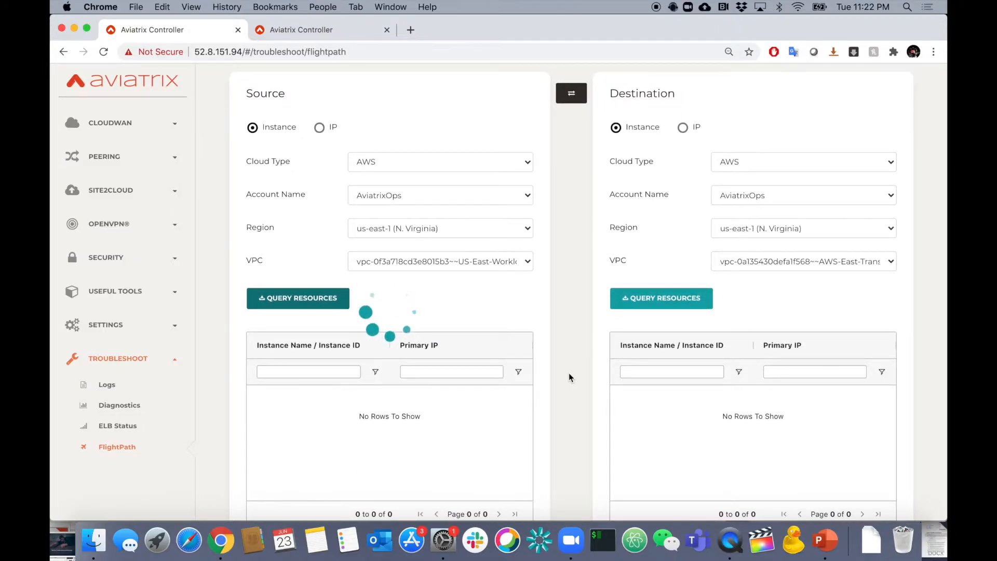
{"action": "left_click", "coordinate": [431, 398]}
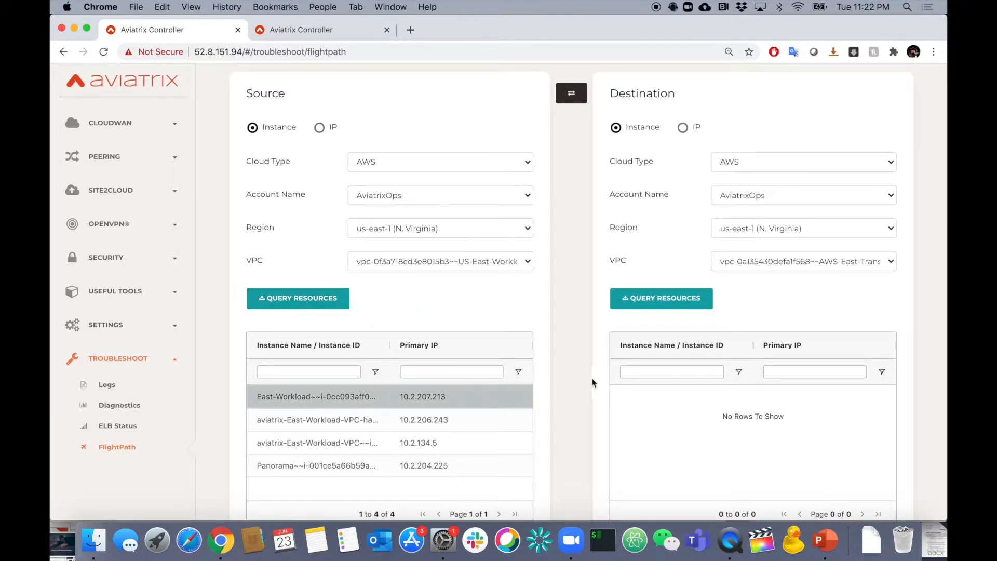
Set the destination to cloud type Azure RM, region Central US and the Azure-Workloads VPC.
{"action": "scroll", "coordinate": [574, 372], "scroll_direction": "up", "scroll_amount": 2}
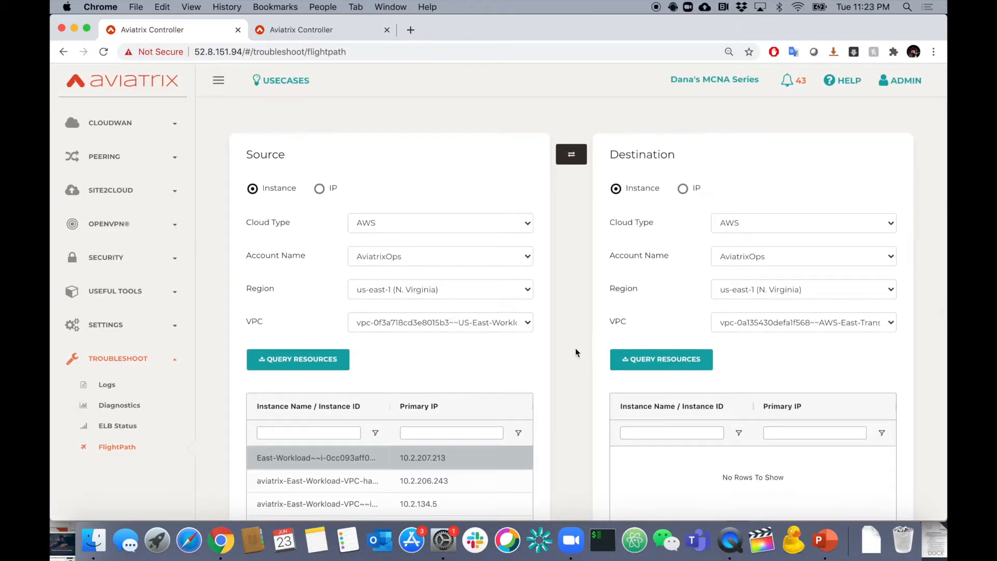
{"action": "left_click", "coordinate": [756, 222]}
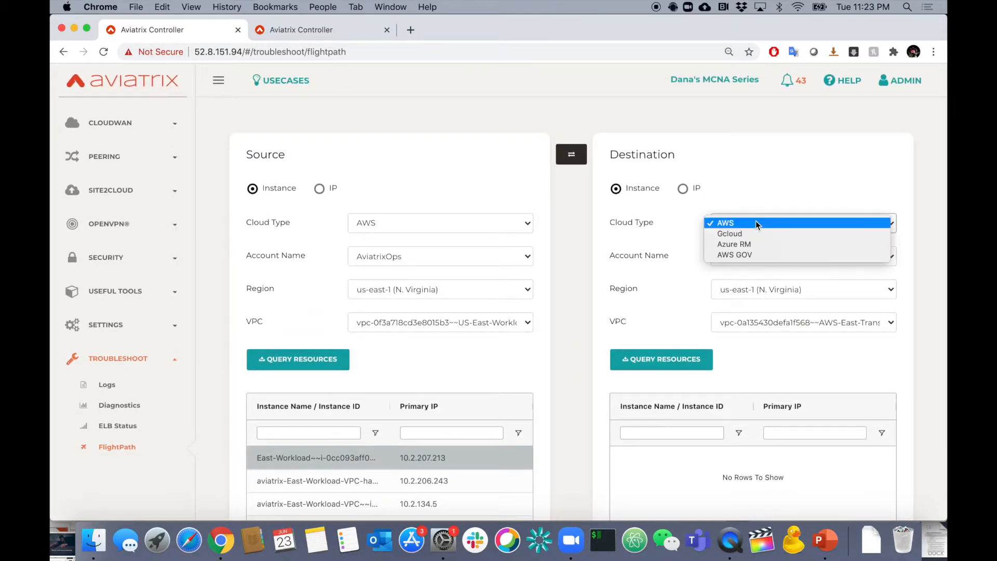
{"action": "left_click", "coordinate": [754, 242]}
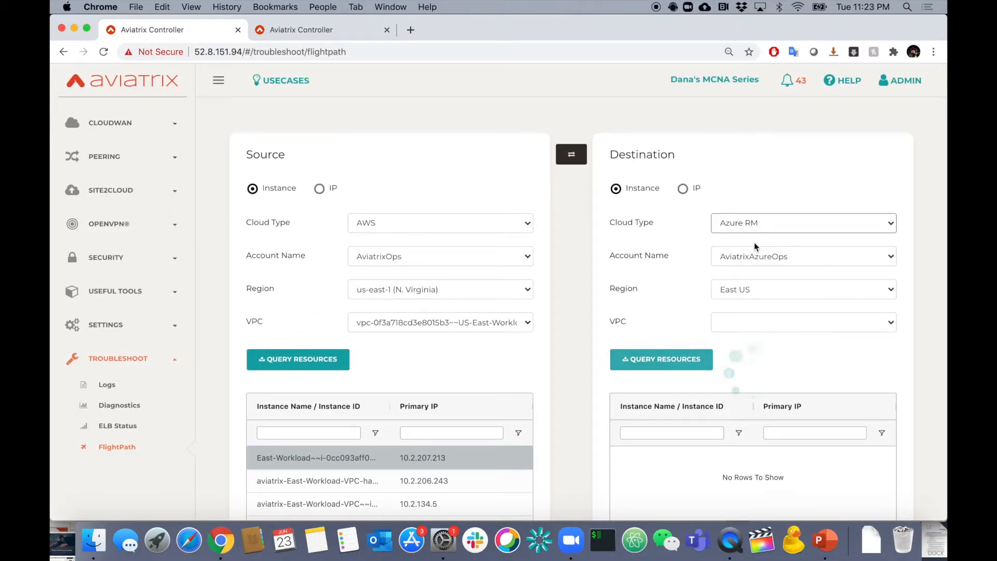
{"action": "left_click", "coordinate": [756, 294]}
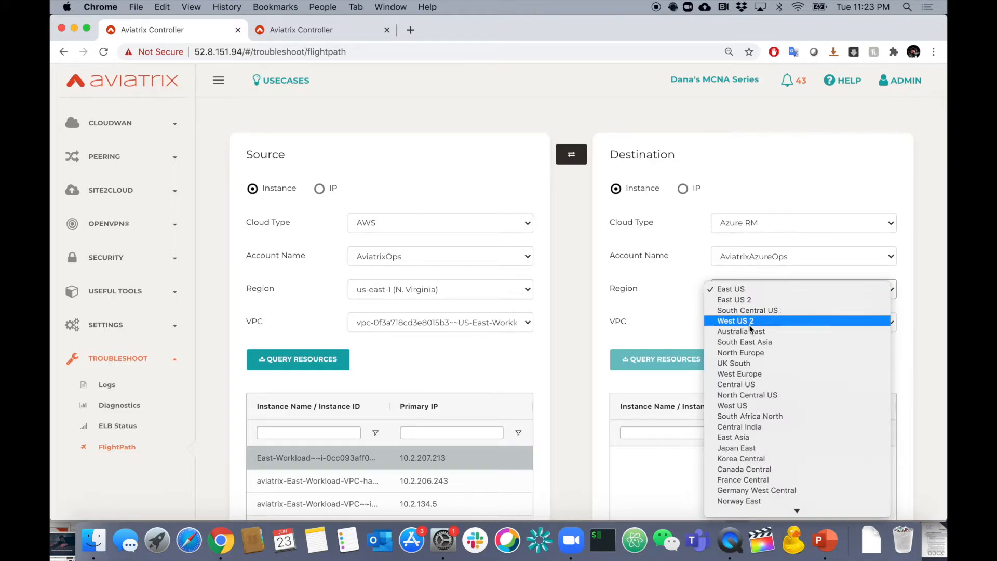
{"action": "left_click", "coordinate": [744, 384]}
{"action": "left_click", "coordinate": [765, 323]}
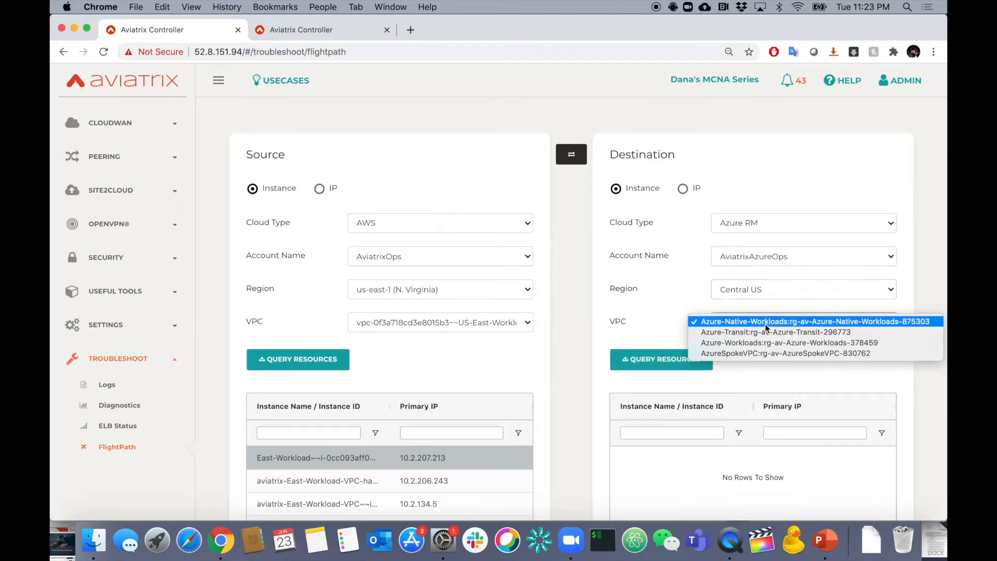
{"action": "left_click", "coordinate": [765, 342]}
Query the destination resources and select the Azure-Workload:dana-rg2 instance as the destination.
{"action": "left_click", "coordinate": [670, 360]}
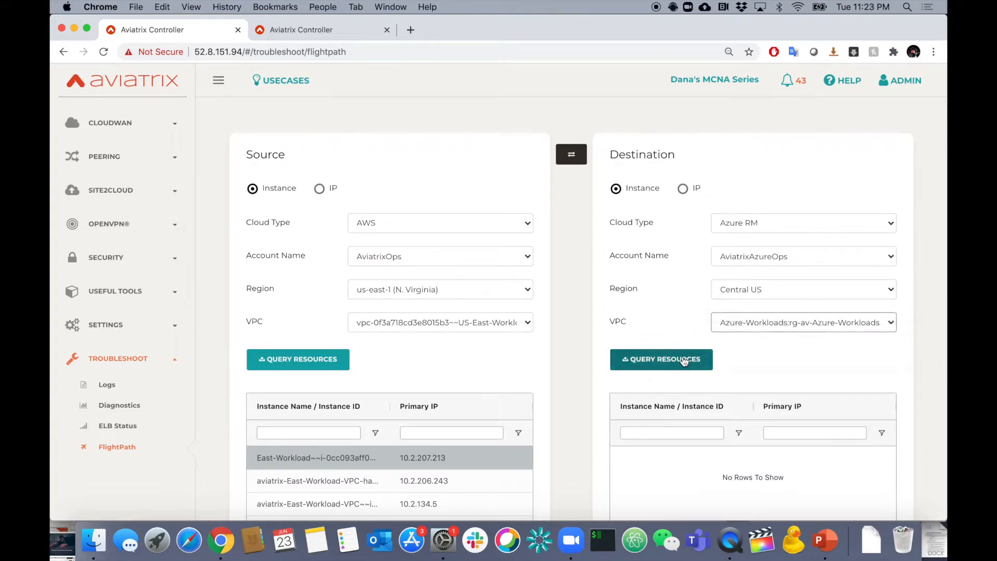
{"action": "scroll", "coordinate": [582, 376], "scroll_direction": "down", "scroll_amount": 3}
{"action": "left_click", "coordinate": [672, 329]}
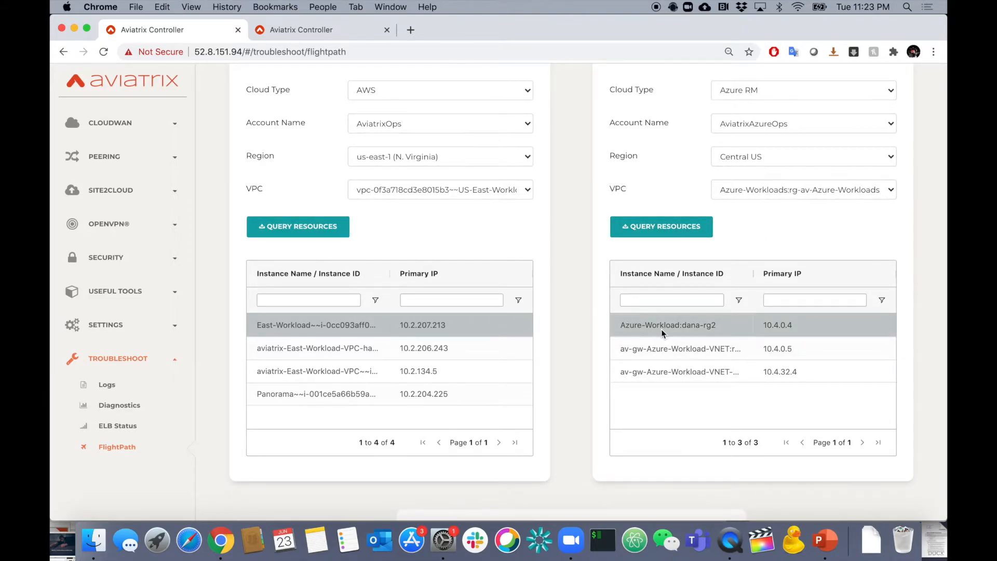
Set the test interface to Private and run the FlightPath test between the two selected instances.
{"action": "scroll", "coordinate": [578, 343], "scroll_direction": "down", "scroll_amount": 4}
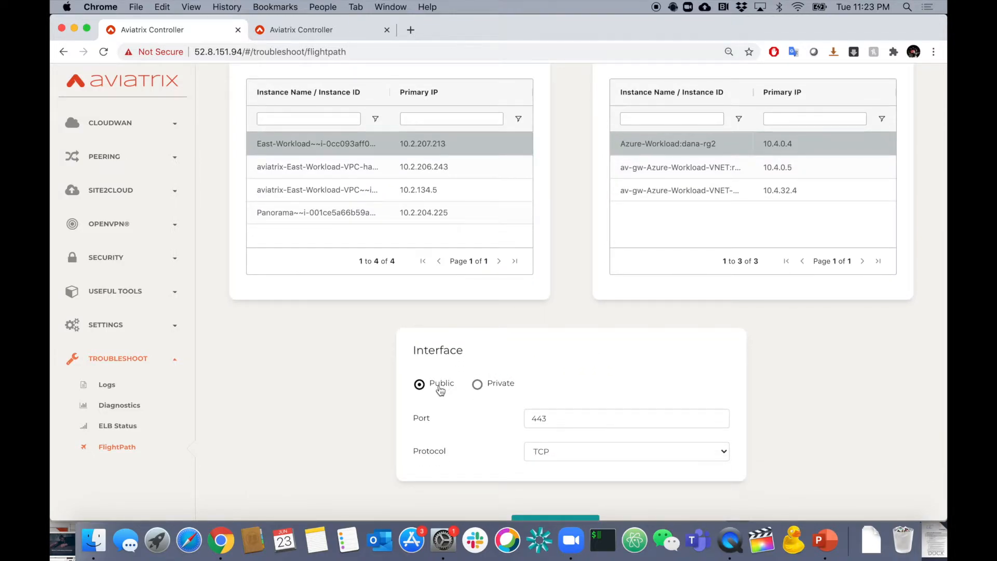
{"action": "left_click", "coordinate": [492, 389]}
{"action": "scroll", "coordinate": [563, 453], "scroll_direction": "down", "scroll_amount": 2}
{"action": "left_click", "coordinate": [547, 464]}
{"action": "scroll", "coordinate": [769, 296], "scroll_direction": "up", "scroll_amount": 7}
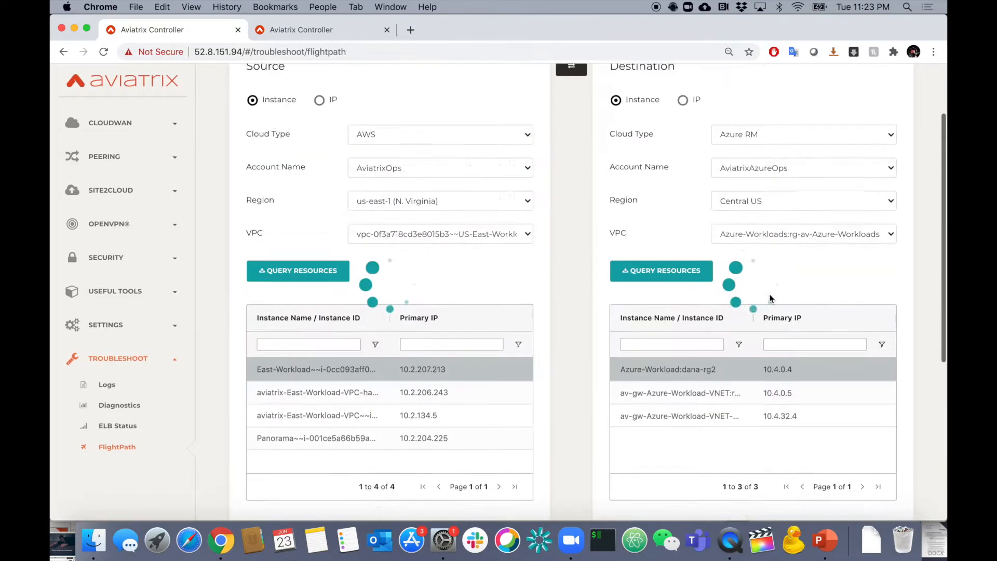
{"action": "scroll", "coordinate": [770, 296], "scroll_direction": "down", "scroll_amount": 1}
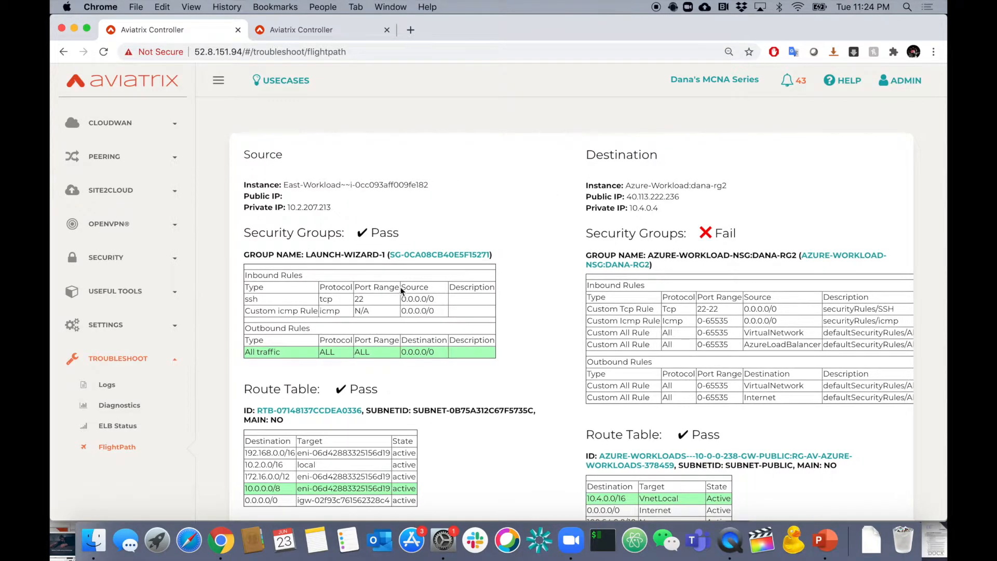
Examine the FlightPath report's security groups, route tables, network ACL, and spoke and transit gateway routes along the path.
{"action": "scroll", "coordinate": [463, 335], "scroll_direction": "down", "scroll_amount": 2}
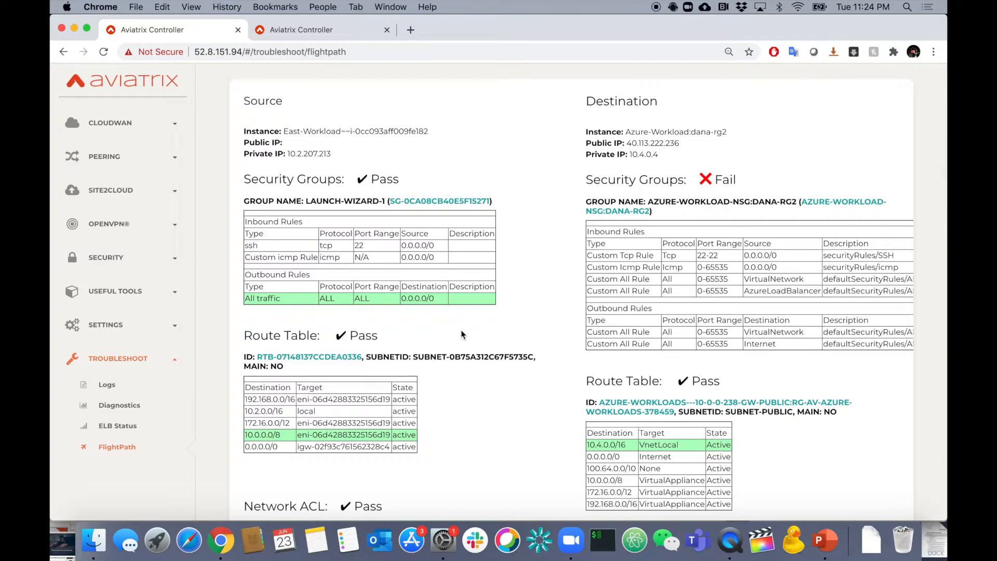
{"action": "left_click_drag", "start_coordinate": [250, 298], "coordinate": [440, 302]}
{"action": "scroll", "coordinate": [459, 370], "scroll_direction": "down", "scroll_amount": 3}
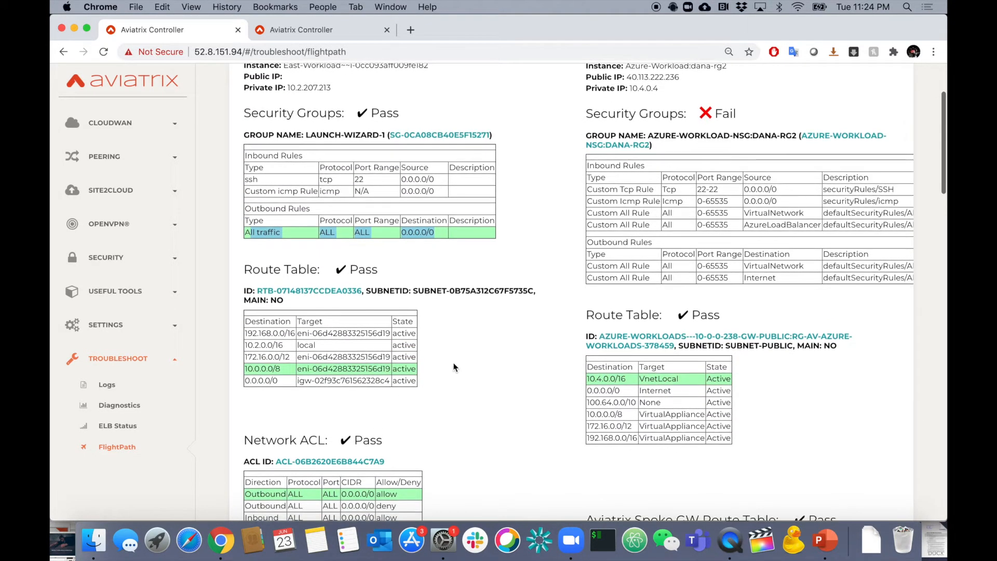
{"action": "left_click_drag", "start_coordinate": [245, 369], "coordinate": [388, 369]}
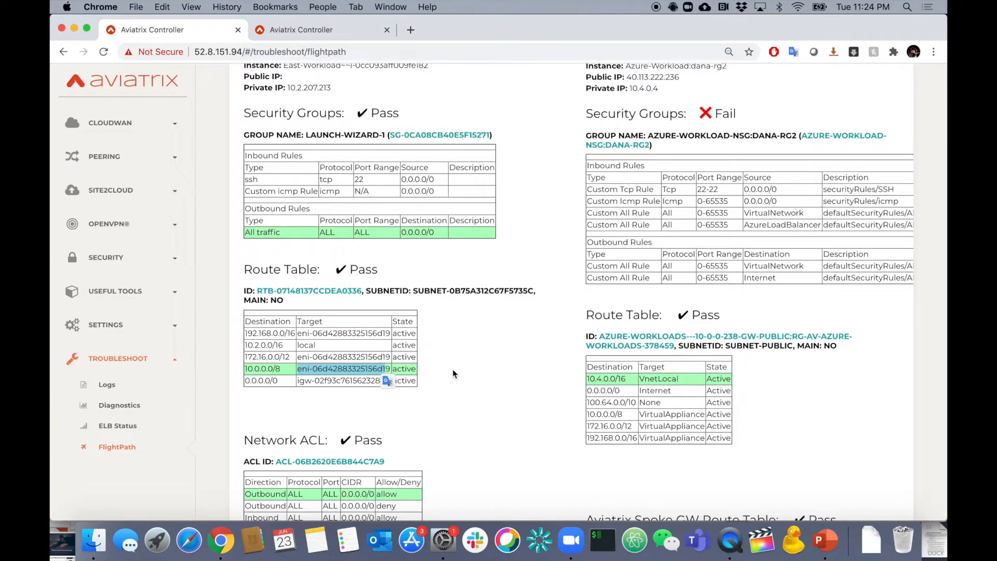
{"action": "scroll", "coordinate": [452, 371], "scroll_direction": "down", "scroll_amount": 5}
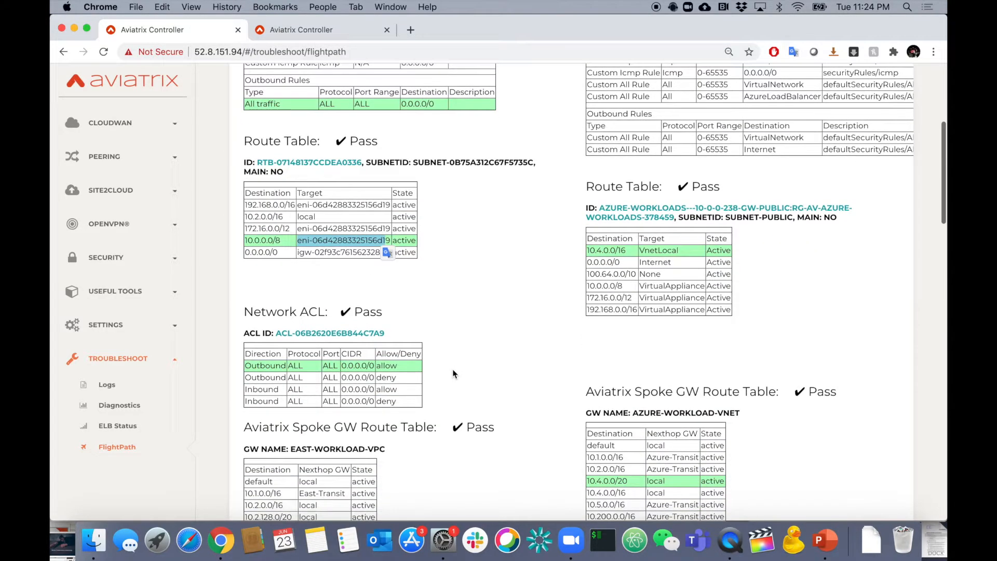
{"action": "scroll", "coordinate": [393, 363], "scroll_direction": "down", "scroll_amount": 2}
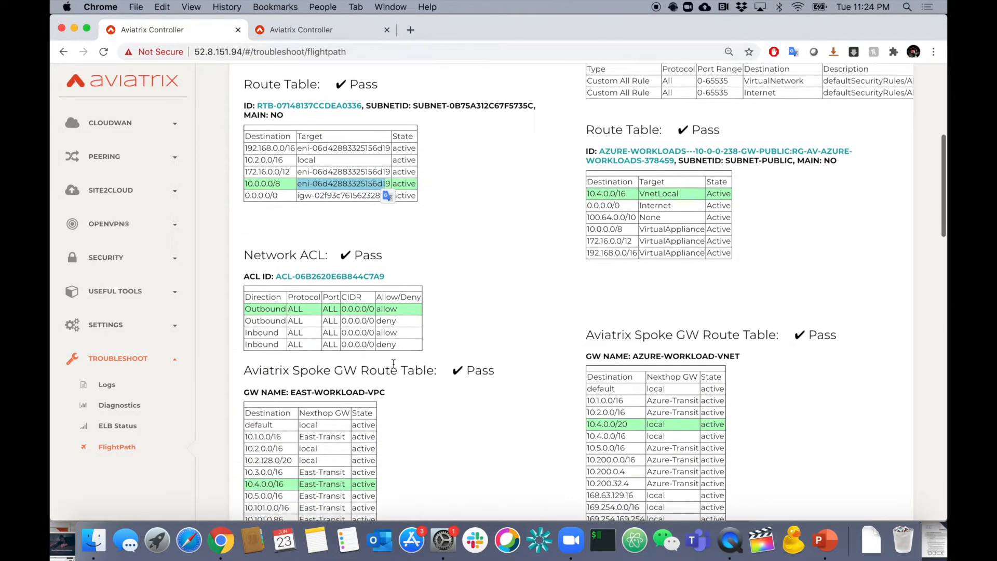
{"action": "scroll", "coordinate": [393, 367], "scroll_direction": "down", "scroll_amount": 3}
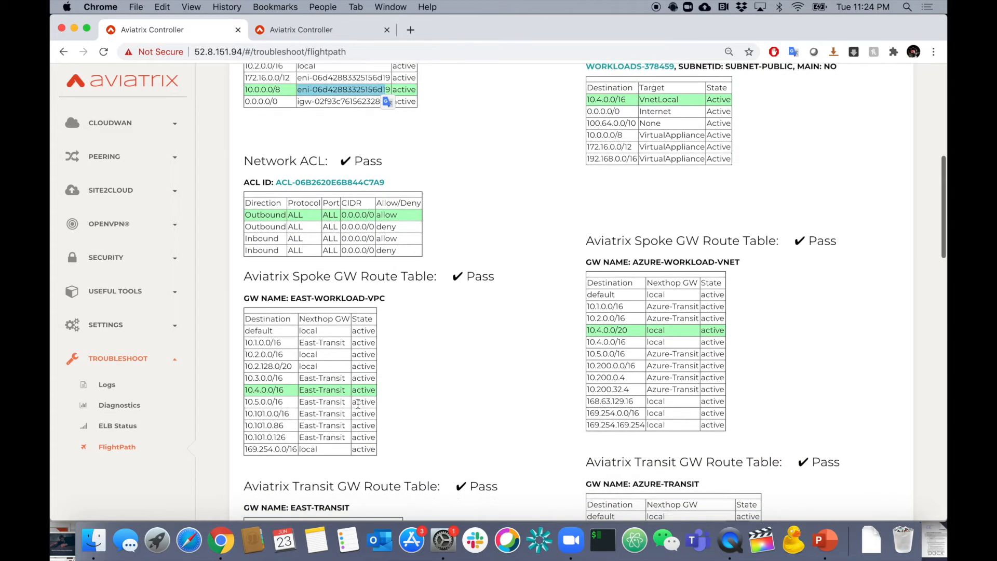
{"action": "scroll", "coordinate": [372, 411], "scroll_direction": "down", "scroll_amount": 4}
{"action": "scroll", "coordinate": [373, 412], "scroll_direction": "down", "scroll_amount": 3}
{"action": "scroll", "coordinate": [379, 418], "scroll_direction": "down", "scroll_amount": 2}
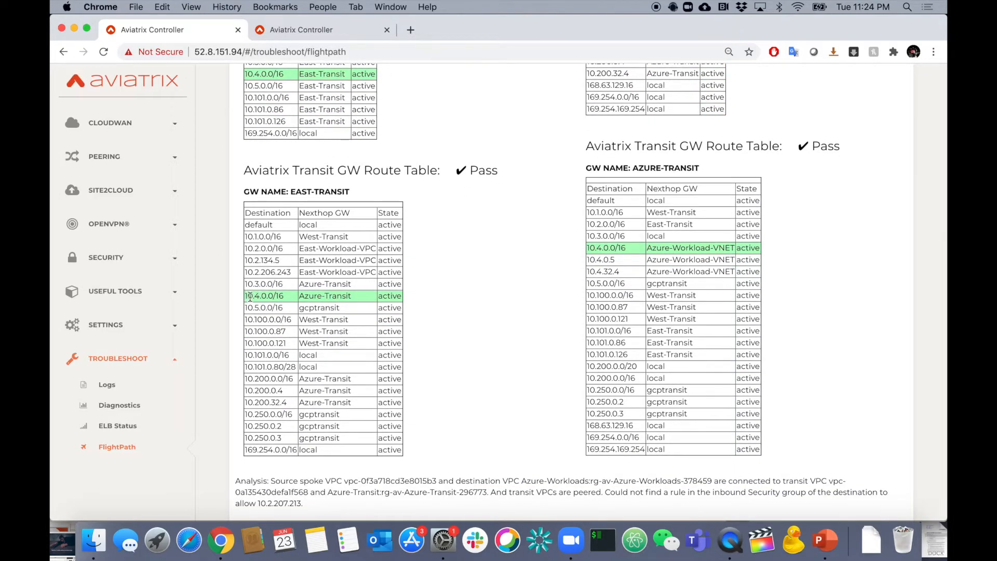
Examine the destination's Security Groups check and its inbound rules in the FlightPath report.
{"action": "scroll", "coordinate": [407, 388], "scroll_direction": "up", "scroll_amount": 15}
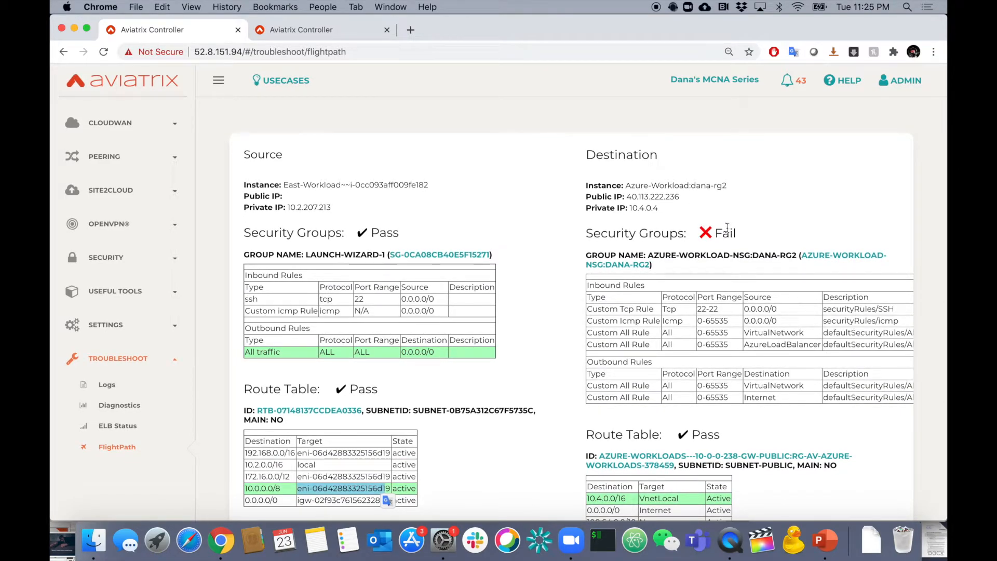
{"action": "left_click_drag", "start_coordinate": [587, 232], "coordinate": [740, 232]}
{"action": "scroll", "coordinate": [733, 293], "scroll_direction": "down", "scroll_amount": 5}
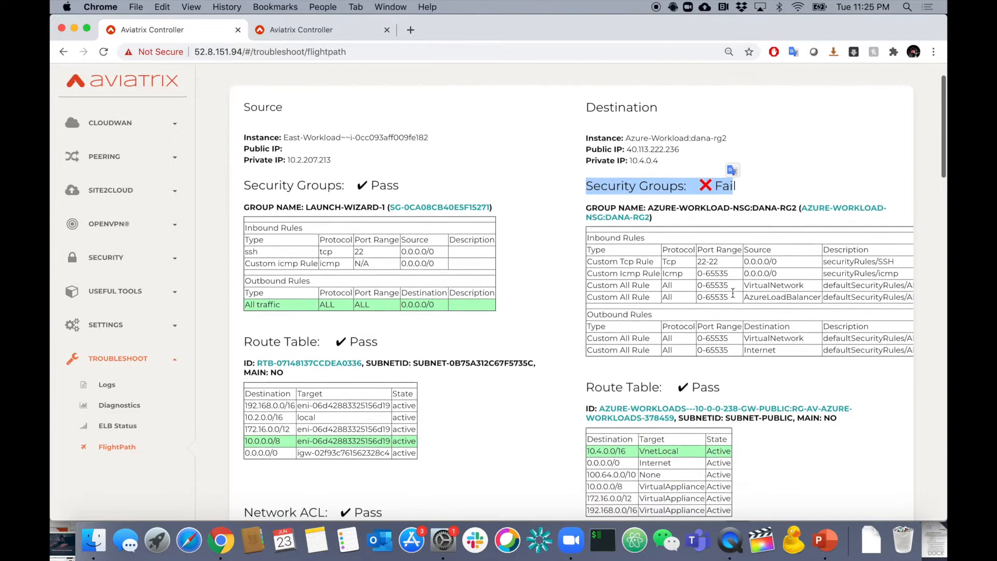
{"action": "scroll", "coordinate": [734, 297], "scroll_direction": "down", "scroll_amount": 10}
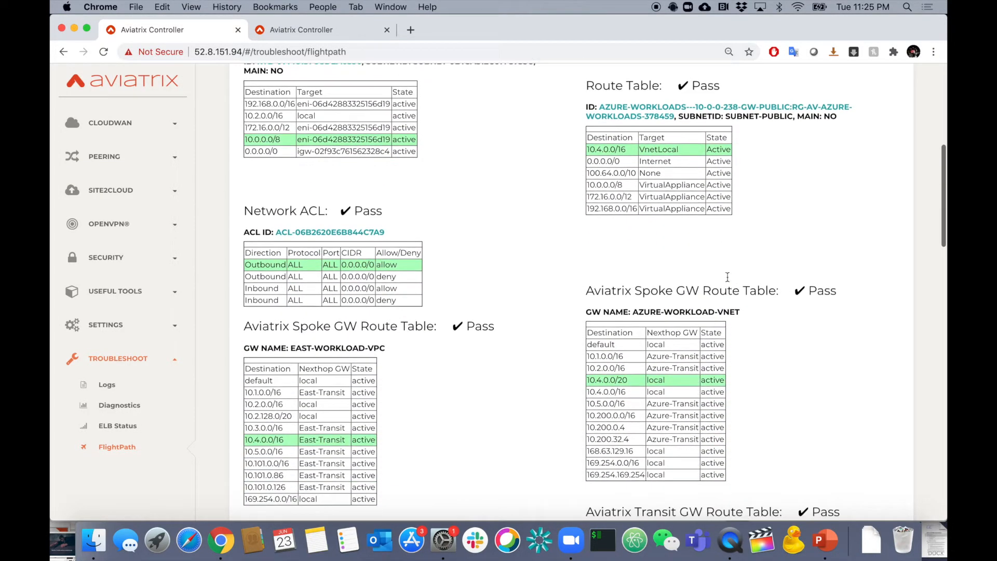
{"action": "scroll", "coordinate": [731, 307], "scroll_direction": "up", "scroll_amount": 15}
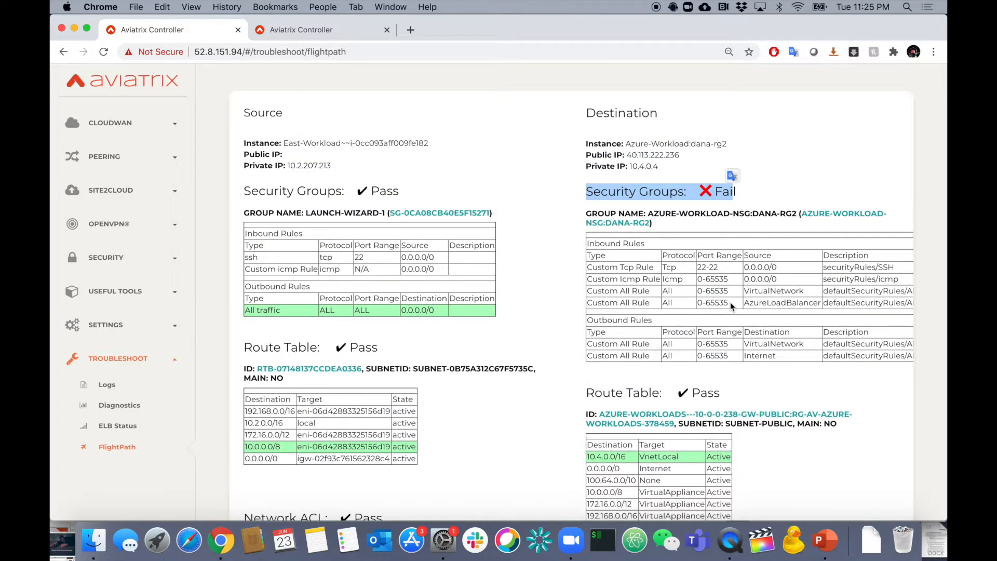
Read the analysis text closing the FlightPath report and compare it with the source and destination checks.
{"action": "scroll", "coordinate": [670, 249], "scroll_direction": "down", "scroll_amount": 12}
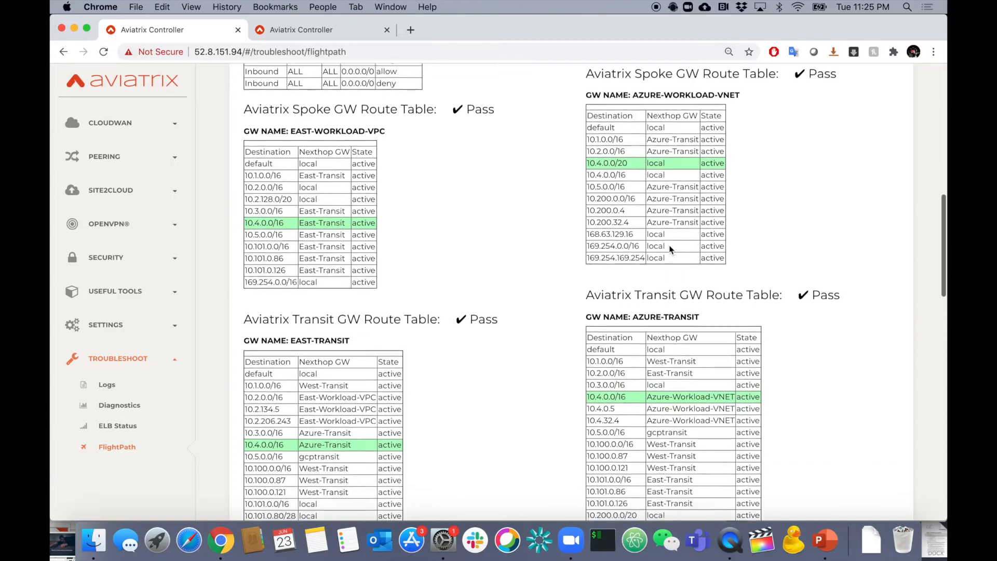
{"action": "scroll", "coordinate": [670, 249], "scroll_direction": "down", "scroll_amount": 6}
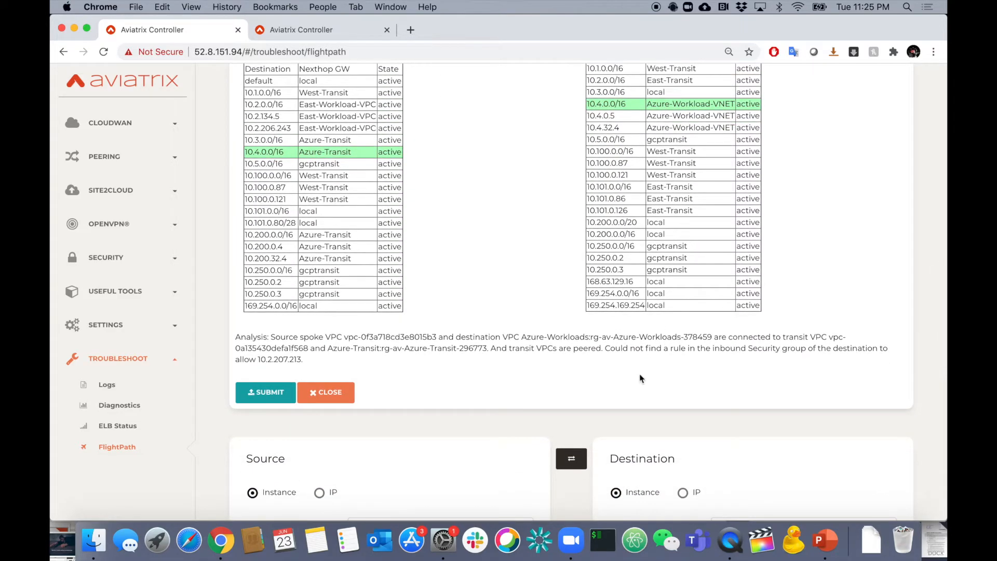
{"action": "left_click_drag", "start_coordinate": [601, 349], "coordinate": [818, 358]}
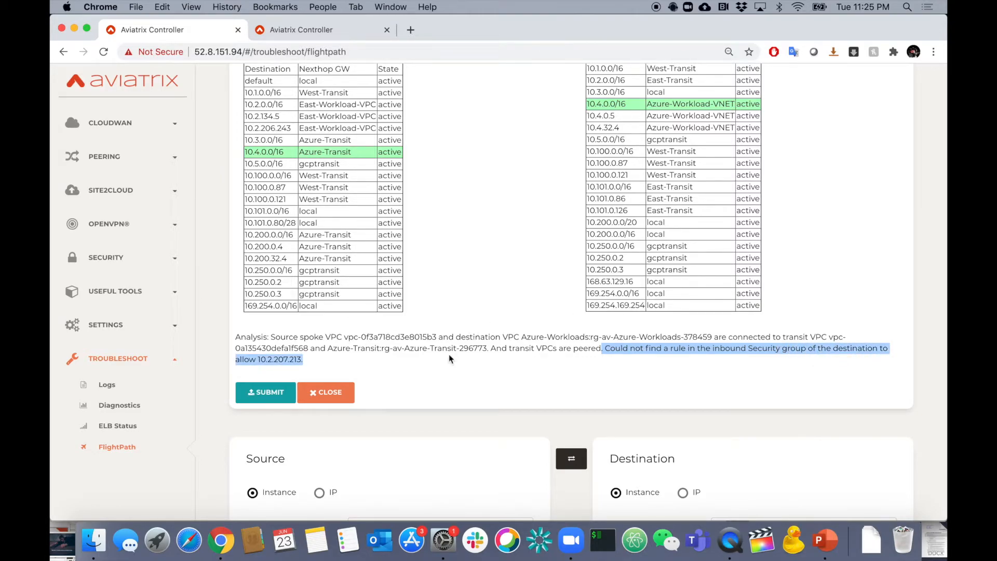
{"action": "scroll", "coordinate": [447, 362], "scroll_direction": "up", "scroll_amount": 15}
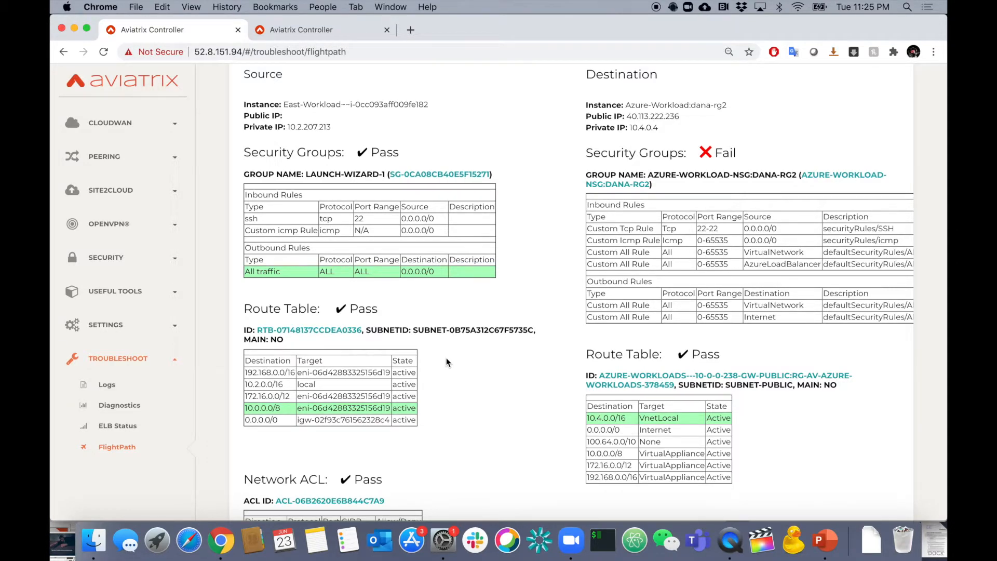
{"action": "scroll", "coordinate": [447, 362], "scroll_direction": "down", "scroll_amount": 20}
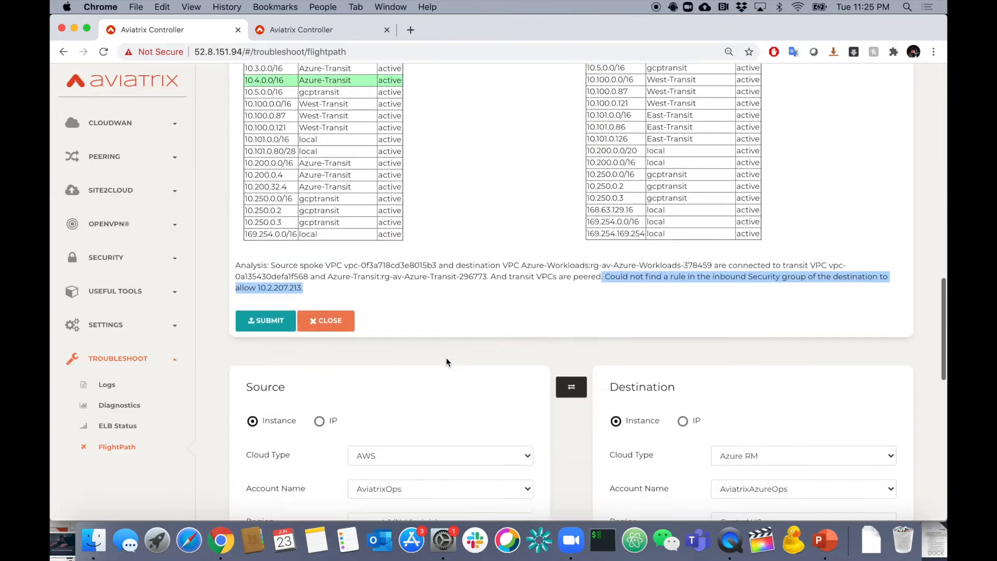
{"action": "scroll", "coordinate": [445, 361], "scroll_direction": "down", "scroll_amount": 5}
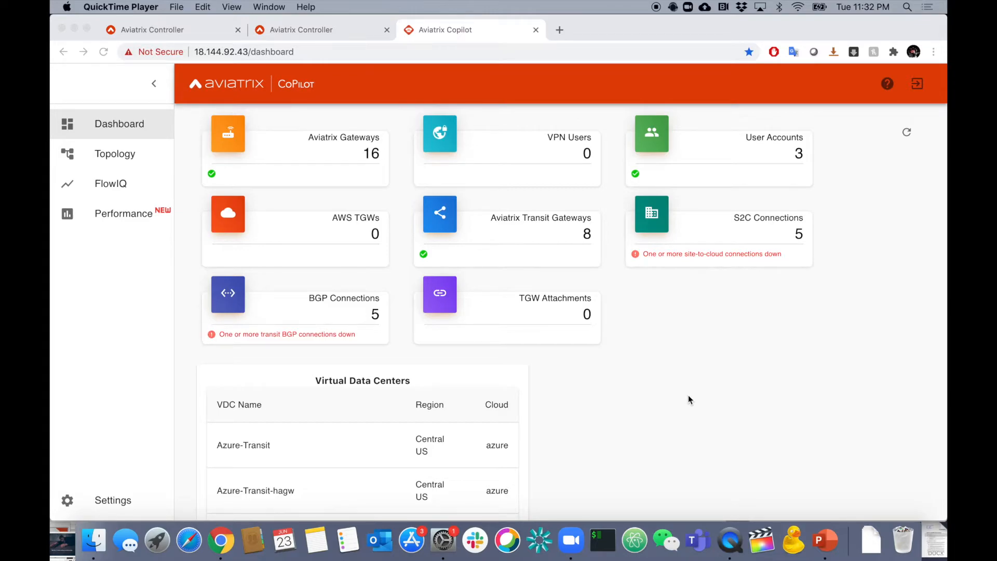
Check the status of the BGP connections on the dashboard and look through the Virtual Data Centers list and map.
{"action": "left_click", "coordinate": [355, 315]}
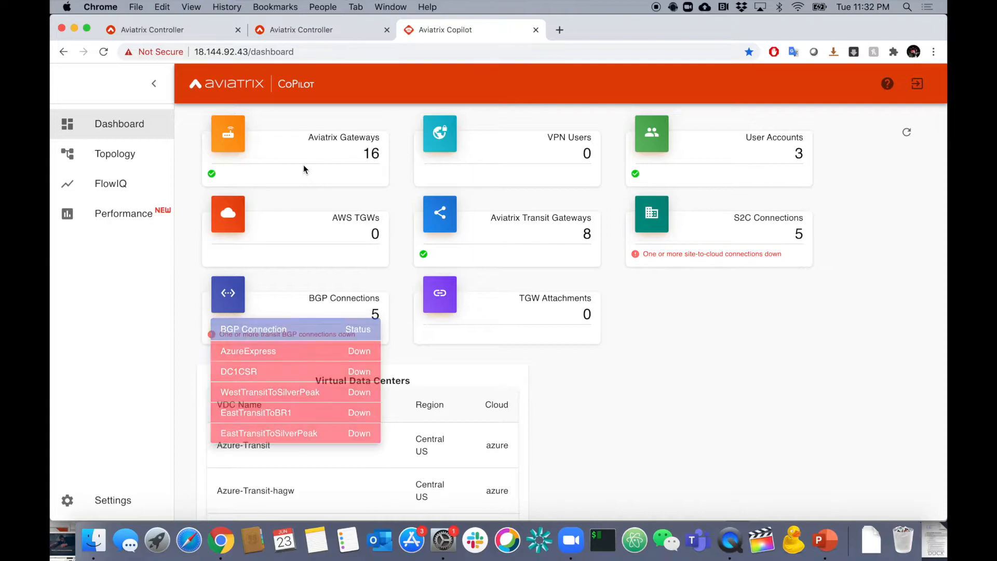
{"action": "scroll", "coordinate": [513, 347], "scroll_direction": "down", "scroll_amount": 3}
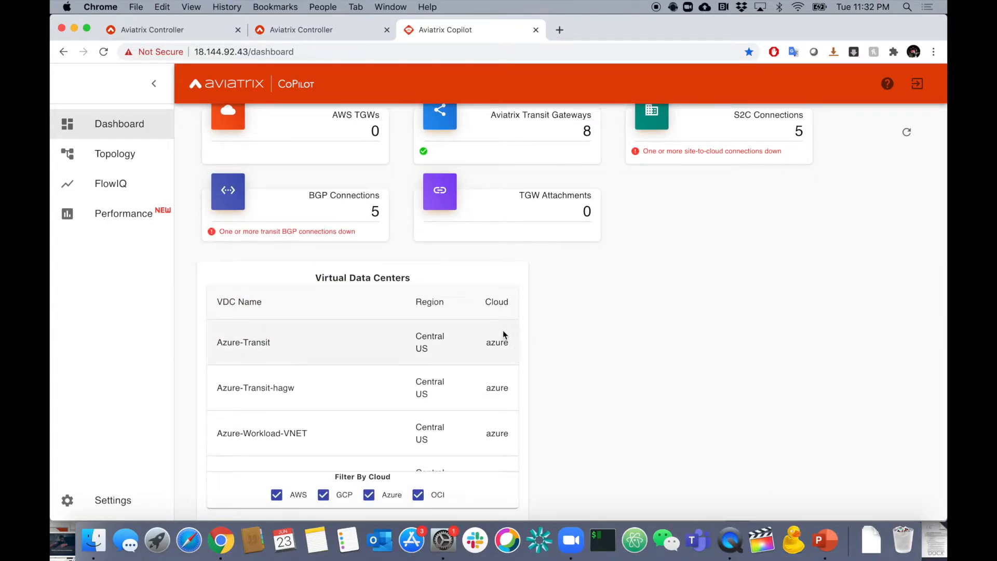
{"action": "scroll", "coordinate": [454, 379], "scroll_direction": "down", "scroll_amount": 5}
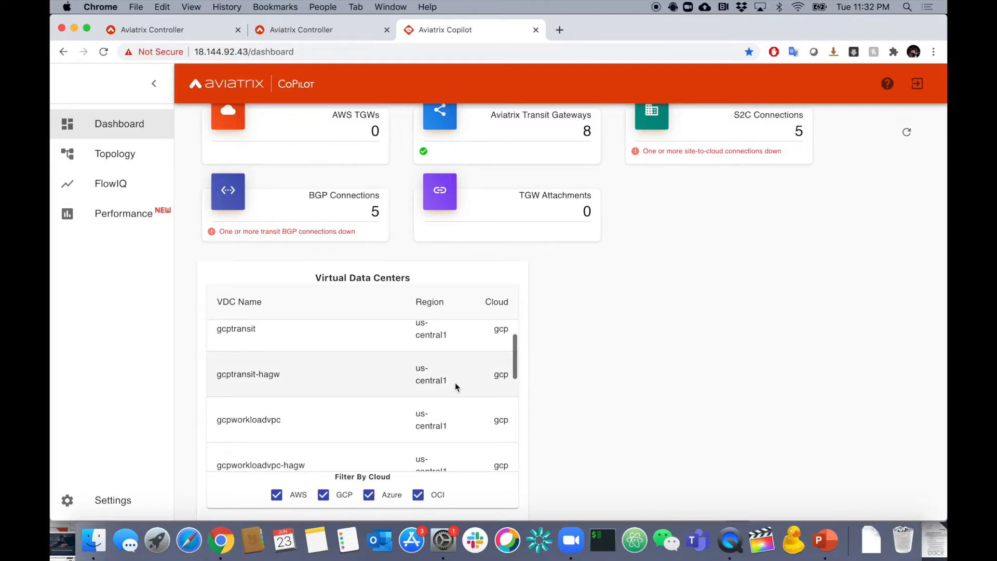
{"action": "scroll", "coordinate": [455, 382], "scroll_direction": "down", "scroll_amount": 3}
{"action": "scroll", "coordinate": [733, 411], "scroll_direction": "down", "scroll_amount": 6}
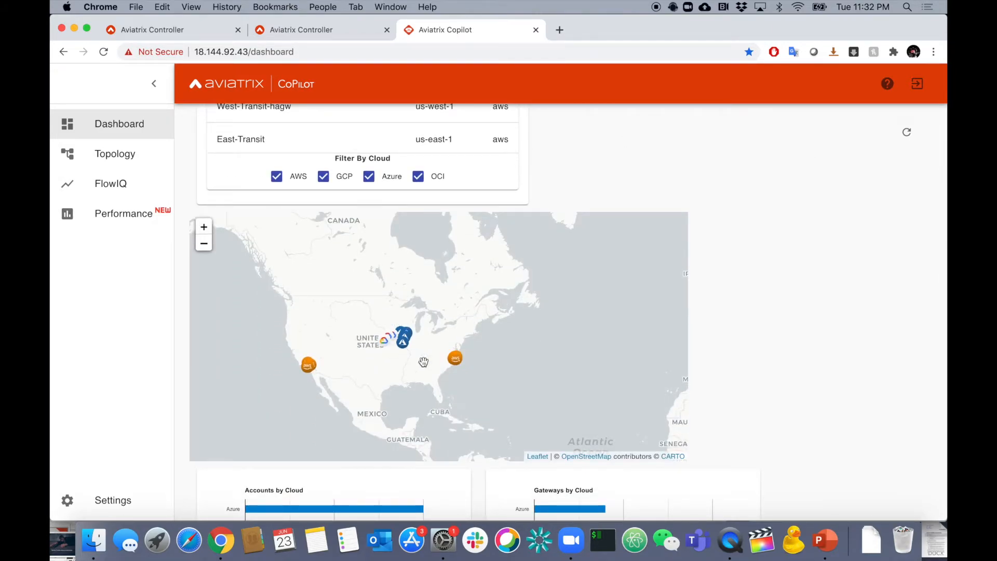
Review the dashboard charts of accounts and gateways by cloud, type, region and size, plus the Network Traffic graph.
{"action": "scroll", "coordinate": [716, 356], "scroll_direction": "down", "scroll_amount": 5}
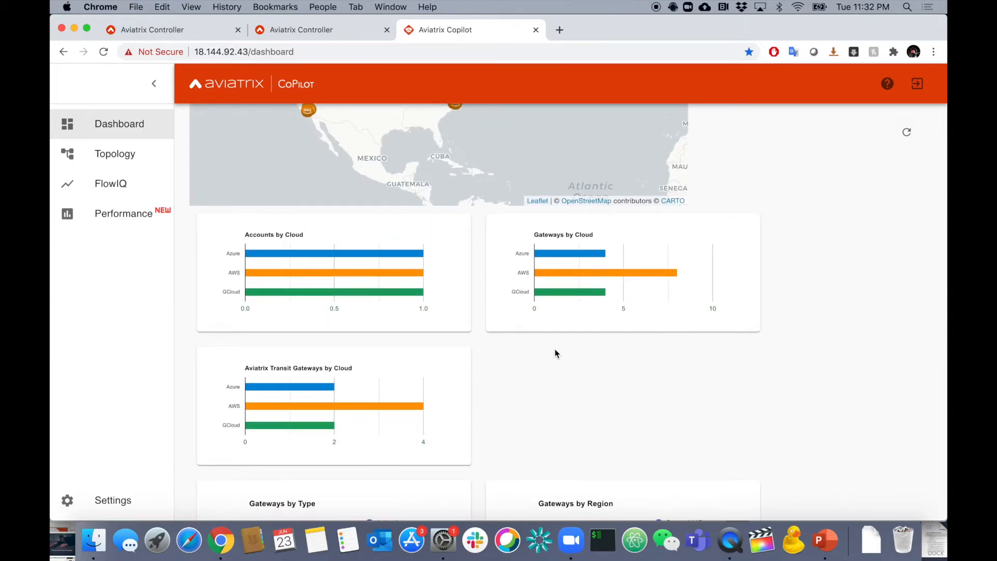
{"action": "scroll", "coordinate": [554, 353], "scroll_direction": "down", "scroll_amount": 1}
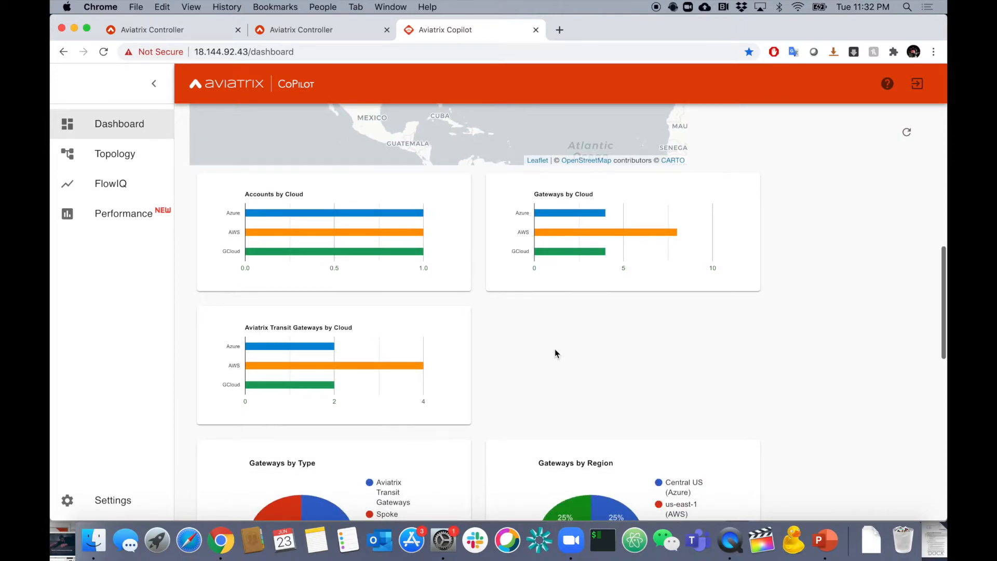
{"action": "scroll", "coordinate": [555, 353], "scroll_direction": "down", "scroll_amount": 3}
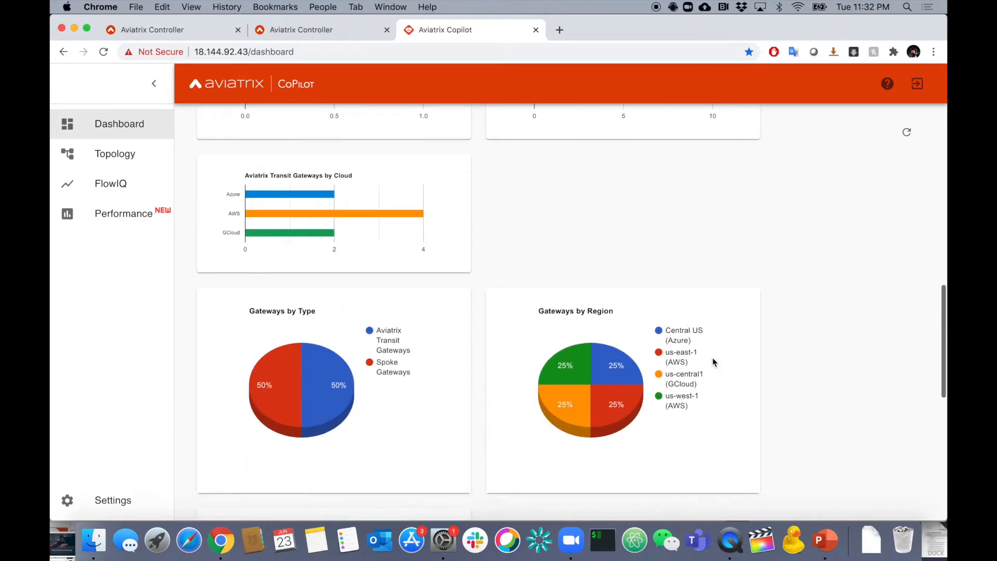
{"action": "scroll", "coordinate": [770, 406], "scroll_direction": "down", "scroll_amount": 5}
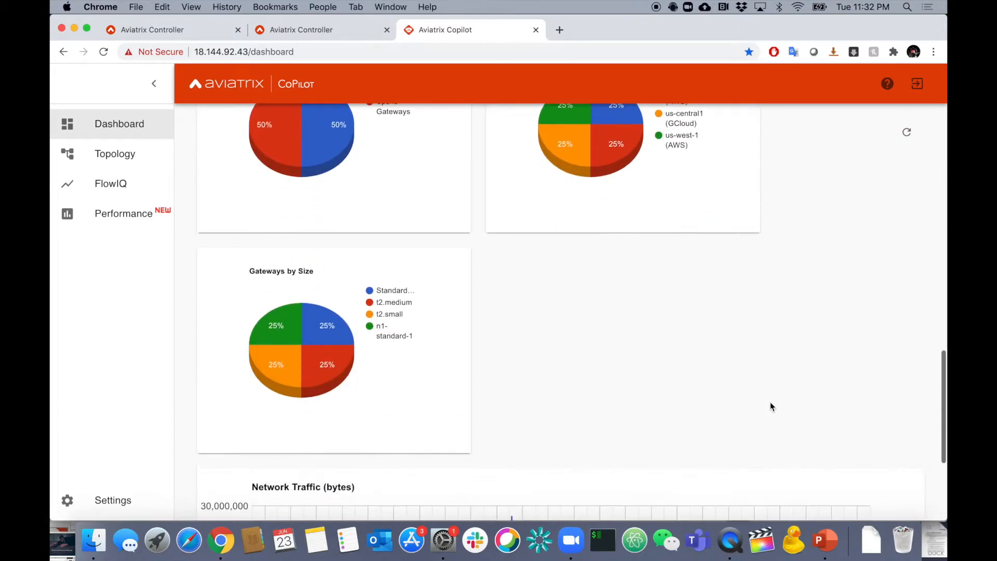
{"action": "scroll", "coordinate": [601, 341], "scroll_direction": "down", "scroll_amount": 3}
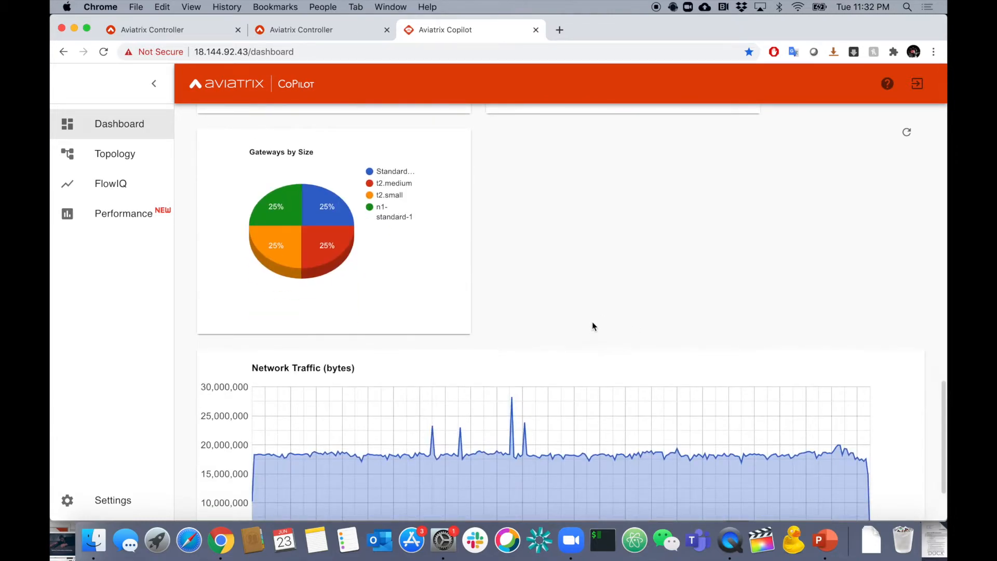
{"action": "scroll", "coordinate": [877, 395], "scroll_direction": "down", "scroll_amount": 2}
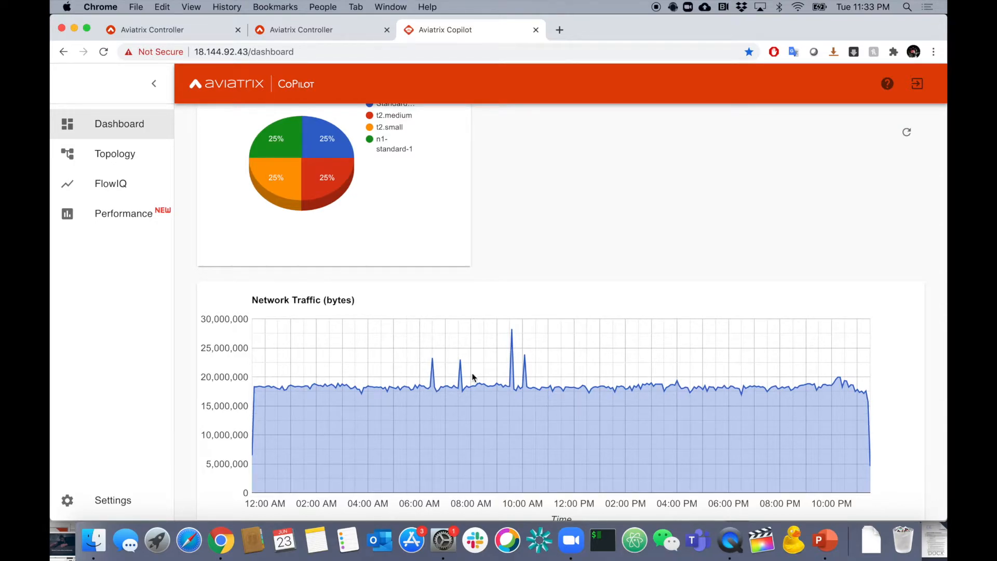
{"action": "scroll", "coordinate": [546, 395], "scroll_direction": "up", "scroll_amount": 10}
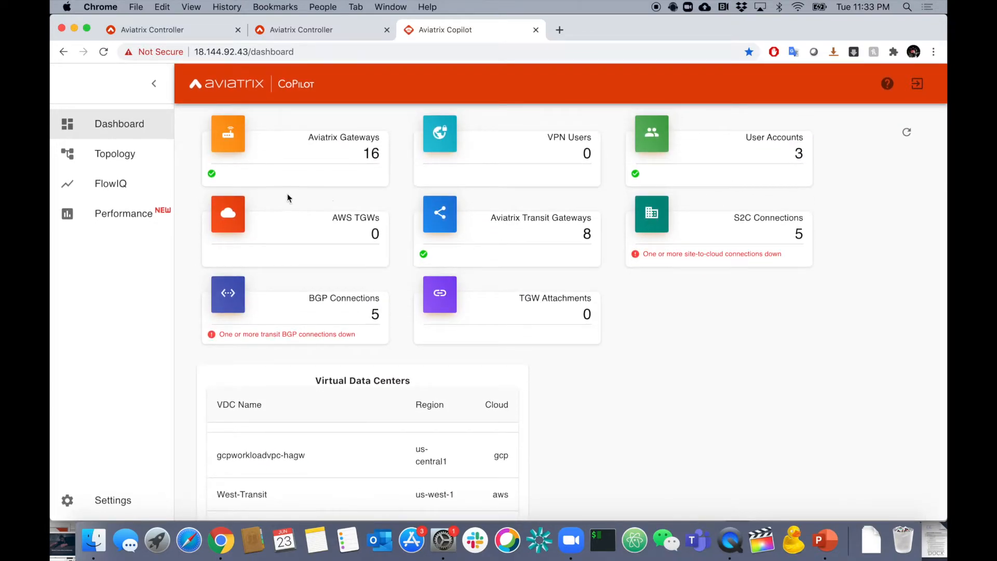
Open the topology's network graph and examine the gateways and links across GCP, Azure and AWS.
{"action": "left_click", "coordinate": [124, 157]}
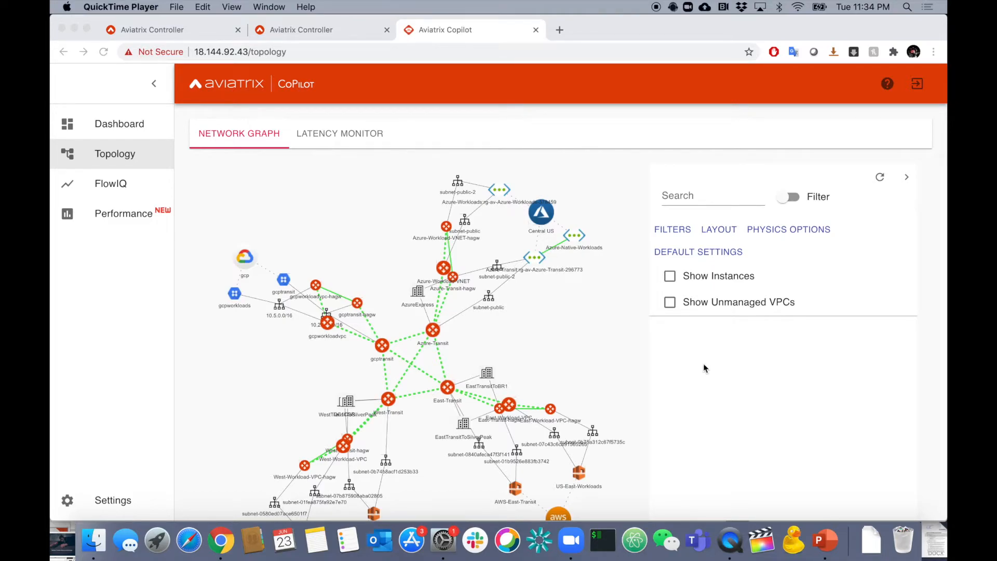
{"action": "left_click", "coordinate": [585, 330]}
{"action": "left_click_drag", "start_coordinate": [574, 318], "coordinate": [565, 272]}
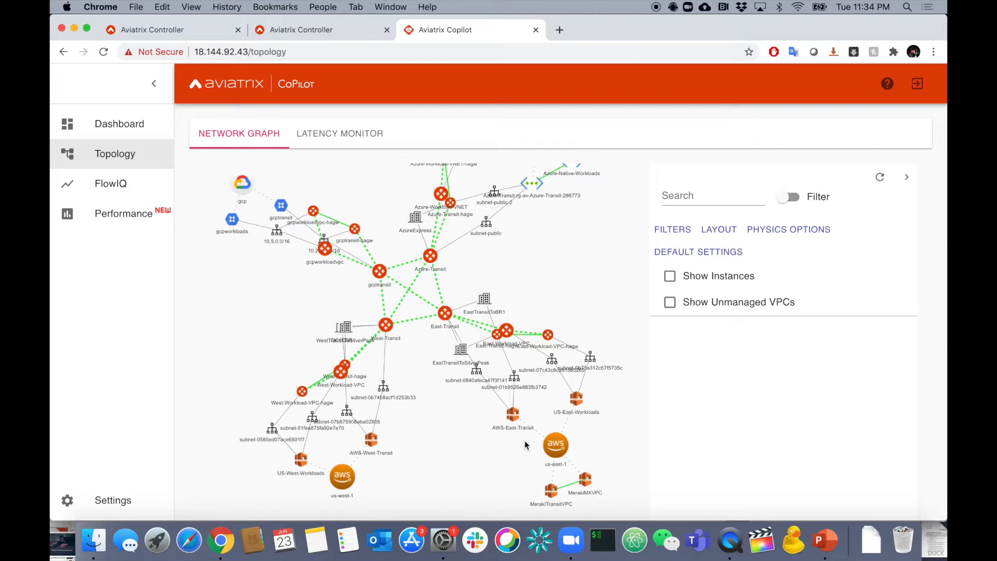
{"action": "left_click_drag", "start_coordinate": [579, 289], "coordinate": [601, 367]}
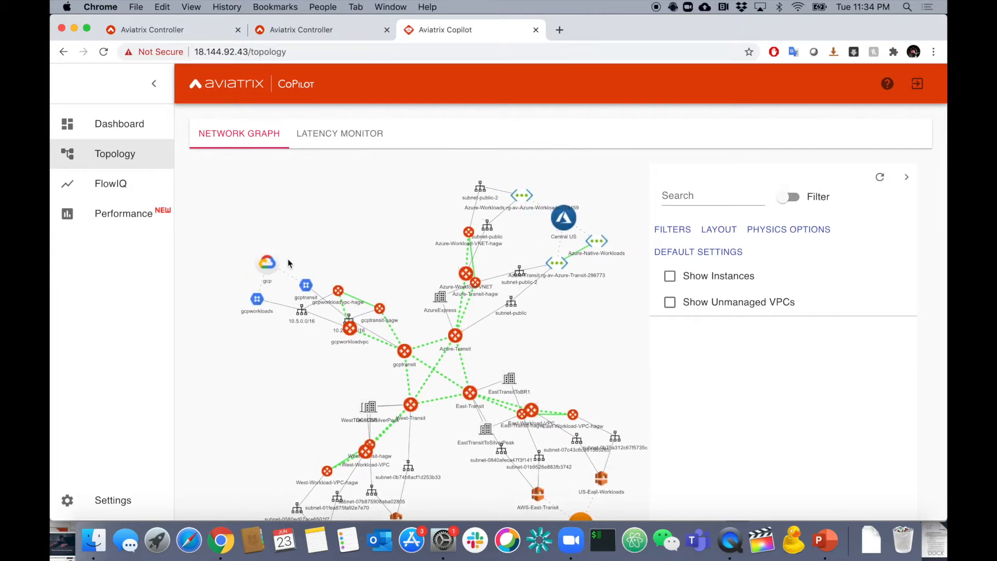
{"action": "left_click_drag", "start_coordinate": [568, 336], "coordinate": [536, 327]}
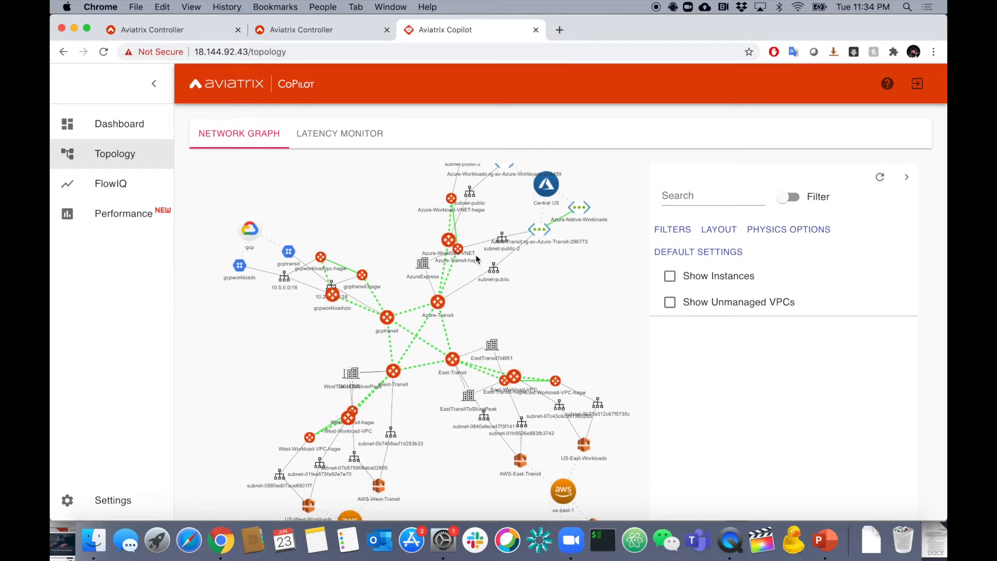
{"action": "scroll", "coordinate": [476, 255], "scroll_direction": "up", "scroll_amount": 5}
{"action": "scroll", "coordinate": [476, 254], "scroll_direction": "down", "scroll_amount": 5}
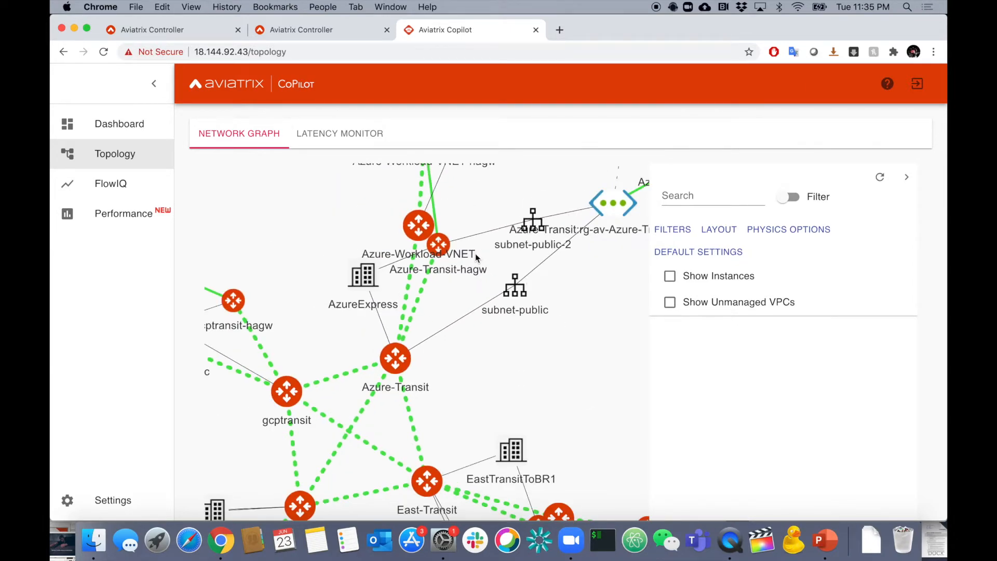
{"action": "left_click_drag", "start_coordinate": [505, 384], "coordinate": [559, 358]}
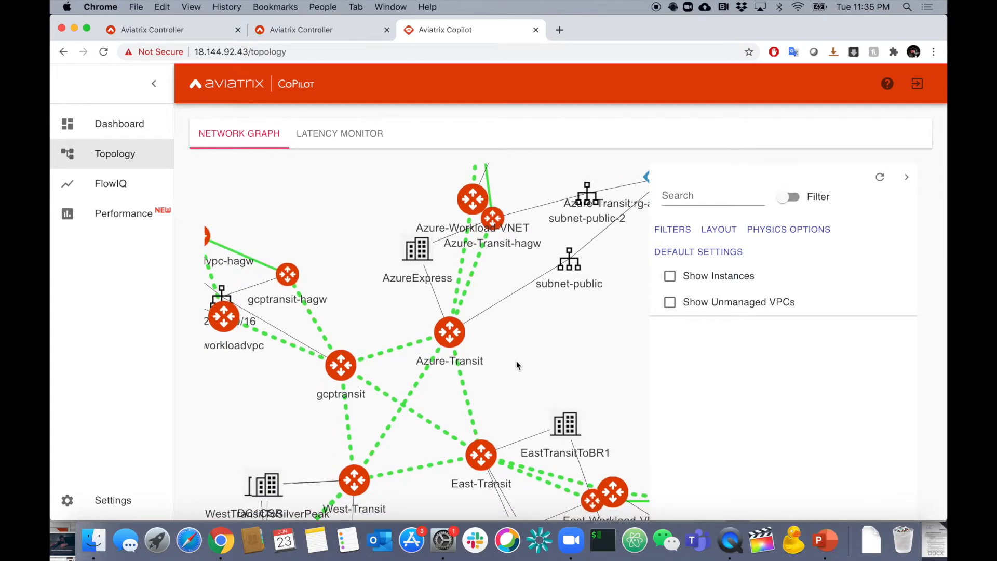
{"action": "scroll", "coordinate": [495, 356], "scroll_direction": "down", "scroll_amount": 10}
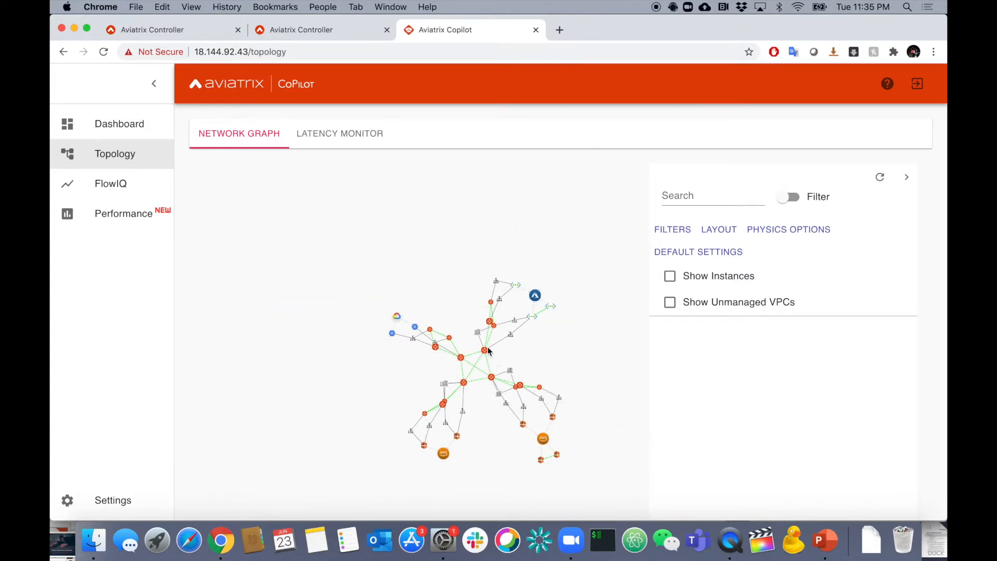
Display the details of the Azure-Transit, gcptransit and gcptransit-hagw gateways in the network graph.
{"action": "scroll", "coordinate": [489, 350], "scroll_direction": "up", "scroll_amount": 10}
{"action": "left_click_drag", "start_coordinate": [531, 381], "coordinate": [562, 324]}
{"action": "left_click", "coordinate": [506, 307]}
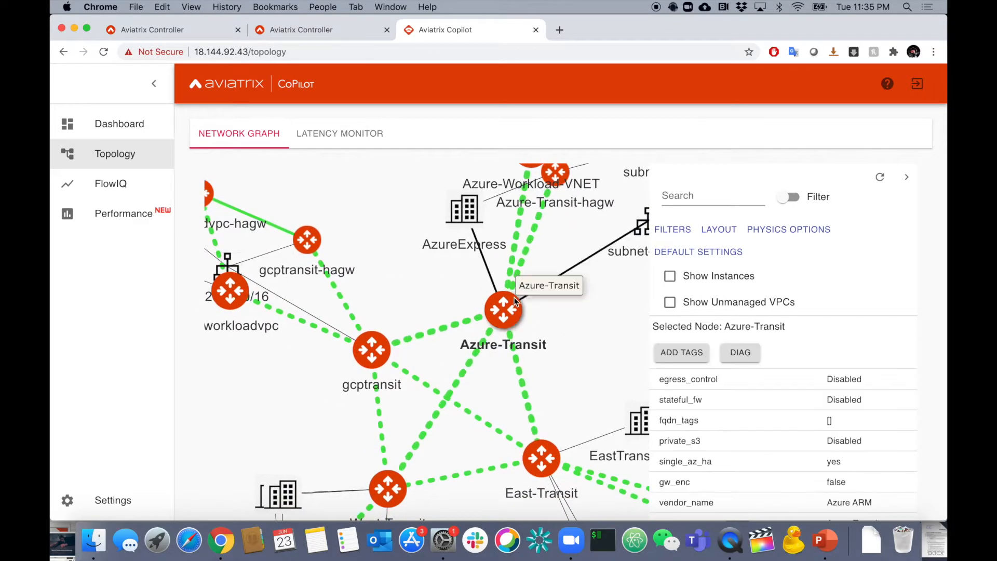
{"action": "left_click", "coordinate": [372, 350]}
{"action": "left_click", "coordinate": [307, 239]}
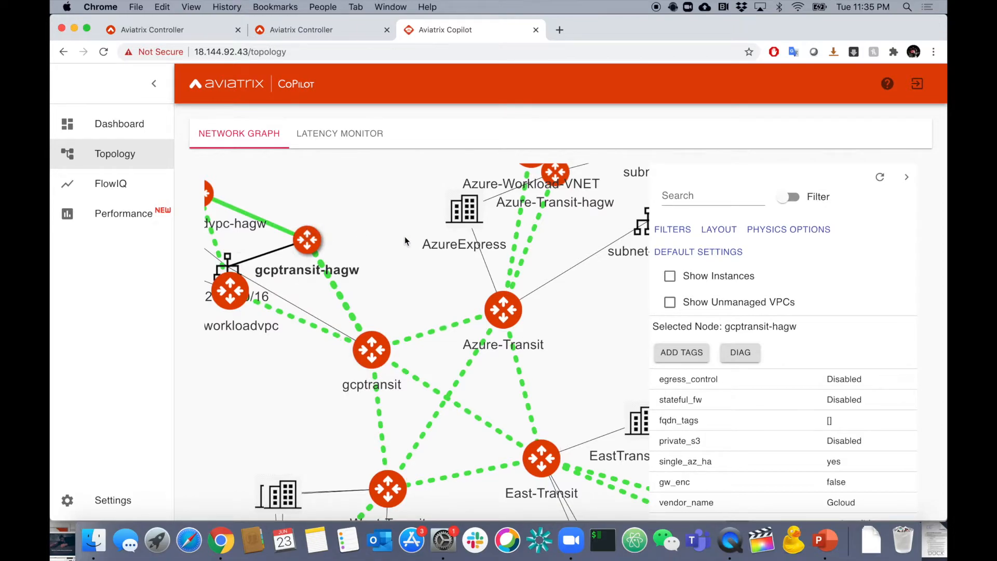
Select the Azure-Transit gateway again and read through its full list of properties.
{"action": "left_click", "coordinate": [501, 312]}
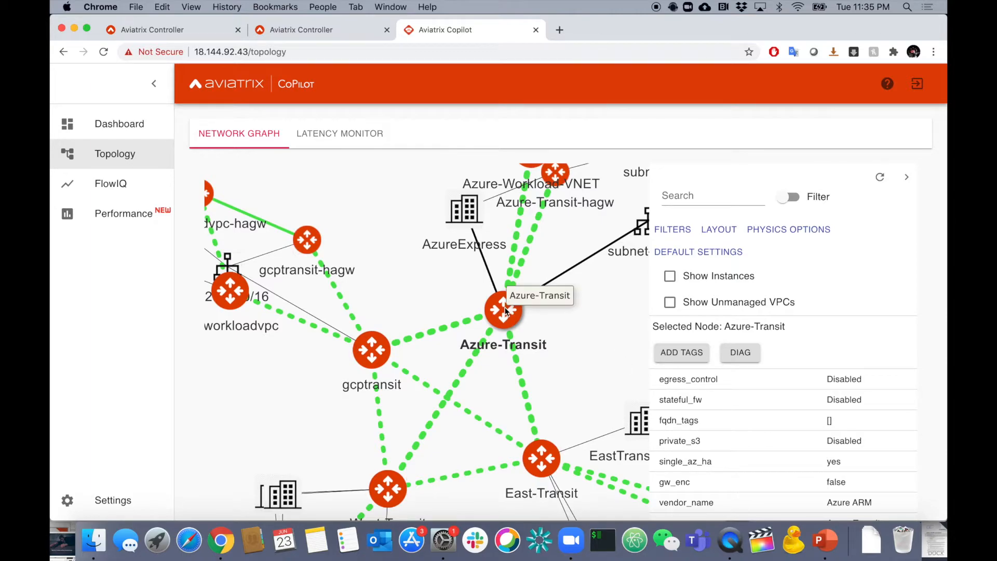
{"action": "scroll", "coordinate": [741, 459], "scroll_direction": "down", "scroll_amount": 5}
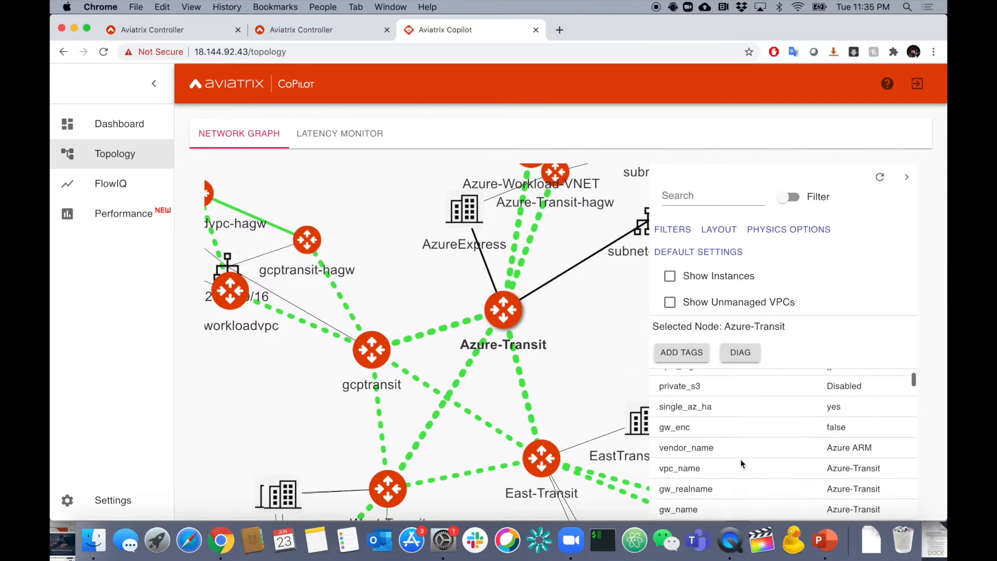
{"action": "scroll", "coordinate": [741, 460], "scroll_direction": "down", "scroll_amount": 6}
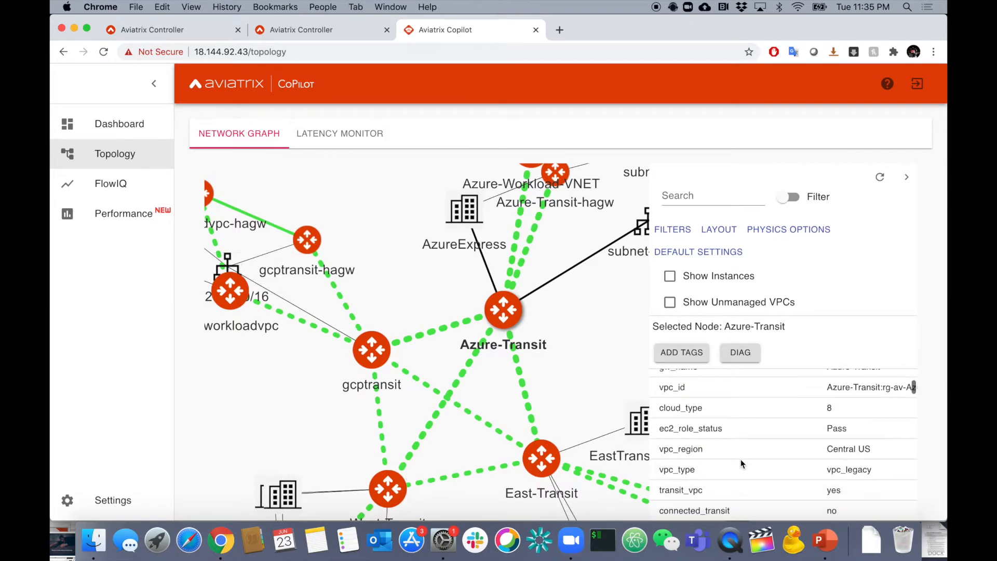
{"action": "scroll", "coordinate": [741, 460], "scroll_direction": "down", "scroll_amount": 6}
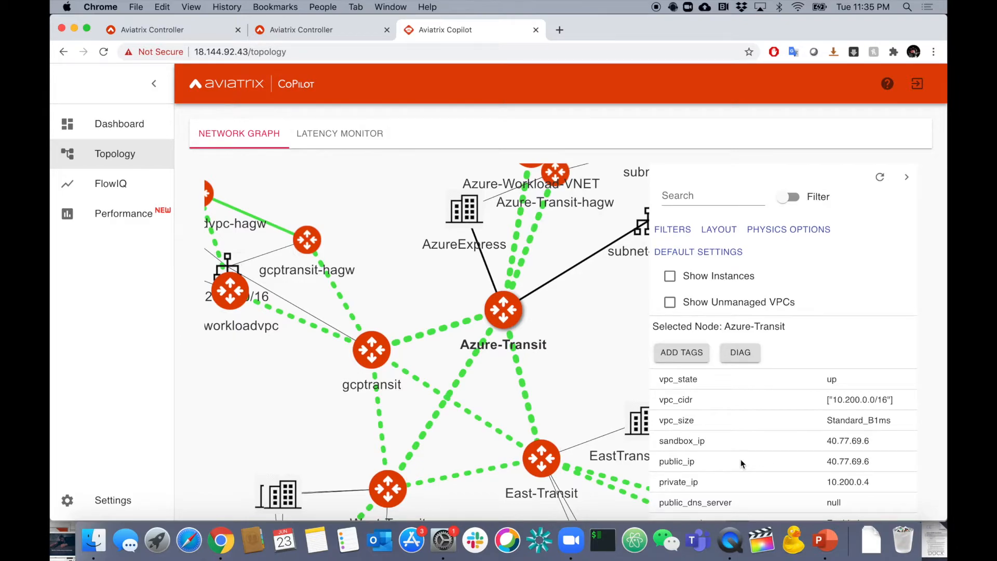
{"action": "scroll", "coordinate": [741, 459], "scroll_direction": "down", "scroll_amount": 5}
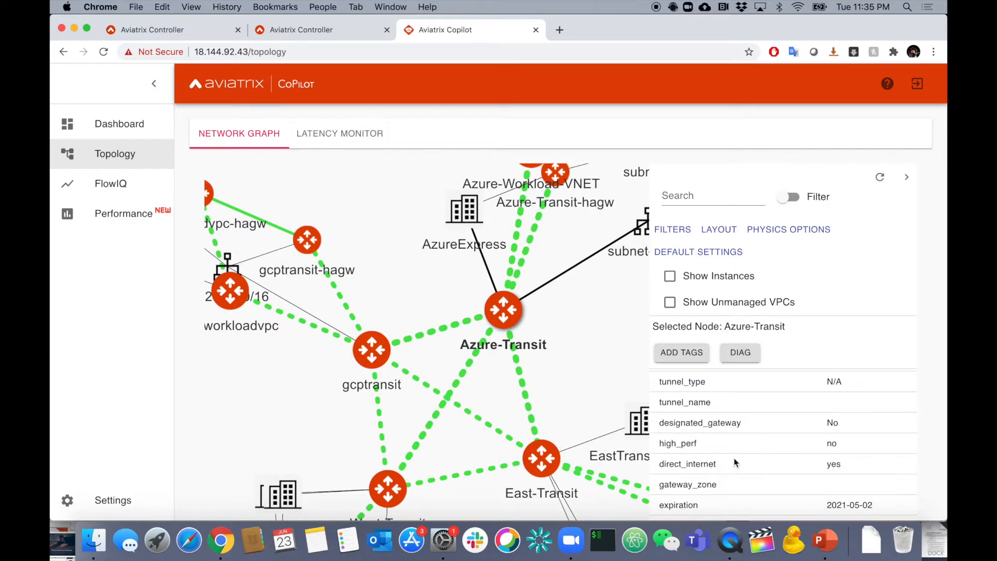
{"action": "scroll", "coordinate": [563, 329], "scroll_direction": "down", "scroll_amount": 5}
{"action": "scroll", "coordinate": [563, 328], "scroll_direction": "up", "scroll_amount": 3}
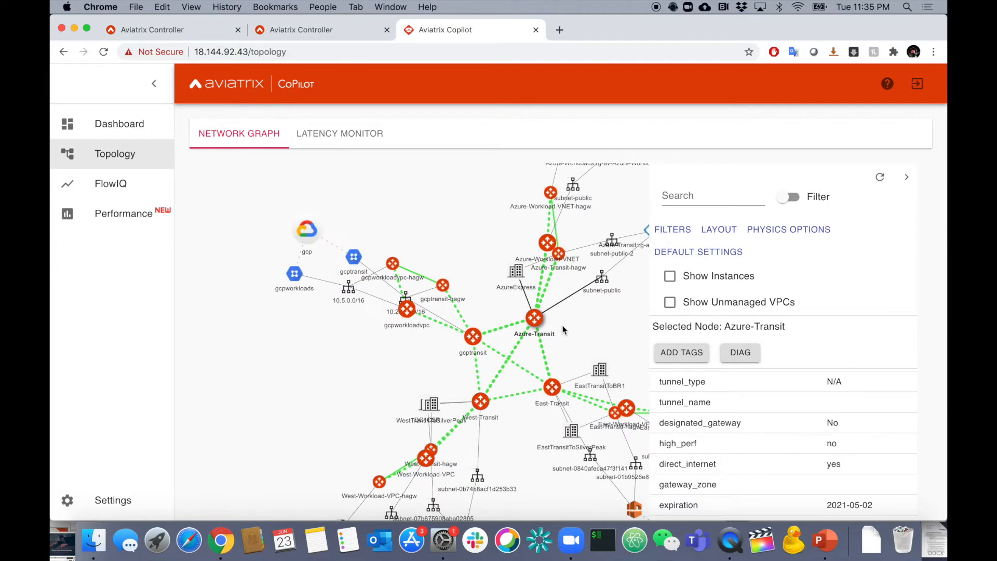
Display the details of the subnet-public node attached to Azure-Transit and of the gcptransit VPC node under GCP.
{"action": "left_click", "coordinate": [563, 270]}
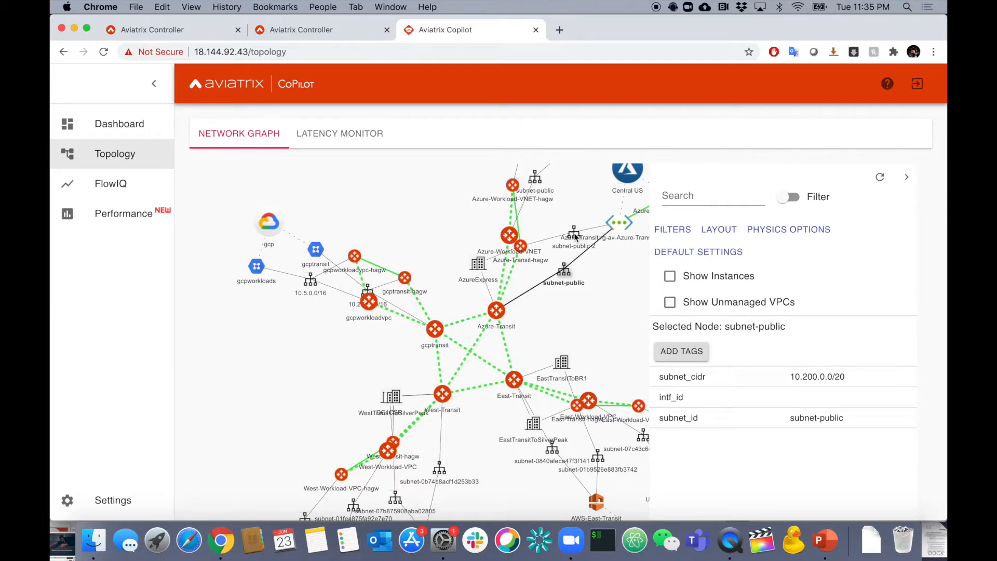
{"action": "left_click", "coordinate": [318, 250]}
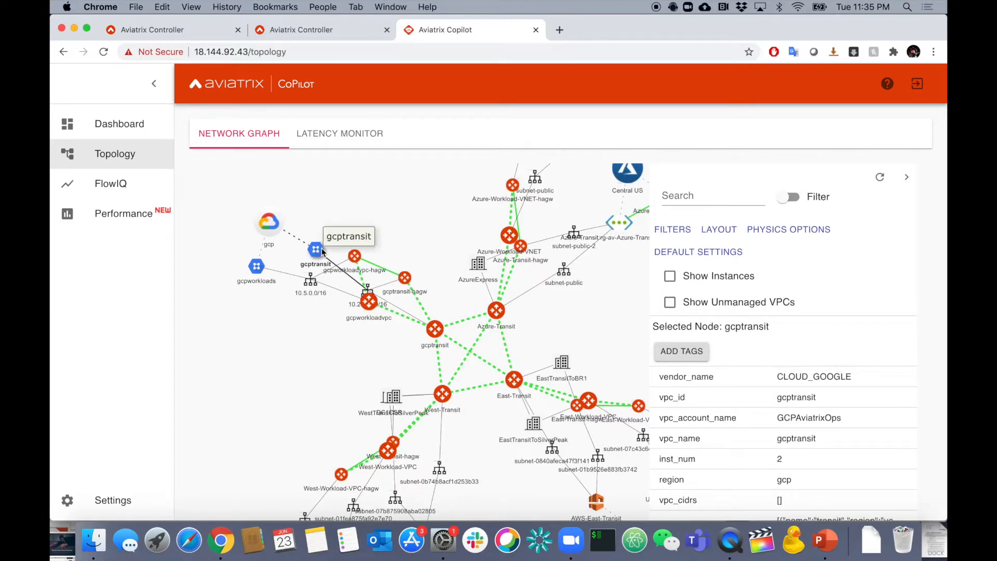
{"action": "scroll", "coordinate": [754, 468], "scroll_direction": "down", "scroll_amount": 1}
{"action": "scroll", "coordinate": [755, 468], "scroll_direction": "up", "scroll_amount": 1}
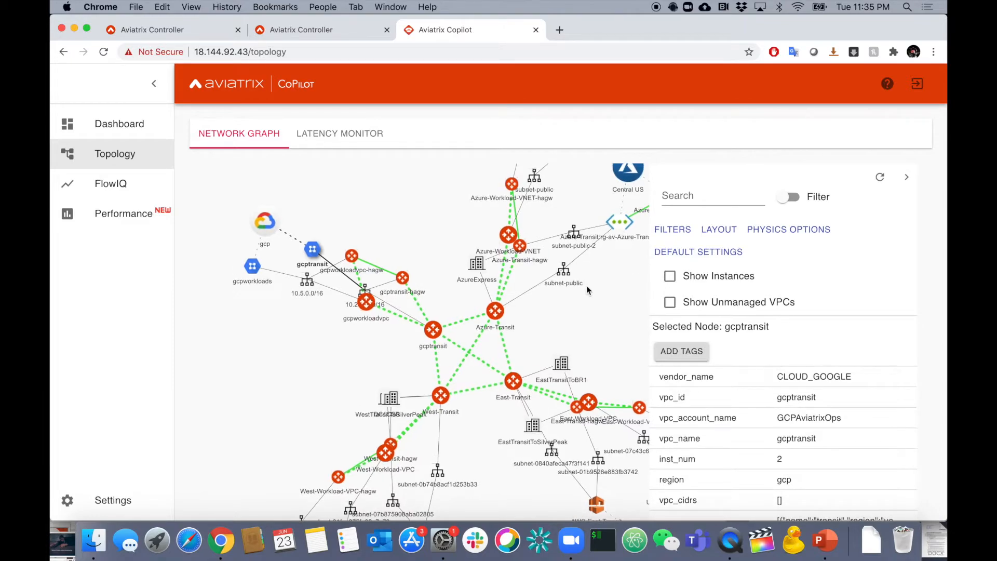
Search the network graph for "aws" to highlight the matching nodes, and clear the search term.
{"action": "left_click", "coordinate": [692, 194]}
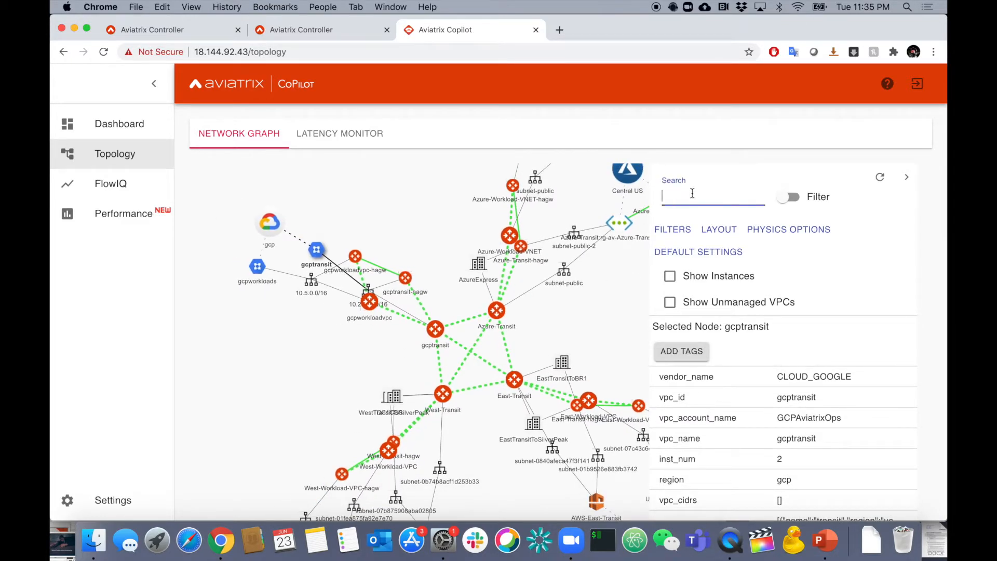
{"action": "type", "text": "aws"}
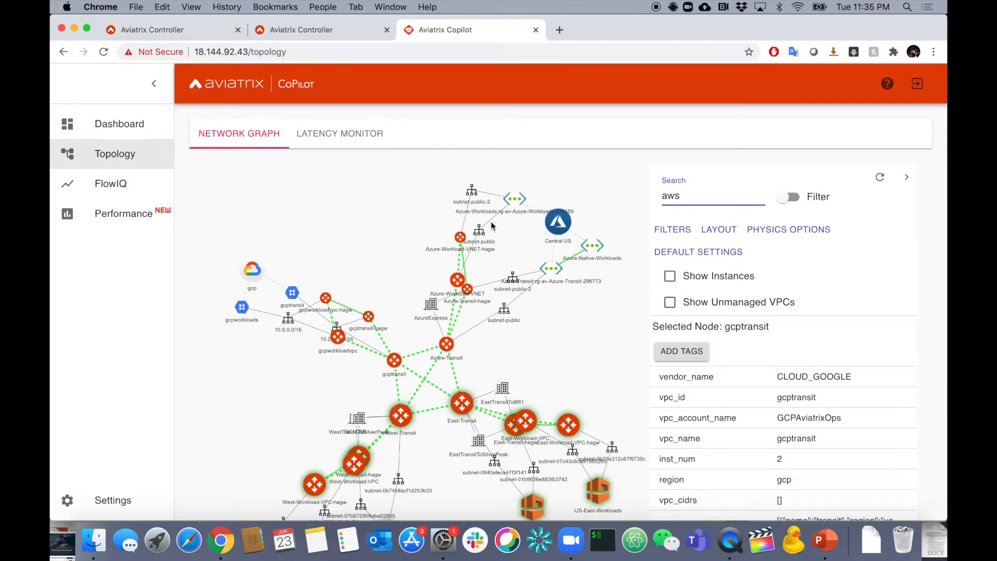
{"action": "key", "text": "BackSpace"}
{"action": "key", "text": "BackSpace"}
{"action": "key", "text": "BackSpace"}
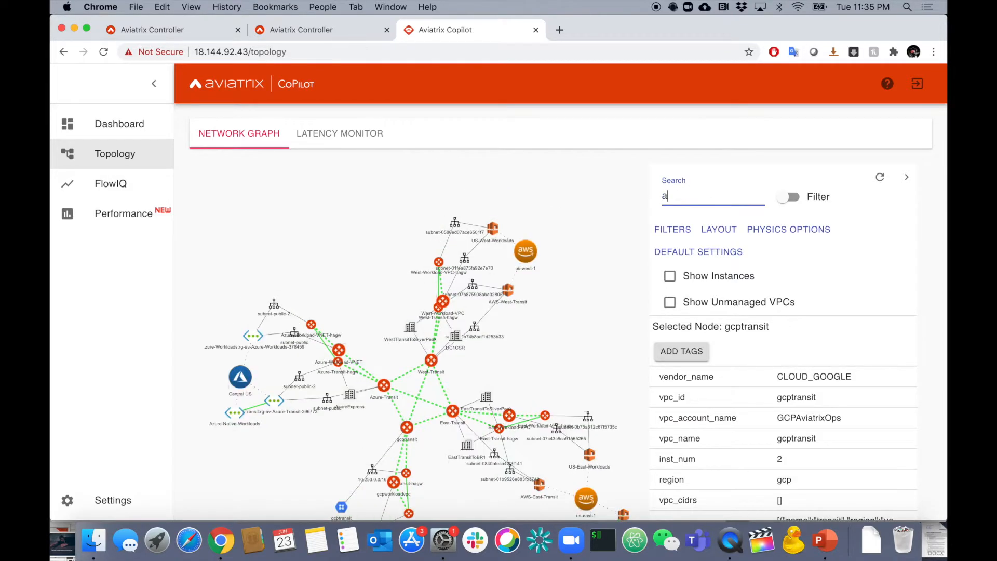
Search the network graph for "azure" to highlight the matching nodes, and empty the search again.
{"action": "type", "text": "azure"}
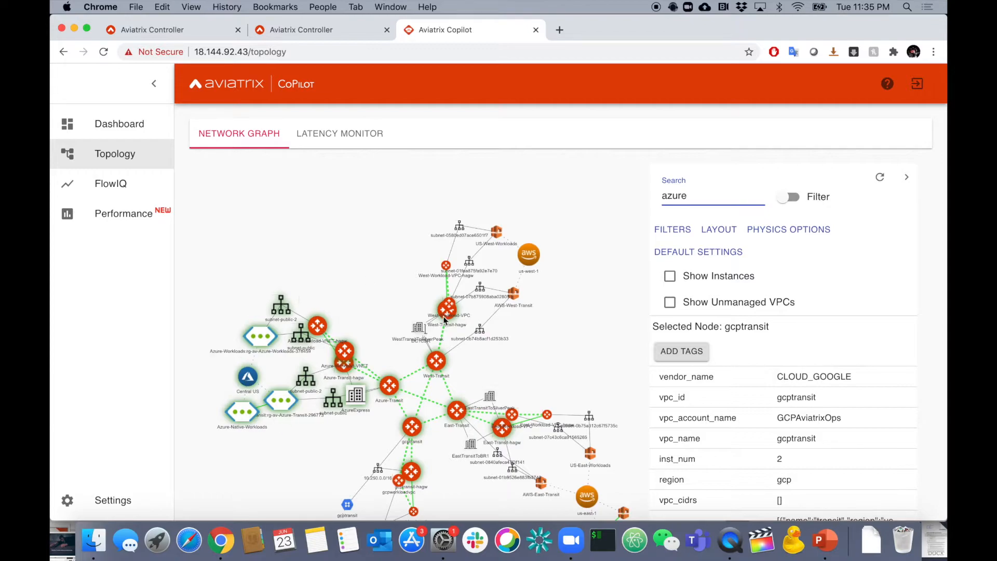
{"action": "double_click", "coordinate": [685, 194]}
{"action": "key", "text": "BackSpace"}
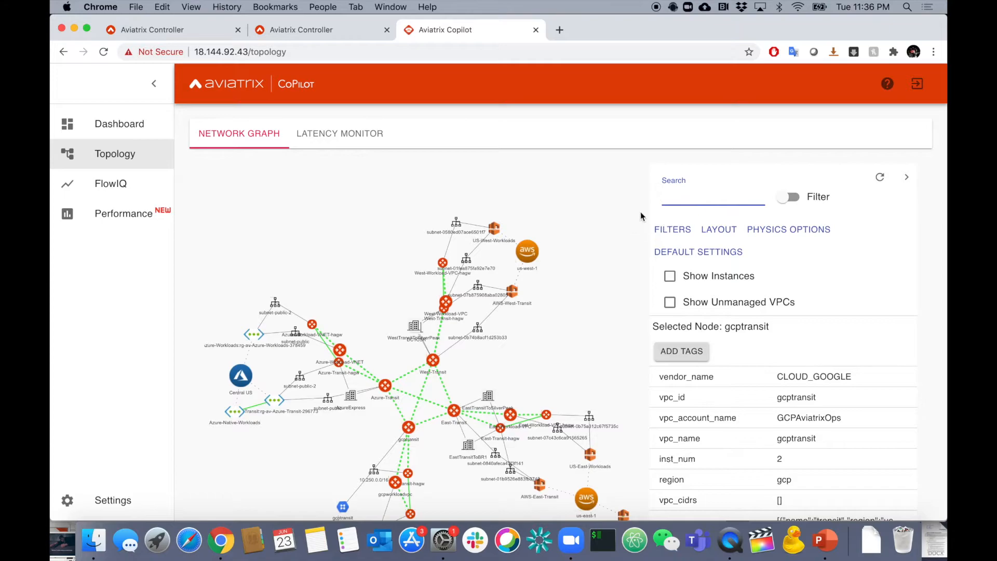
{"action": "left_click", "coordinate": [597, 307]}
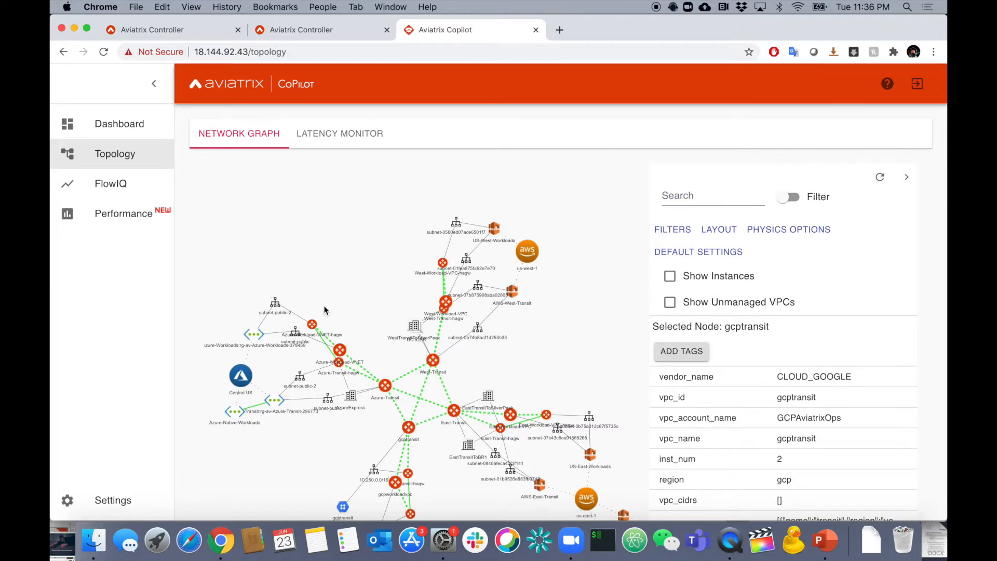
Tag all selected nodes around the Azure-Workload-VNET-hagw gateway with the new tag "Credit".
{"action": "left_click", "coordinate": [314, 325]}
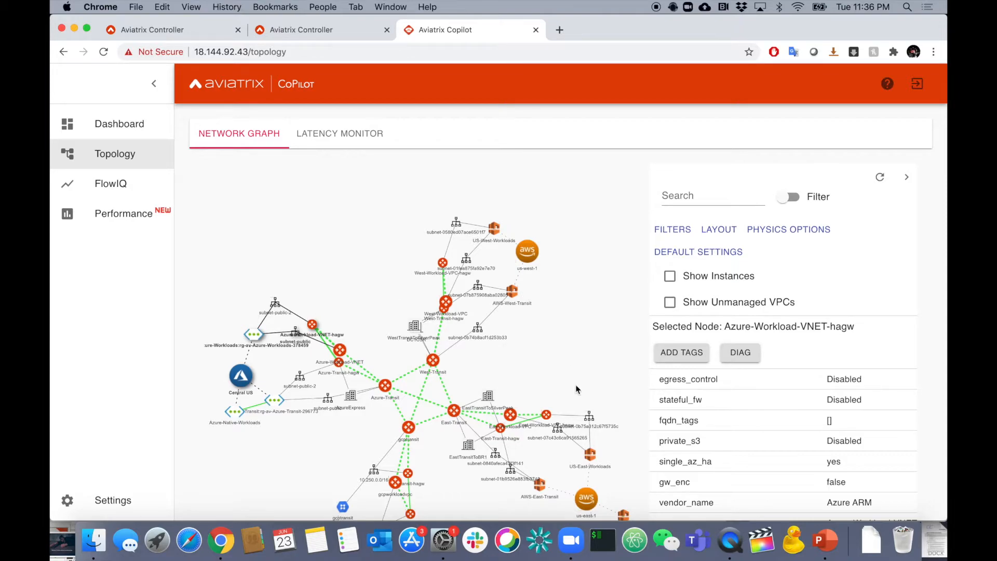
{"action": "left_click", "coordinate": [683, 353]}
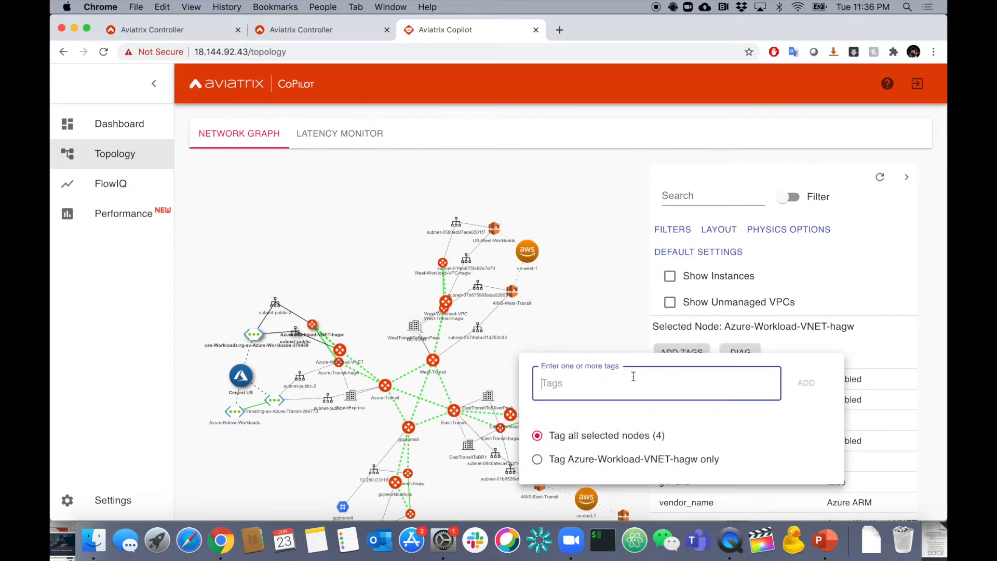
{"action": "type", "text": "Credit"}
{"action": "left_click", "coordinate": [595, 422]}
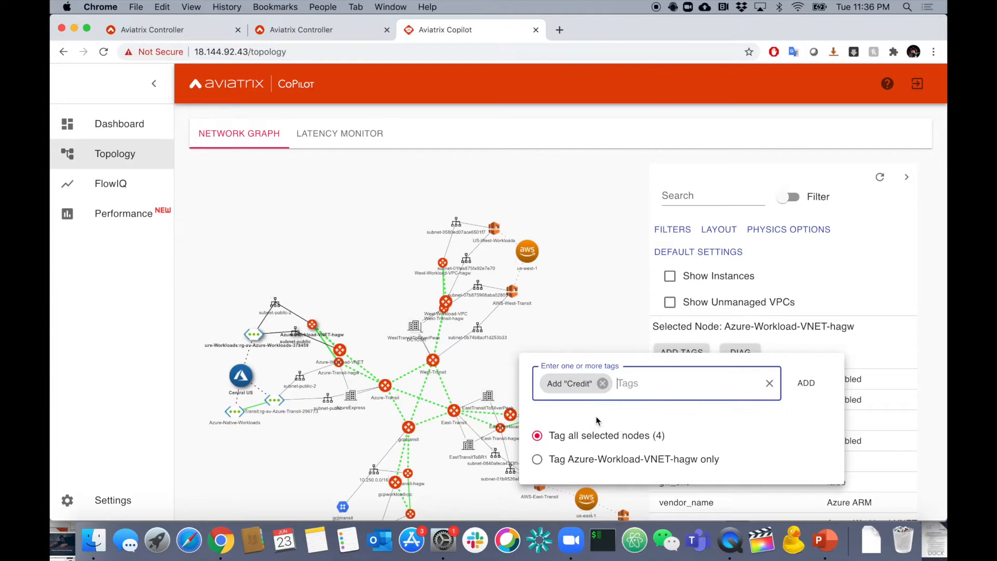
{"action": "left_click", "coordinate": [808, 383]}
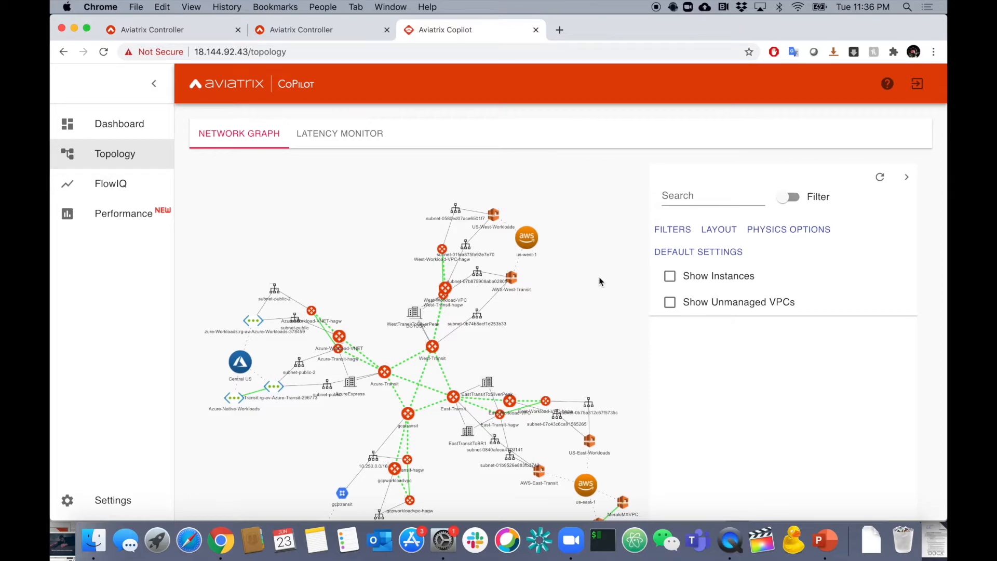
Search the network graph for the "Credit" tag and filter the graph down to the matching nodes.
{"action": "left_click", "coordinate": [687, 199]}
{"action": "type", "text": "Credit"}
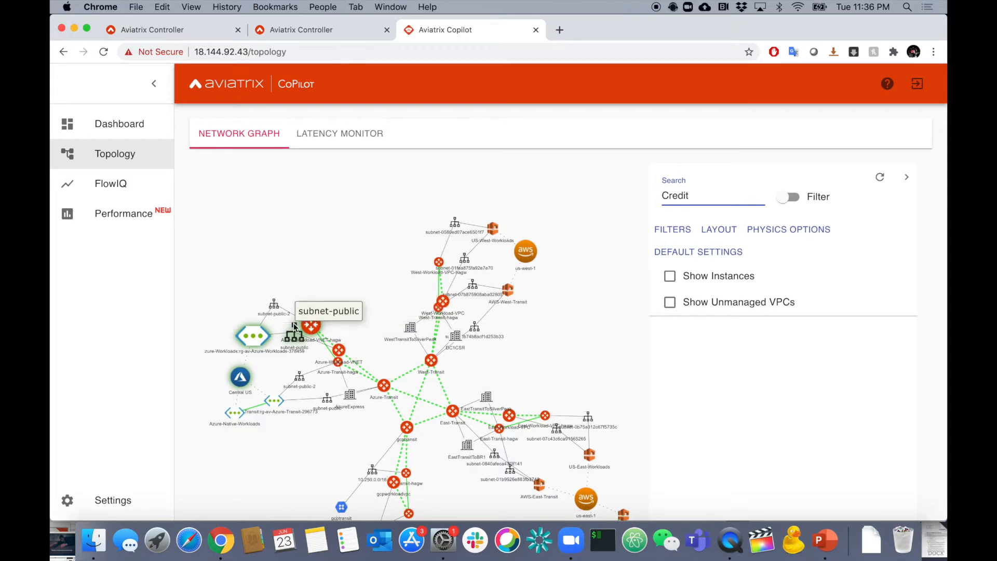
{"action": "scroll", "coordinate": [294, 327], "scroll_direction": "up", "scroll_amount": 5}
{"action": "left_click_drag", "start_coordinate": [341, 295], "coordinate": [469, 283]}
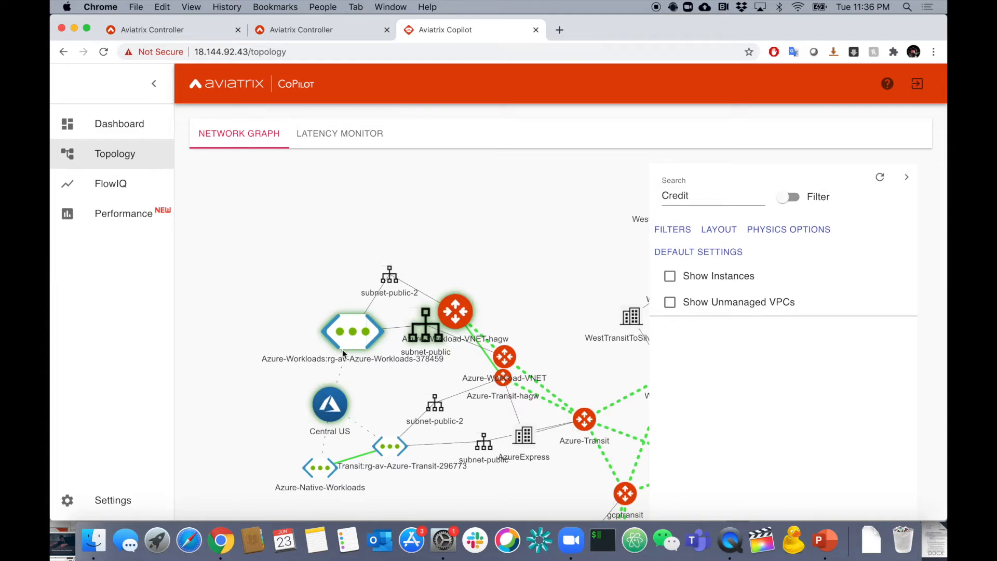
{"action": "left_click_drag", "start_coordinate": [524, 264], "coordinate": [496, 260]}
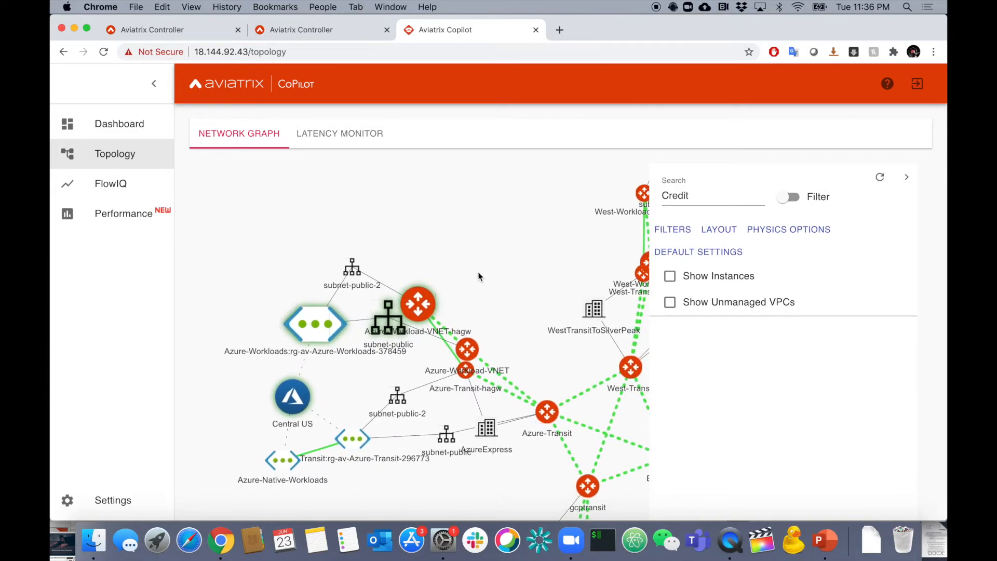
{"action": "left_click", "coordinate": [789, 197]}
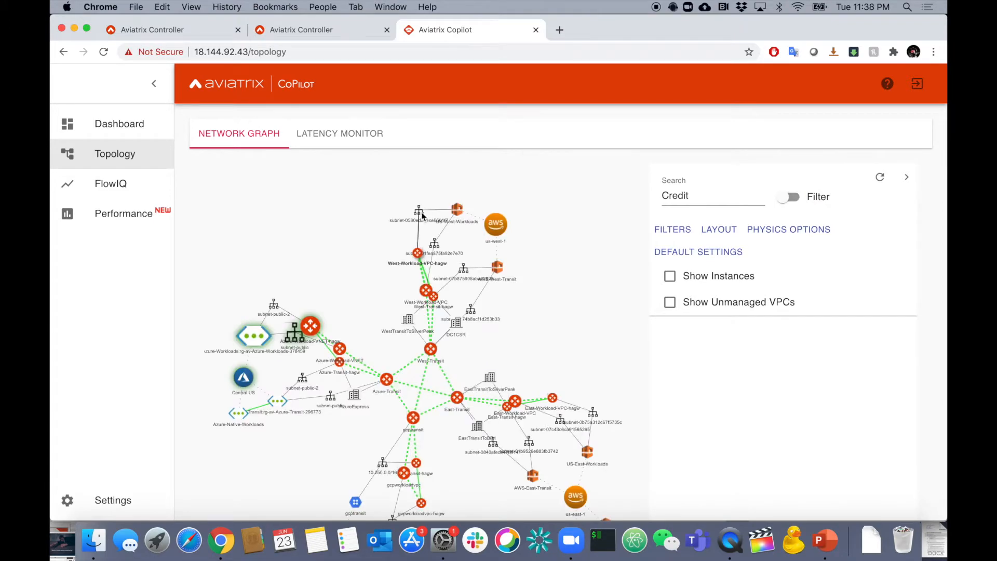
{"action": "left_click_drag", "start_coordinate": [422, 215], "coordinate": [496, 176]}
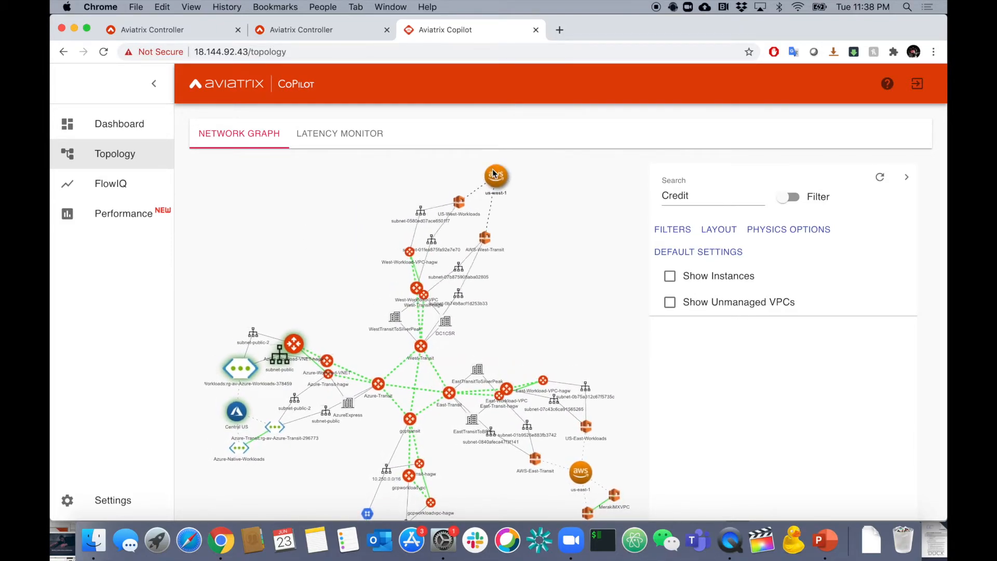
Disable physics for the graph, reposition the us-west-1 workload and gateway nodes by hand, and show the layout save and load options.
{"action": "left_click", "coordinate": [783, 228]}
{"action": "left_click", "coordinate": [750, 100]}
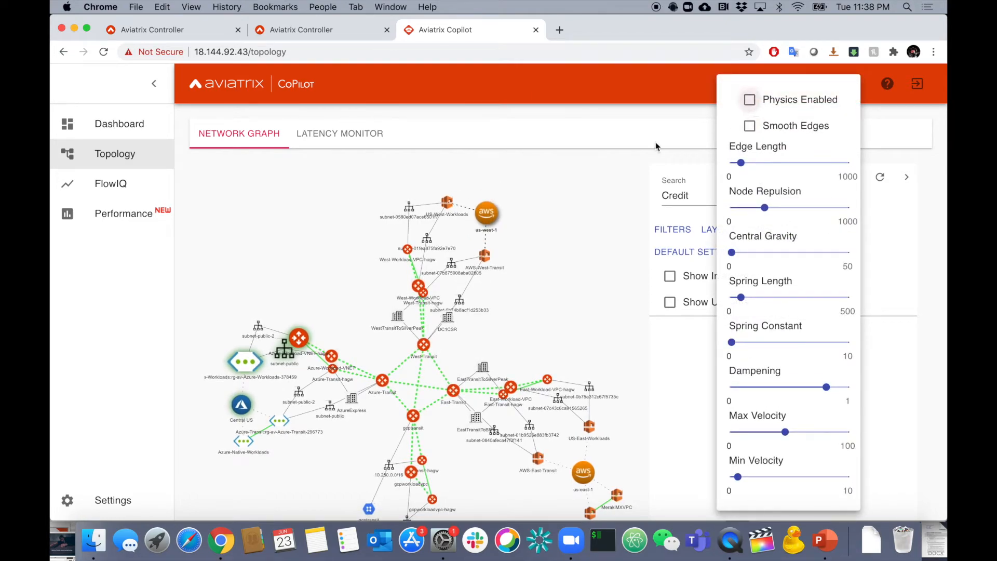
{"action": "left_click", "coordinate": [536, 202]}
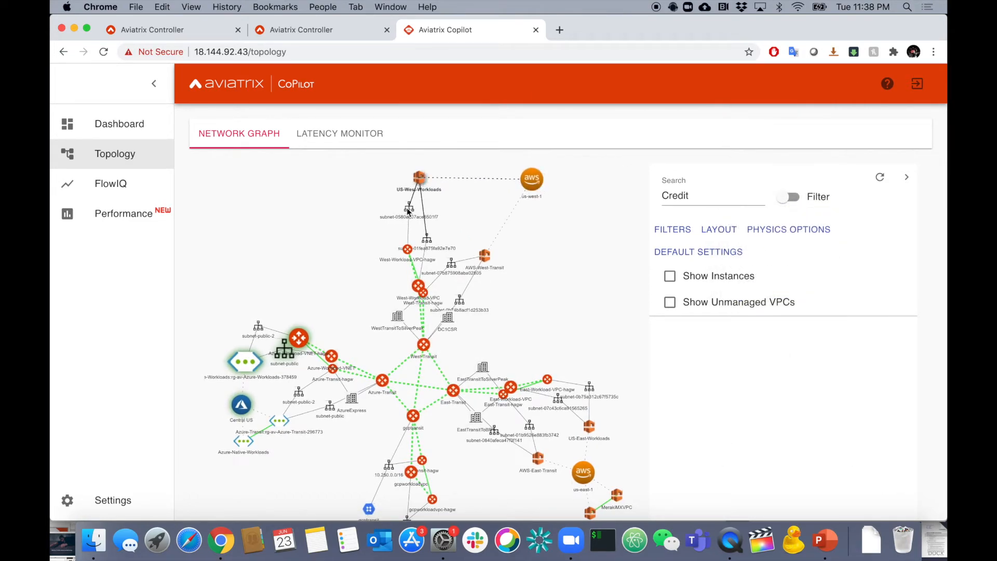
{"action": "left_click_drag", "start_coordinate": [428, 239], "coordinate": [347, 249]}
{"action": "left_click_drag", "start_coordinate": [413, 286], "coordinate": [407, 249]}
{"action": "left_click_drag", "start_coordinate": [425, 292], "coordinate": [362, 289]}
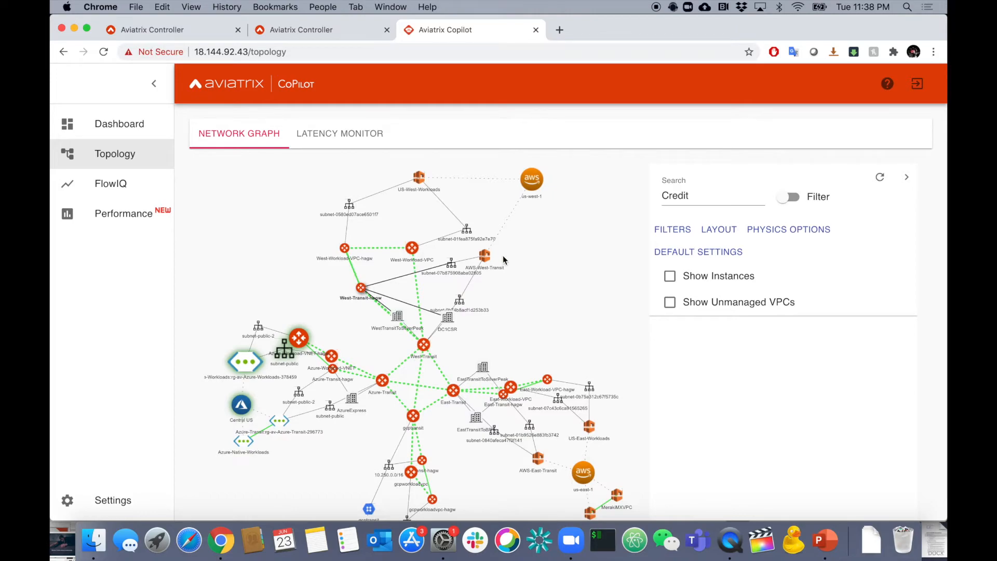
{"action": "left_click", "coordinate": [716, 232]}
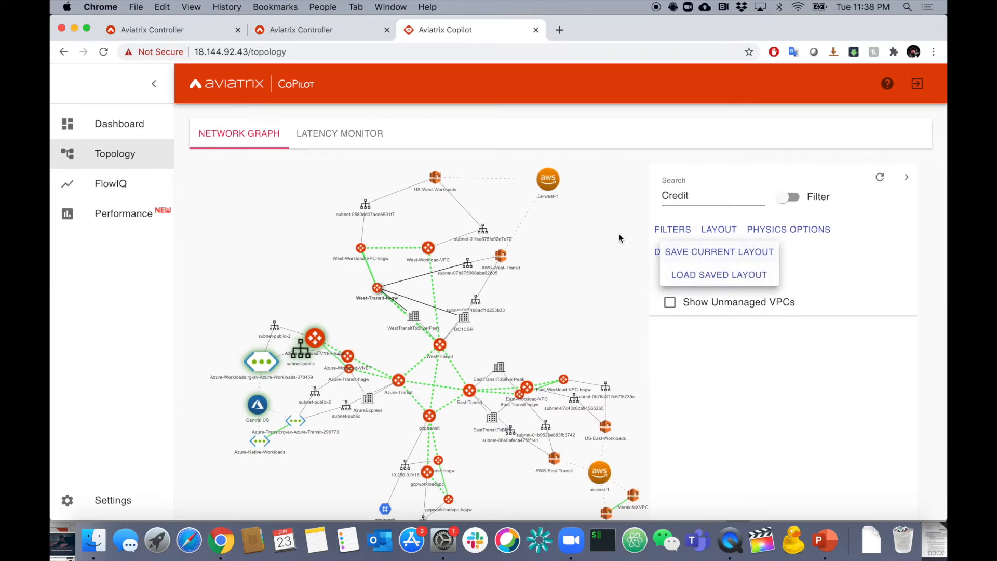
{"action": "left_click", "coordinate": [607, 264]}
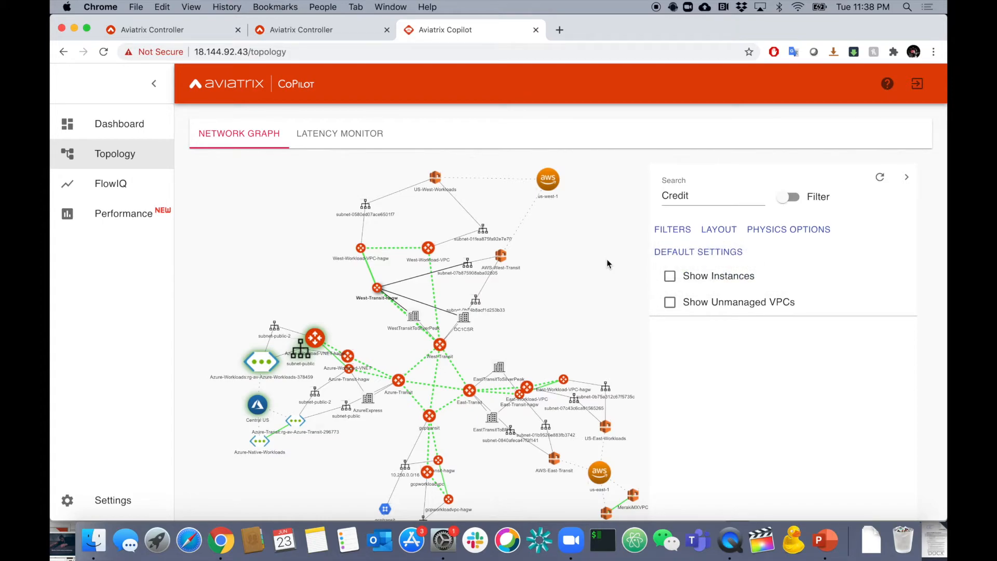
Show instances in the network graph and display the details of the Panorama instance under US-East-Workloads.
{"action": "left_click", "coordinate": [669, 277]}
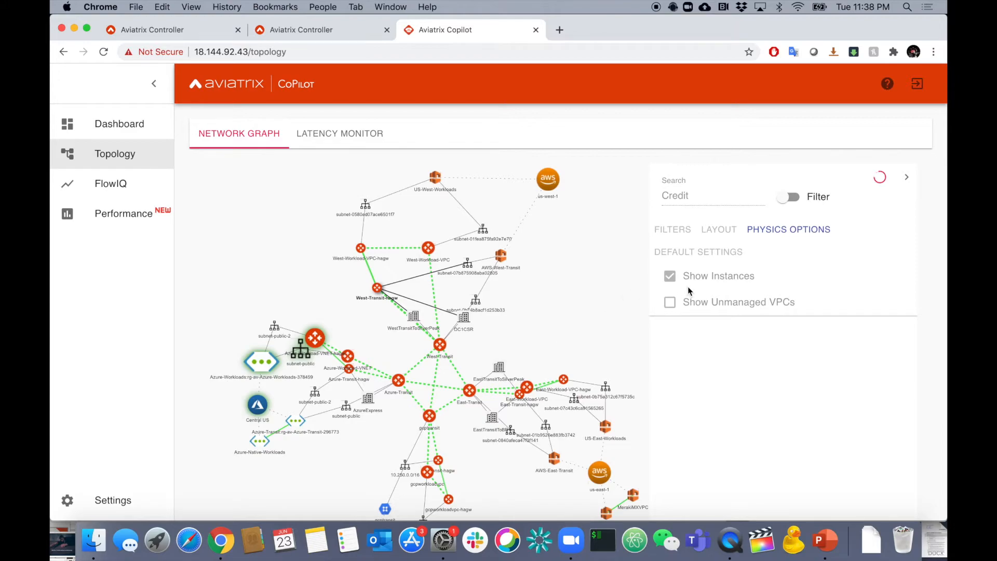
{"action": "scroll", "coordinate": [569, 272], "scroll_direction": "up", "scroll_amount": 5}
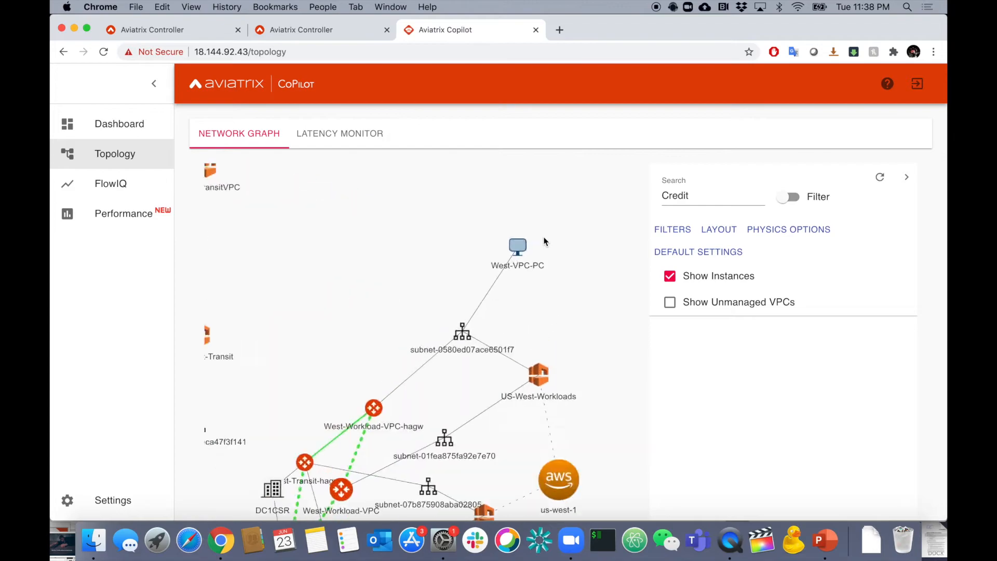
{"action": "scroll", "coordinate": [544, 242], "scroll_direction": "down", "scroll_amount": 5}
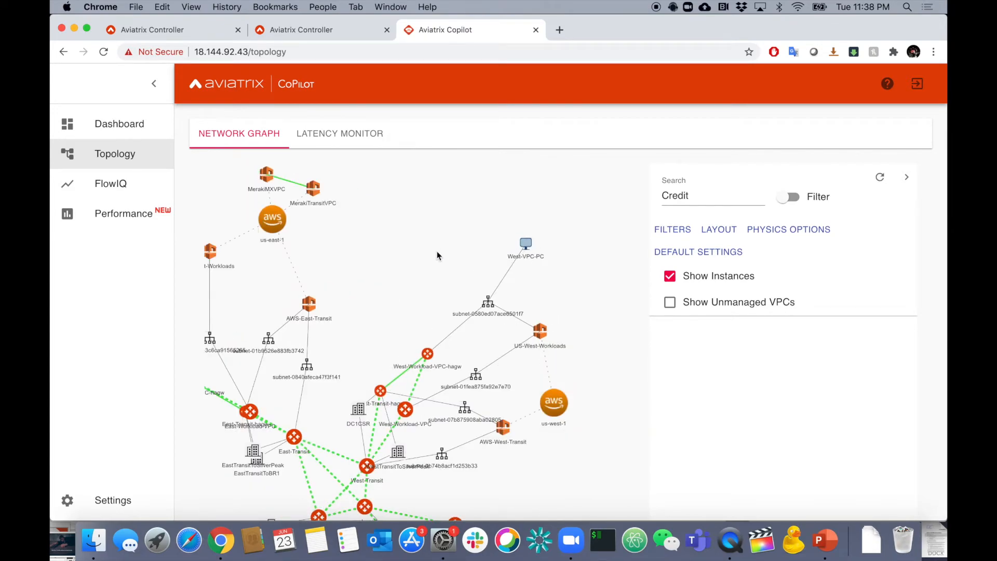
{"action": "scroll", "coordinate": [528, 239], "scroll_direction": "down", "scroll_amount": 3}
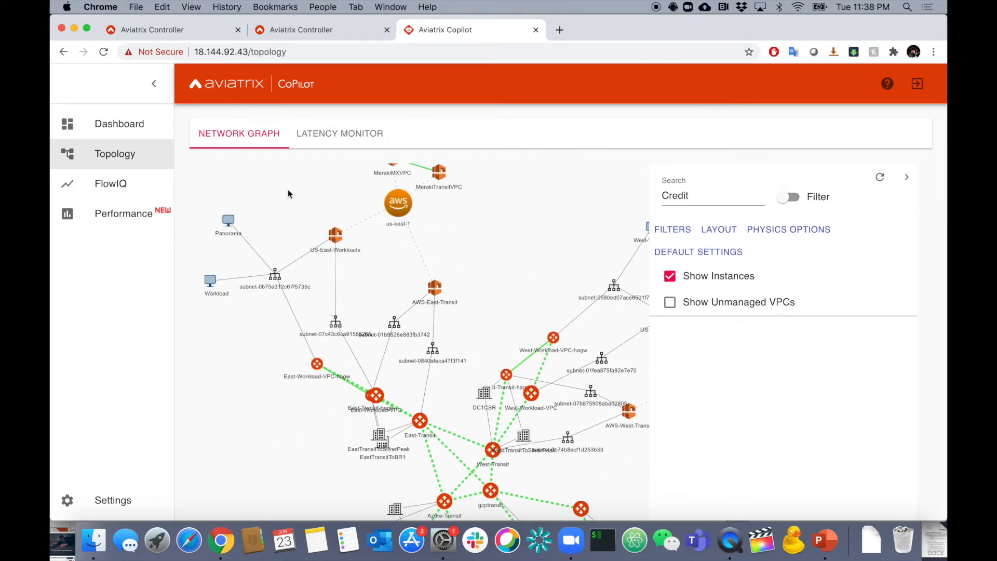
{"action": "scroll", "coordinate": [276, 207], "scroll_direction": "up", "scroll_amount": 3}
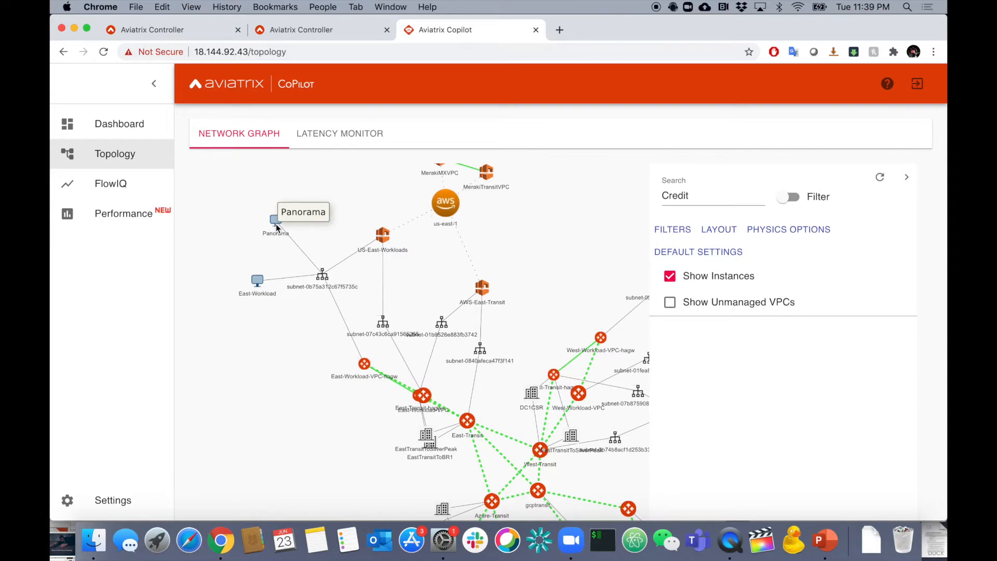
{"action": "left_click_drag", "start_coordinate": [552, 257], "coordinate": [503, 255]}
{"action": "left_click", "coordinate": [225, 219]}
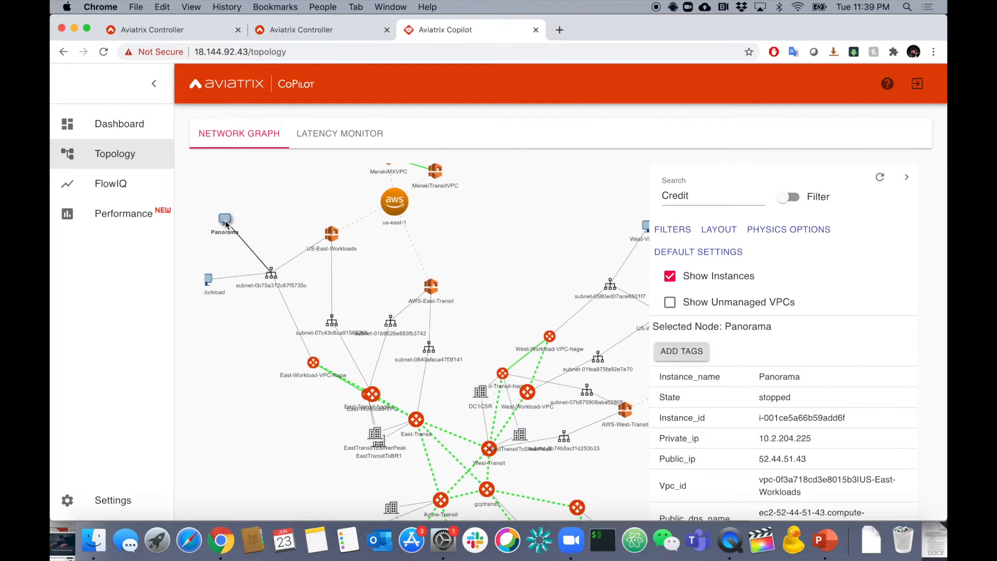
{"action": "left_click", "coordinate": [512, 241]}
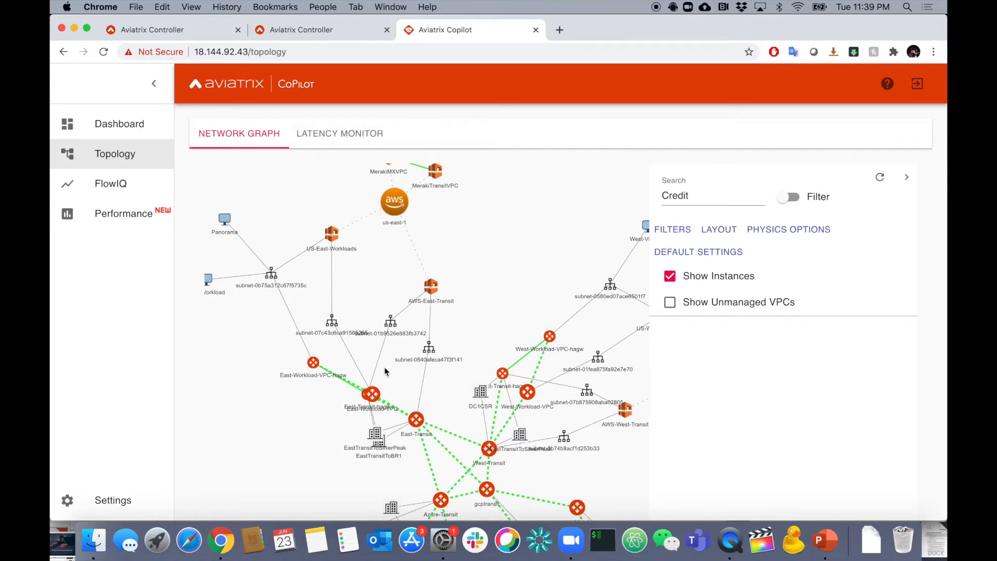
Open the gateway diagnostics for East-Workload-VPC-hagw, check the details of West-Workload-VPC-hagw, and reopen the East-Workload-VPC-hagw diagnostics.
{"action": "left_click", "coordinate": [314, 362]}
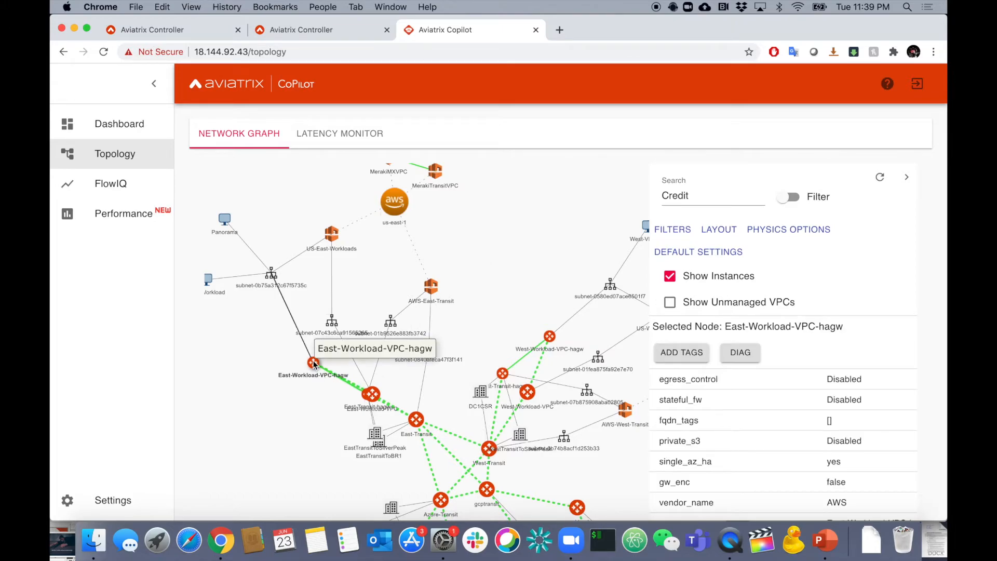
{"action": "left_click", "coordinate": [745, 357]}
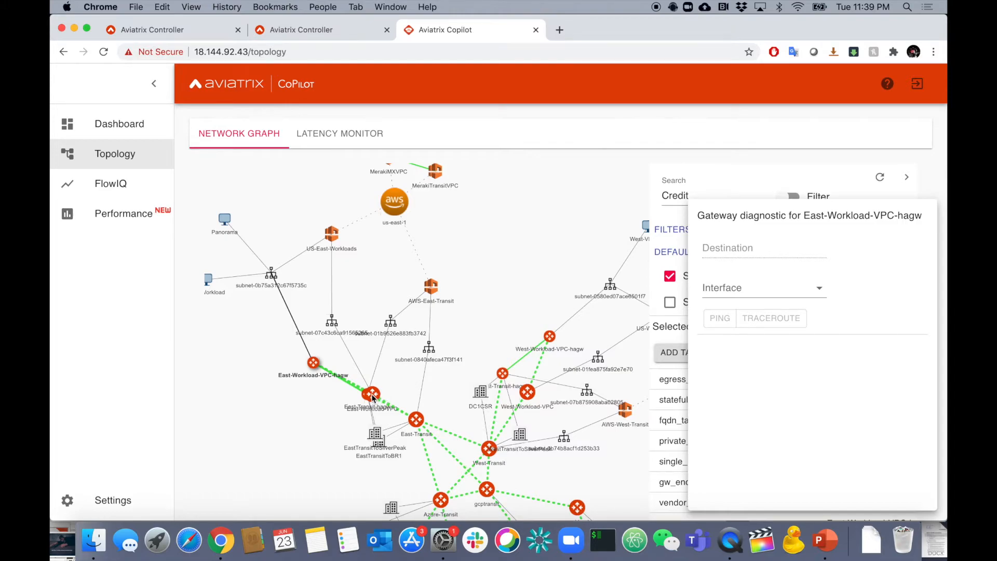
{"action": "left_click", "coordinate": [317, 367]}
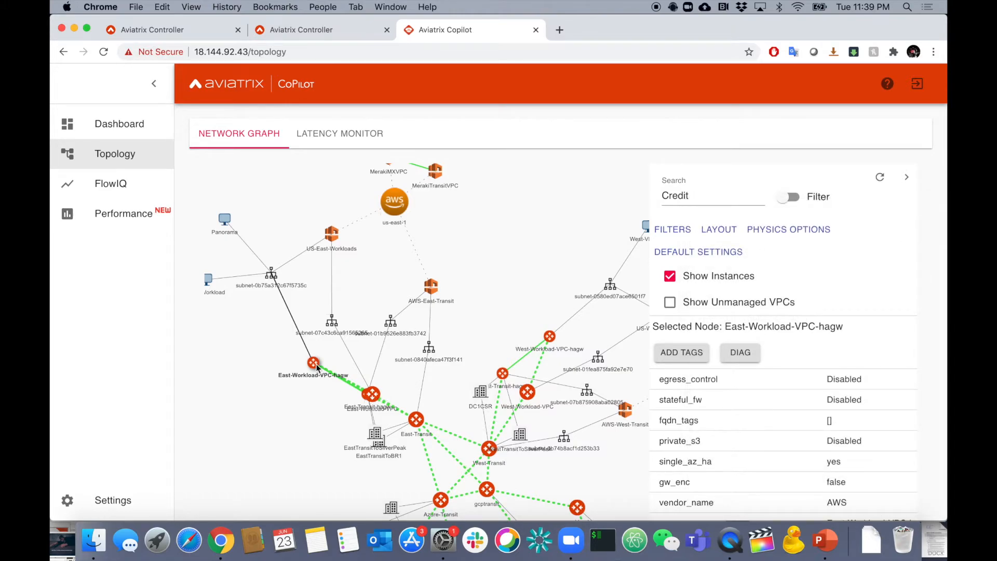
{"action": "left_click", "coordinate": [552, 338]}
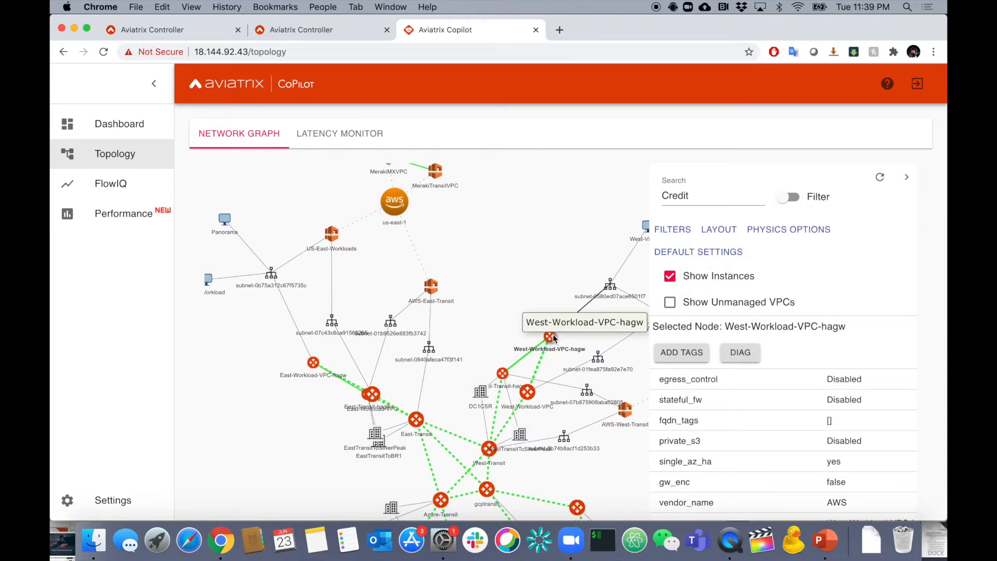
{"action": "left_click", "coordinate": [313, 363]}
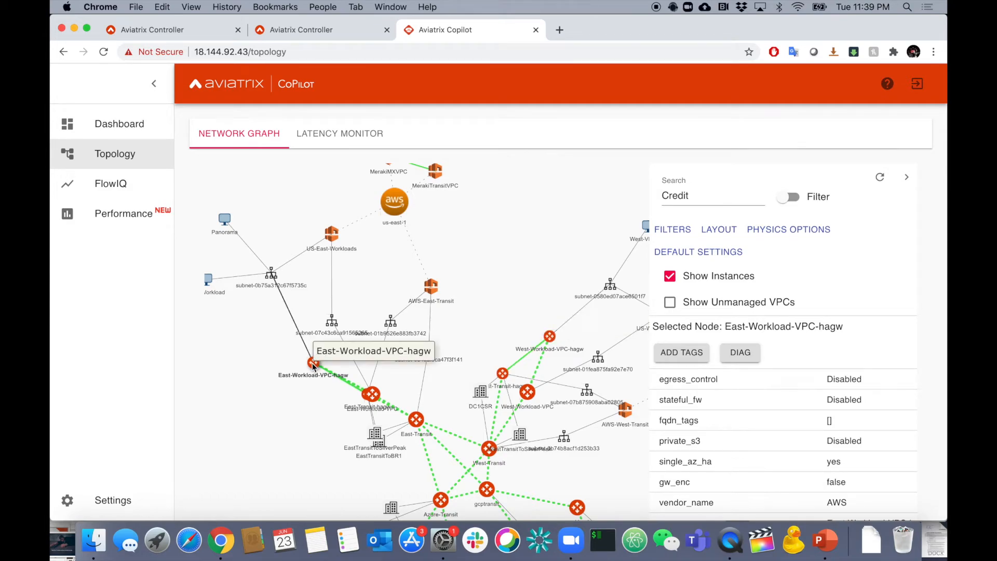
{"action": "left_click", "coordinate": [740, 353]}
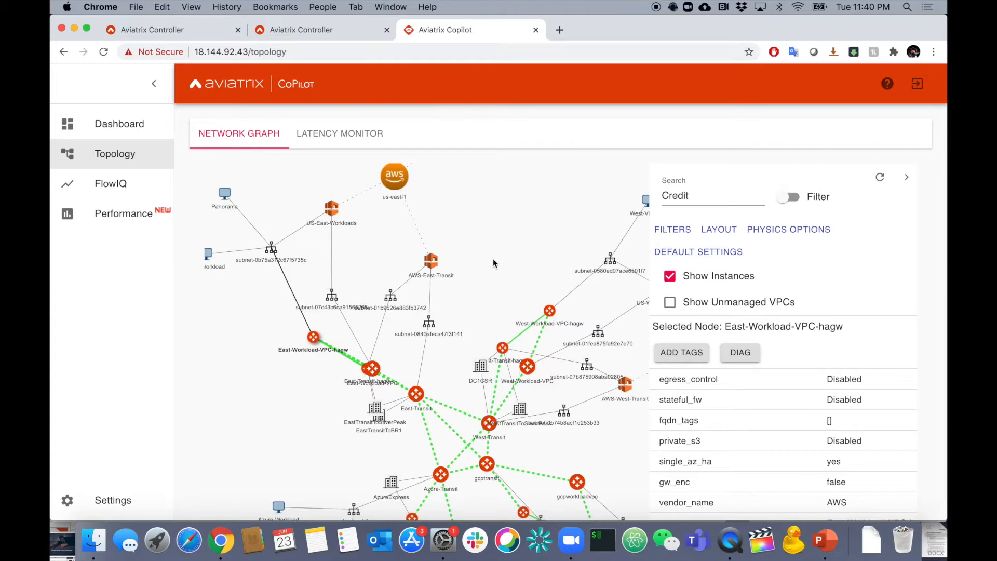
Start latency monitors on the East-Transit–gcptransit, West-Workload-VPC–West-Workload-VPC-hagw and gcptransit–gcpworkloadvpc links, and open the latency monitor view.
{"action": "left_click", "coordinate": [454, 411]}
{"action": "left_click", "coordinate": [448, 422]}
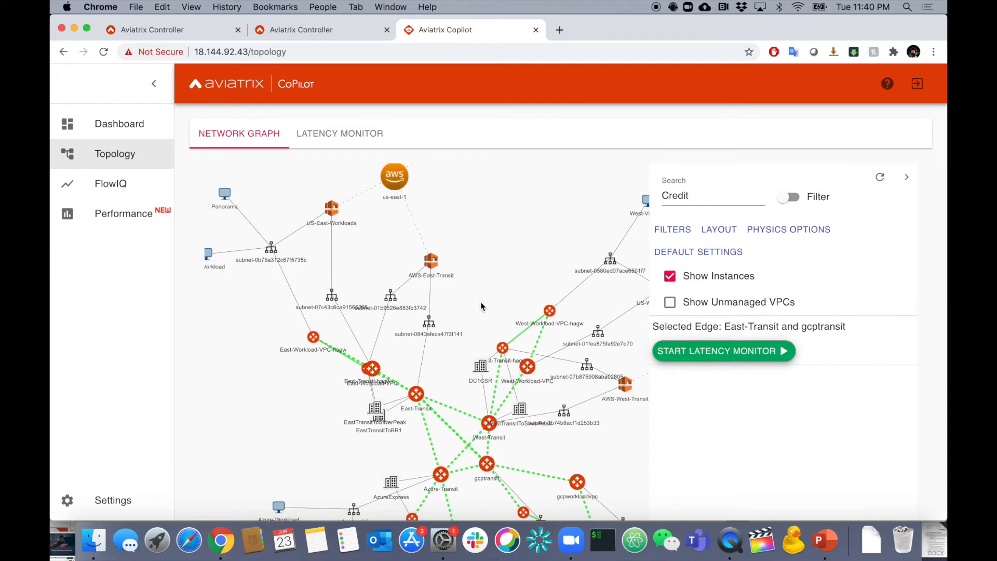
{"action": "left_click", "coordinate": [725, 354]}
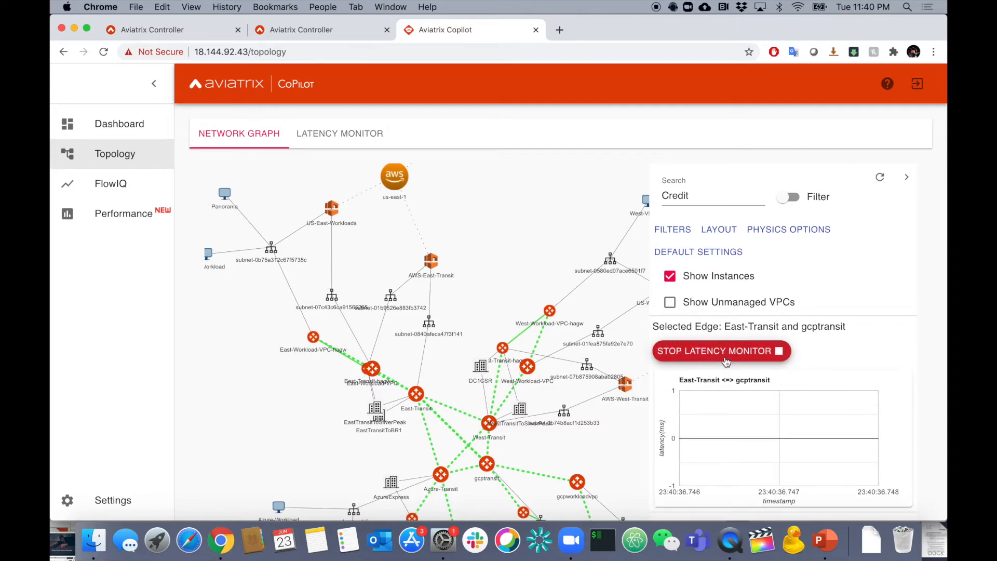
{"action": "left_click", "coordinate": [544, 338]}
{"action": "left_click", "coordinate": [711, 364]}
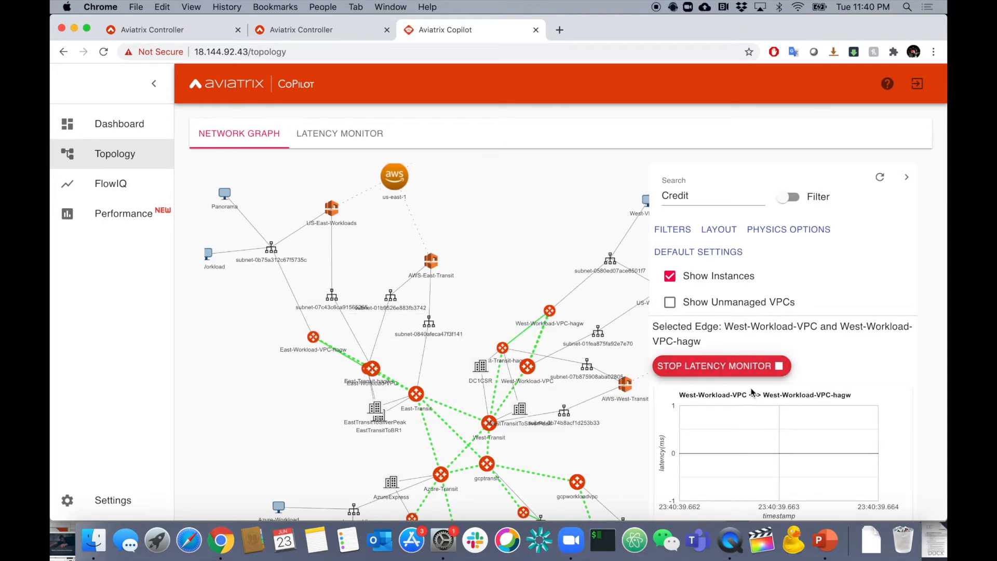
{"action": "left_click", "coordinate": [516, 470]}
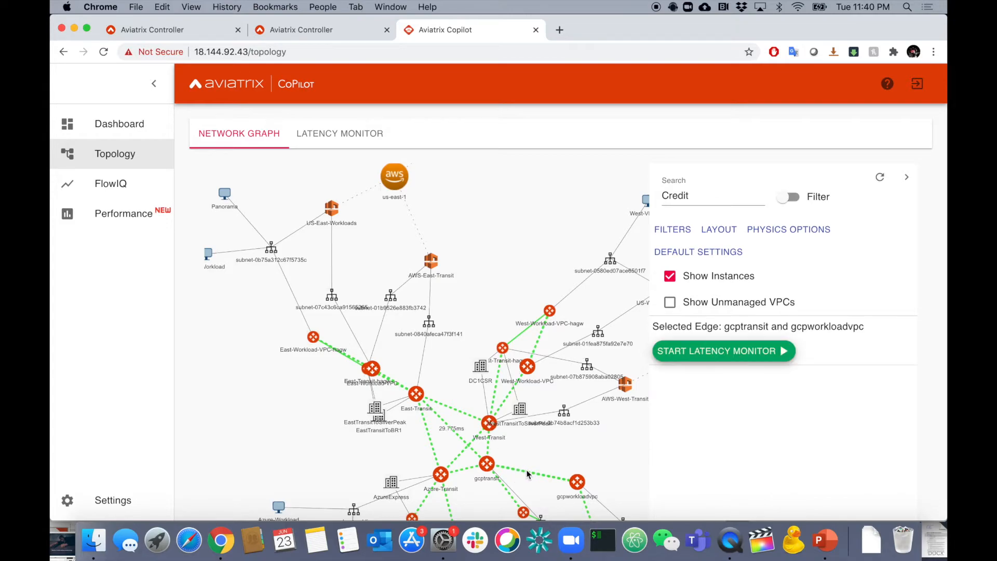
{"action": "left_click", "coordinate": [704, 353]}
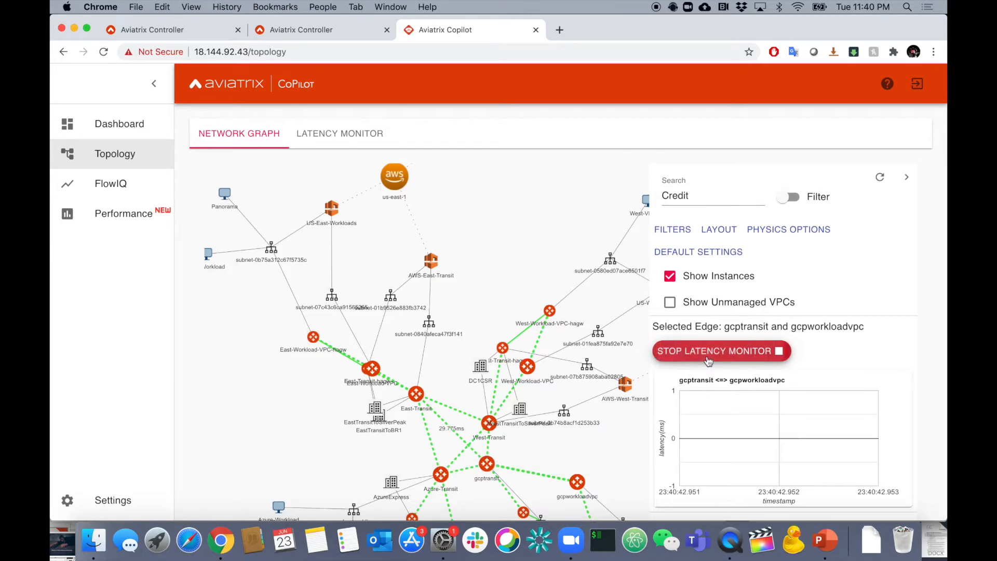
{"action": "left_click", "coordinate": [336, 134]}
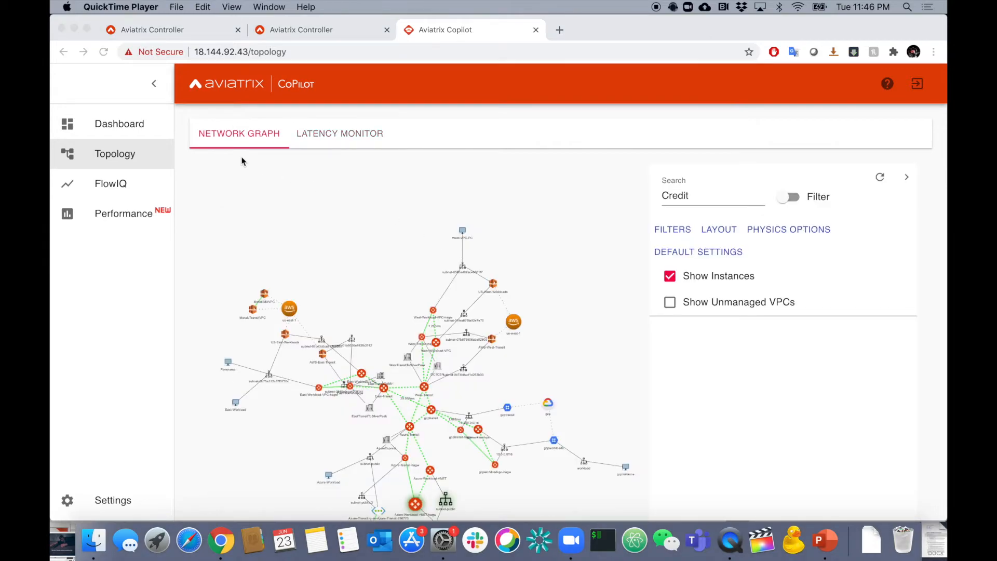
Open the FlowIQ overview and look through its source IP, destination IP and destination port traffic charts.
{"action": "left_click", "coordinate": [136, 183]}
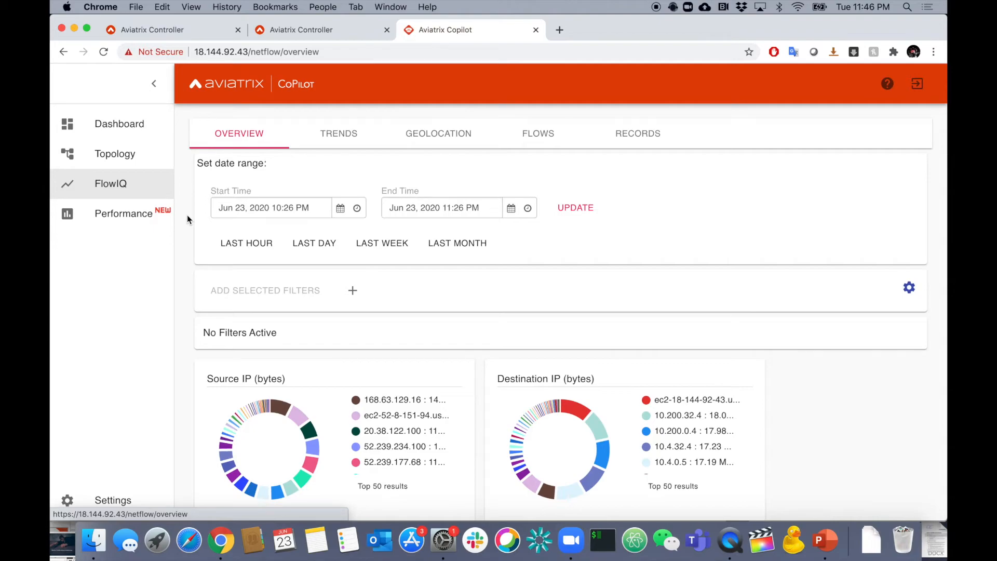
{"action": "scroll", "coordinate": [187, 214], "scroll_direction": "down", "scroll_amount": 3}
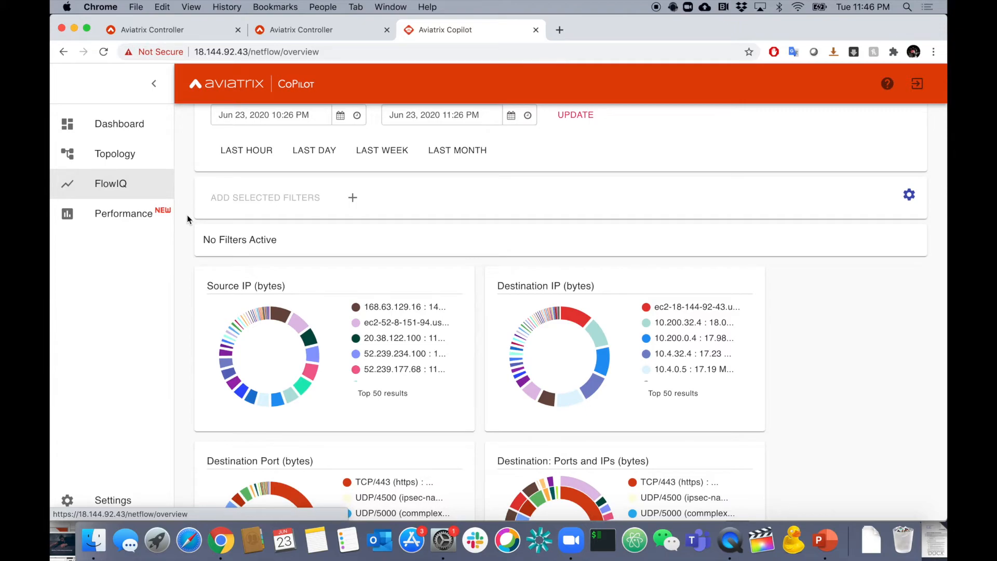
Examine the FlowIQ overview charts for ports, IP version and protocols, types of service, autonomous systems and TCP flags.
{"action": "scroll", "coordinate": [187, 214], "scroll_direction": "down", "scroll_amount": 2}
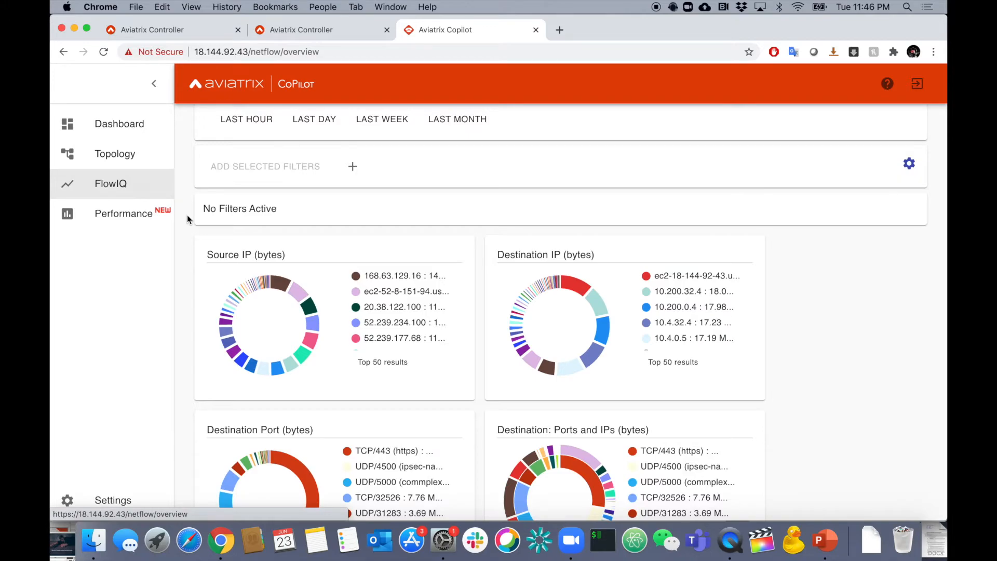
{"action": "scroll", "coordinate": [187, 215], "scroll_direction": "down", "scroll_amount": 2}
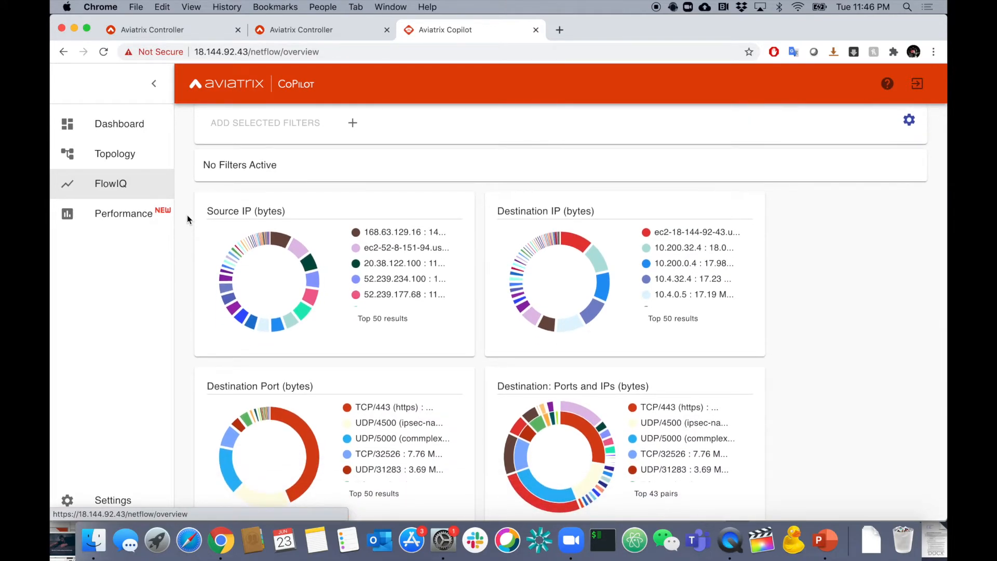
{"action": "scroll", "coordinate": [187, 220], "scroll_direction": "down", "scroll_amount": 2}
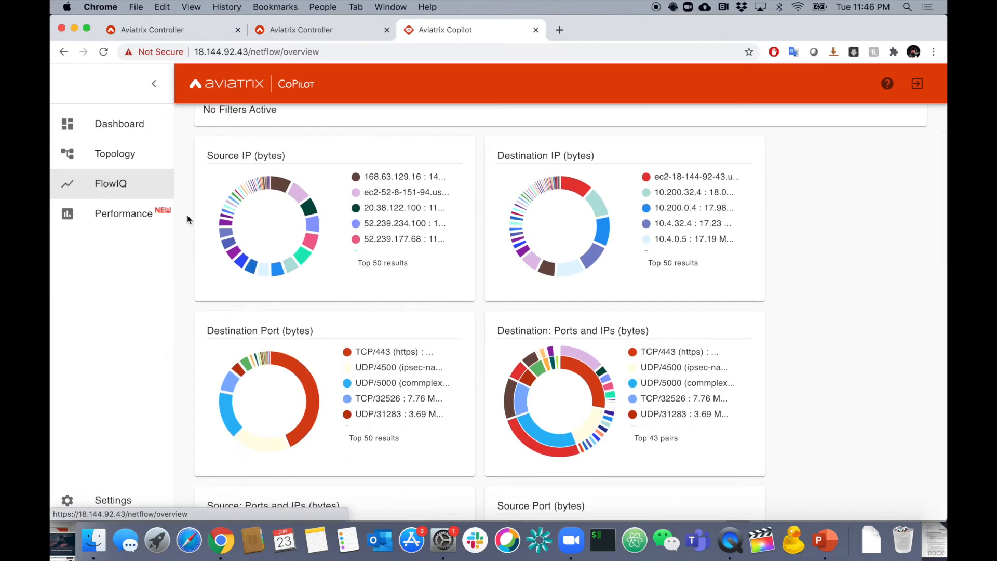
{"action": "scroll", "coordinate": [188, 219], "scroll_direction": "down", "scroll_amount": 10}
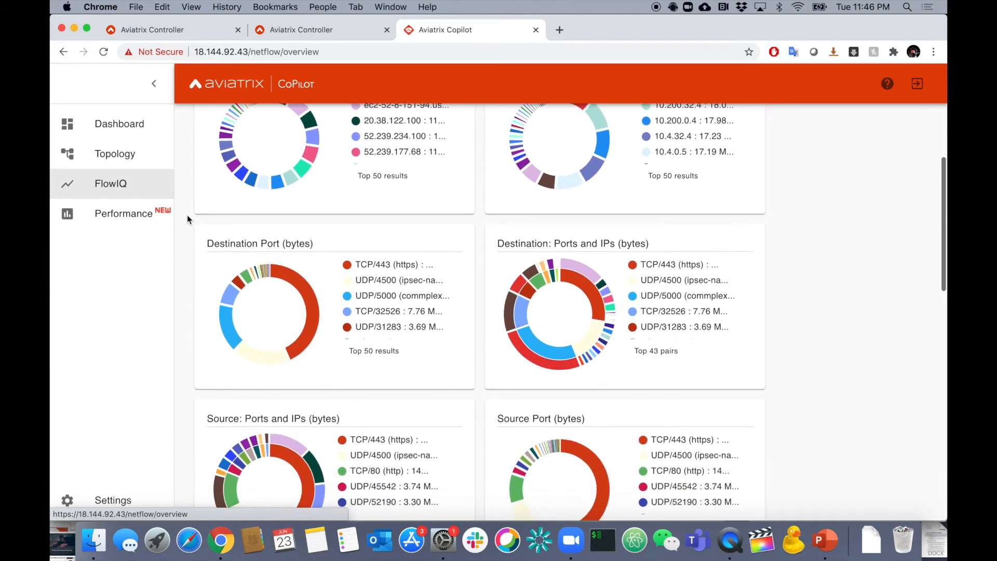
{"action": "scroll", "coordinate": [187, 219], "scroll_direction": "down", "scroll_amount": 6}
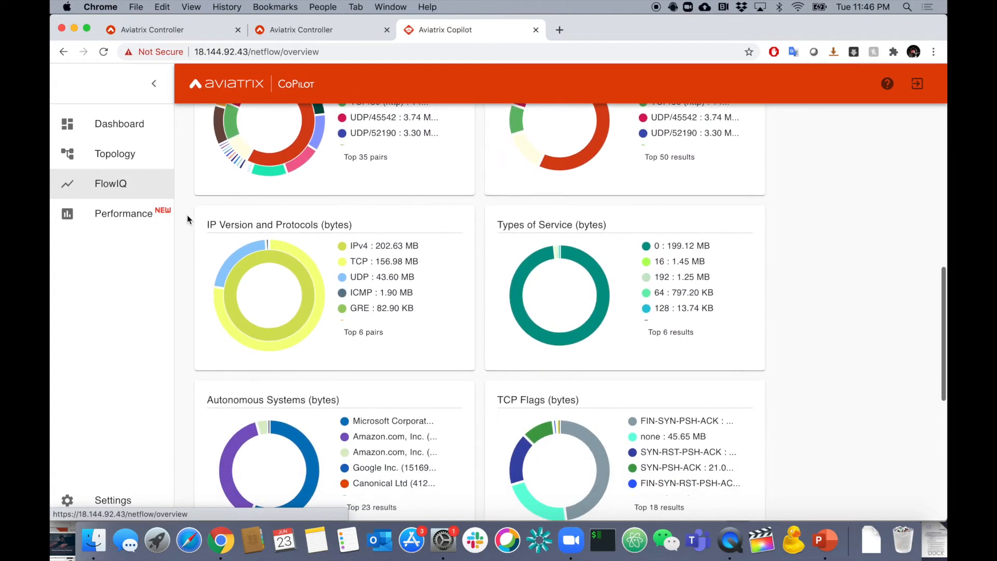
{"action": "scroll", "coordinate": [187, 219], "scroll_direction": "down", "scroll_amount": 3}
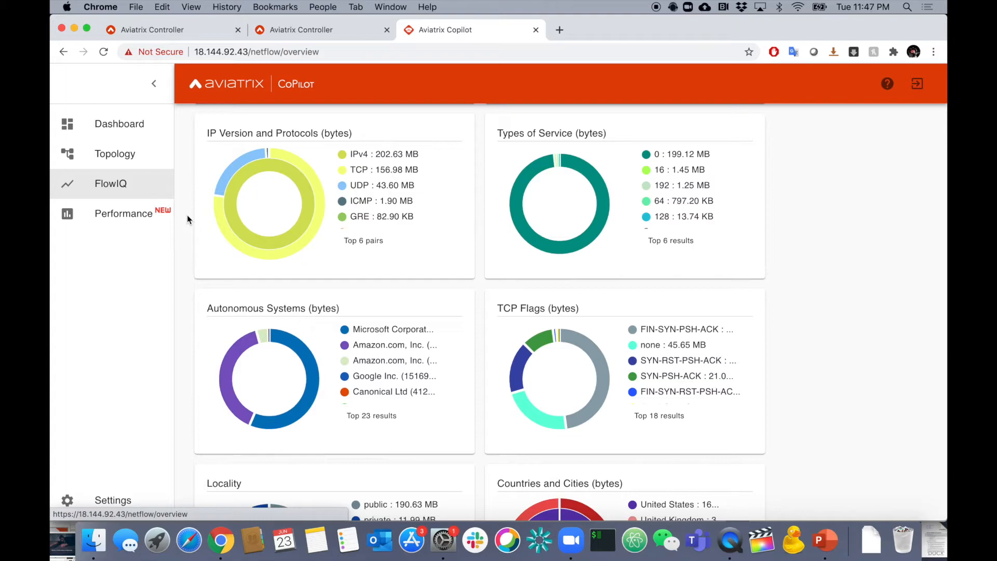
{"action": "scroll", "coordinate": [196, 268], "scroll_direction": "up", "scroll_amount": 18}
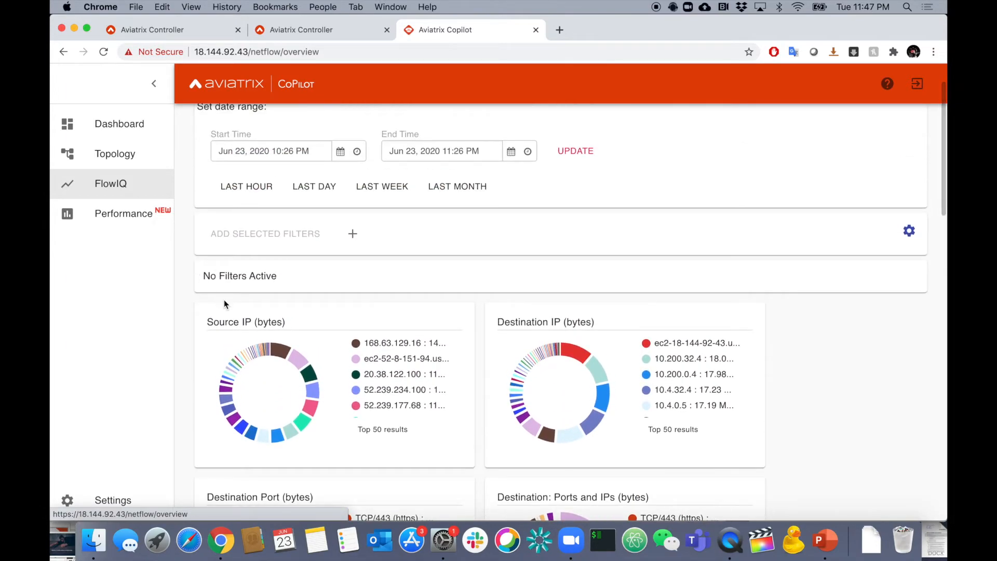
{"action": "scroll", "coordinate": [224, 301], "scroll_direction": "up", "scroll_amount": 2}
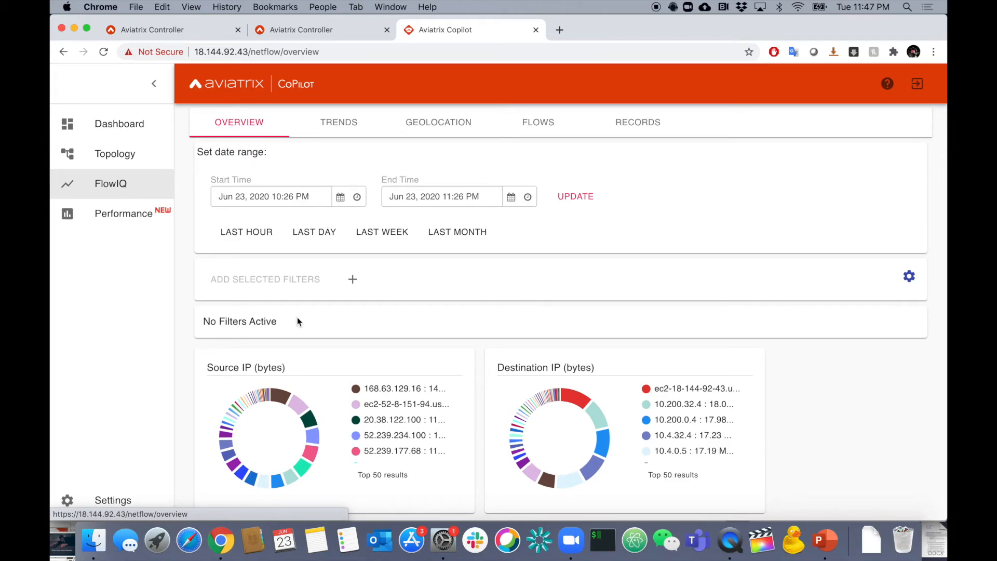
Filter the FlowIQ overview by source IP 168.63.129.16 and examine its destination IP and port charts.
{"action": "left_click", "coordinate": [394, 390]}
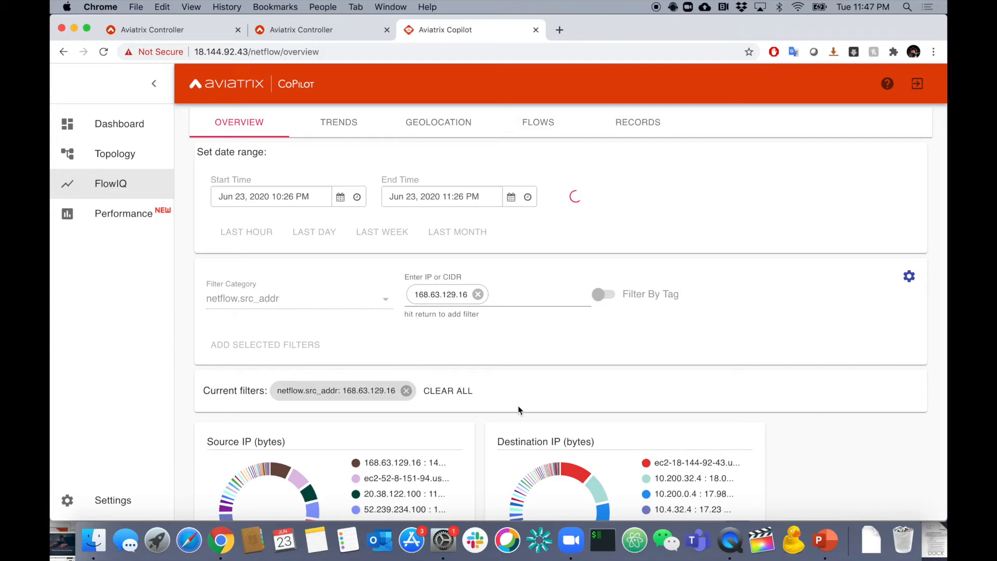
{"action": "scroll", "coordinate": [803, 463], "scroll_direction": "down", "scroll_amount": 1}
{"action": "scroll", "coordinate": [803, 462], "scroll_direction": "down", "scroll_amount": 4}
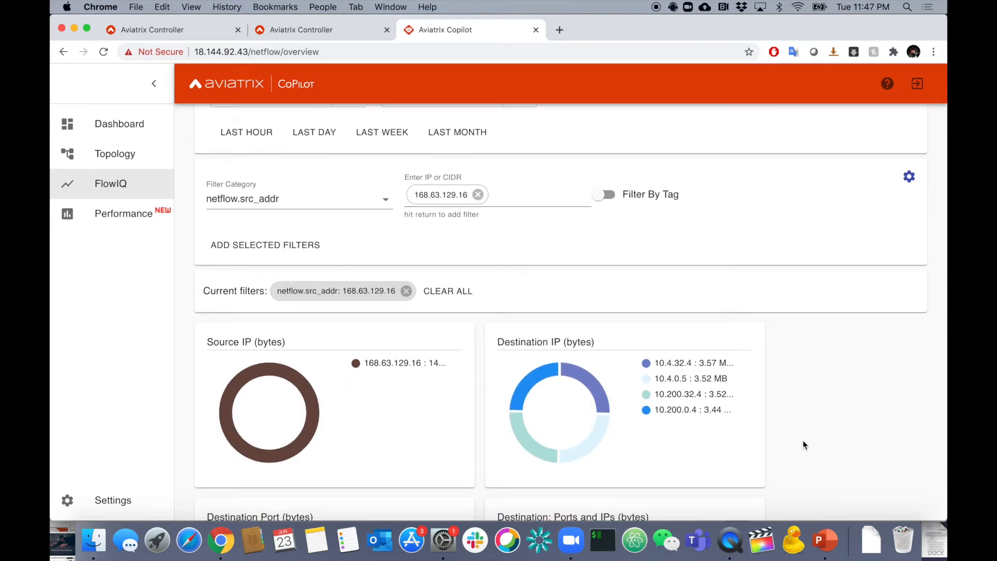
{"action": "scroll", "coordinate": [768, 393], "scroll_direction": "down", "scroll_amount": 2}
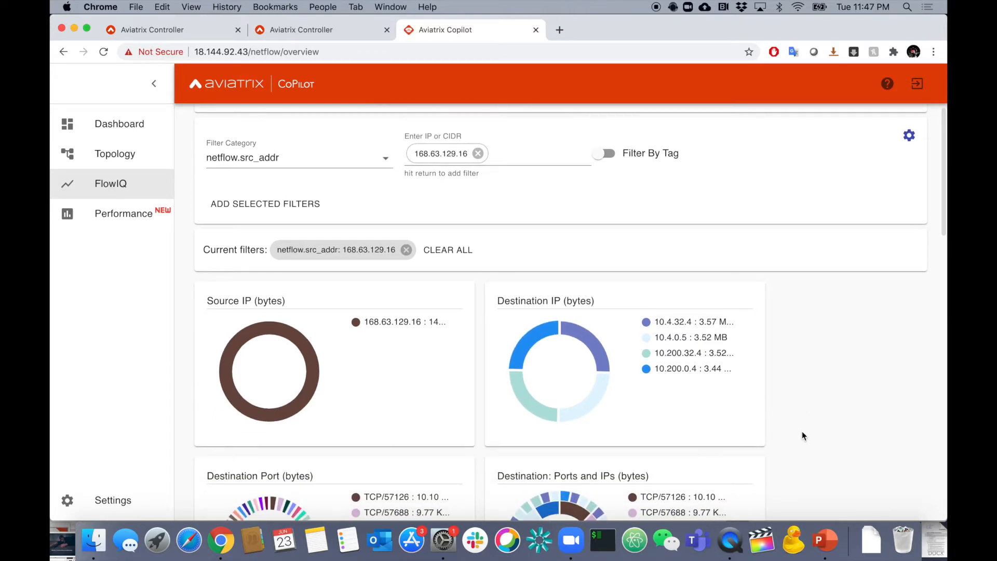
{"action": "scroll", "coordinate": [802, 431], "scroll_direction": "down", "scroll_amount": 5}
{"action": "scroll", "coordinate": [783, 474], "scroll_direction": "down", "scroll_amount": 2}
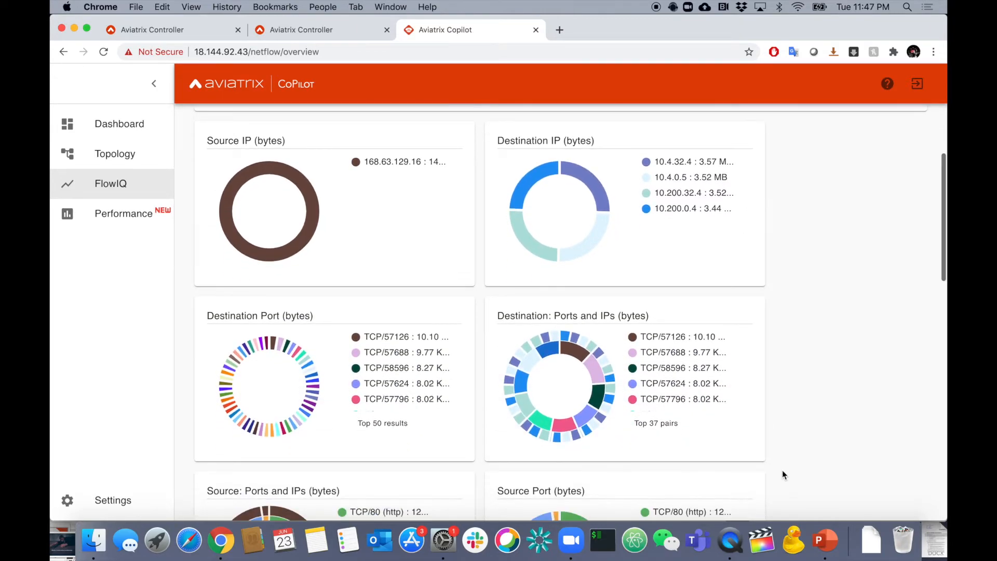
{"action": "scroll", "coordinate": [783, 474], "scroll_direction": "down", "scroll_amount": 6}
{"action": "scroll", "coordinate": [782, 469], "scroll_direction": "up", "scroll_amount": 10}
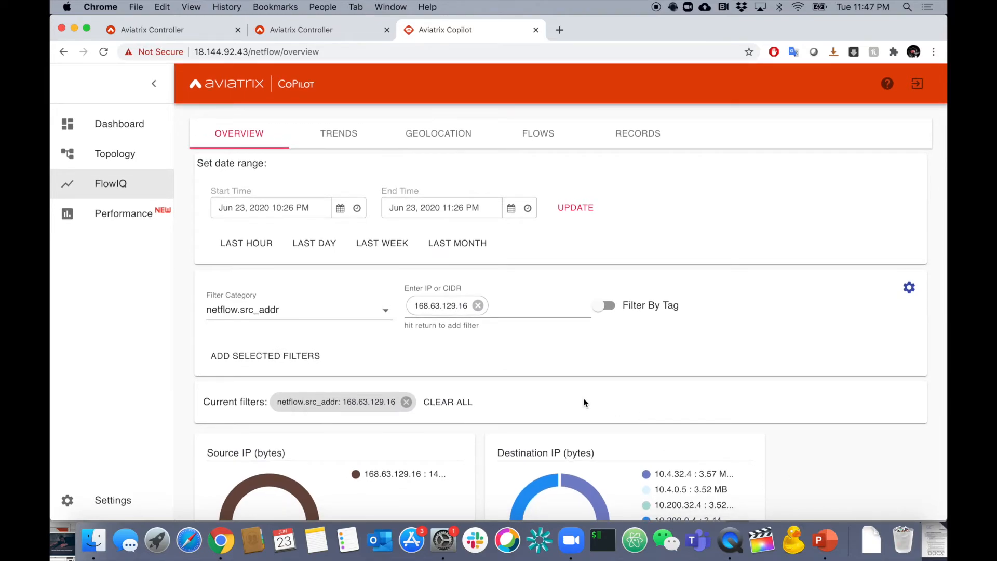
Replace the IP in the netflow.src_addr filter entry with the Credit tag, and remove the active 168.63.129.16 filter.
{"action": "left_click", "coordinate": [477, 305]}
{"action": "left_click", "coordinate": [597, 311]}
{"action": "left_click", "coordinate": [534, 294]}
{"action": "left_click", "coordinate": [469, 322]}
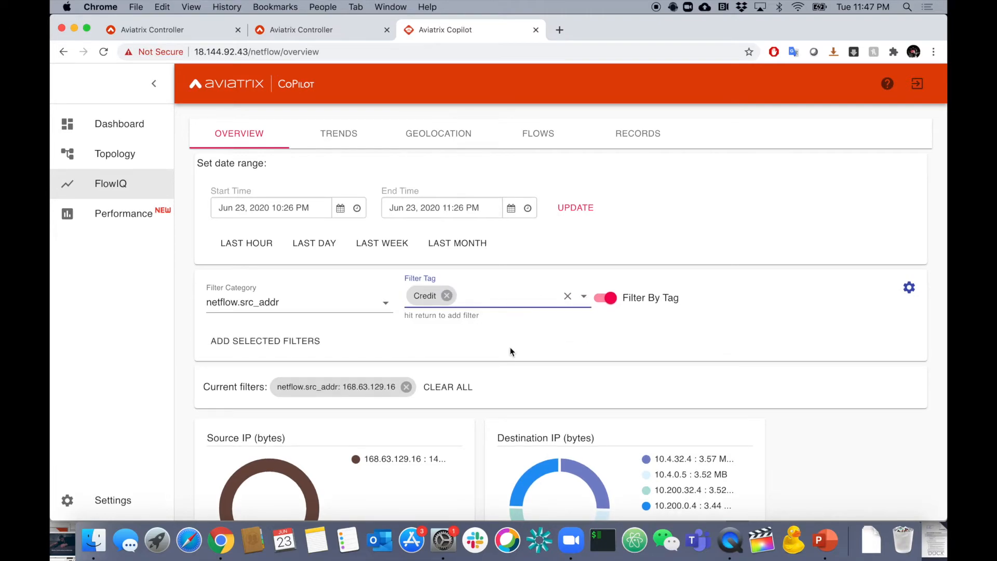
{"action": "left_click", "coordinate": [407, 387]}
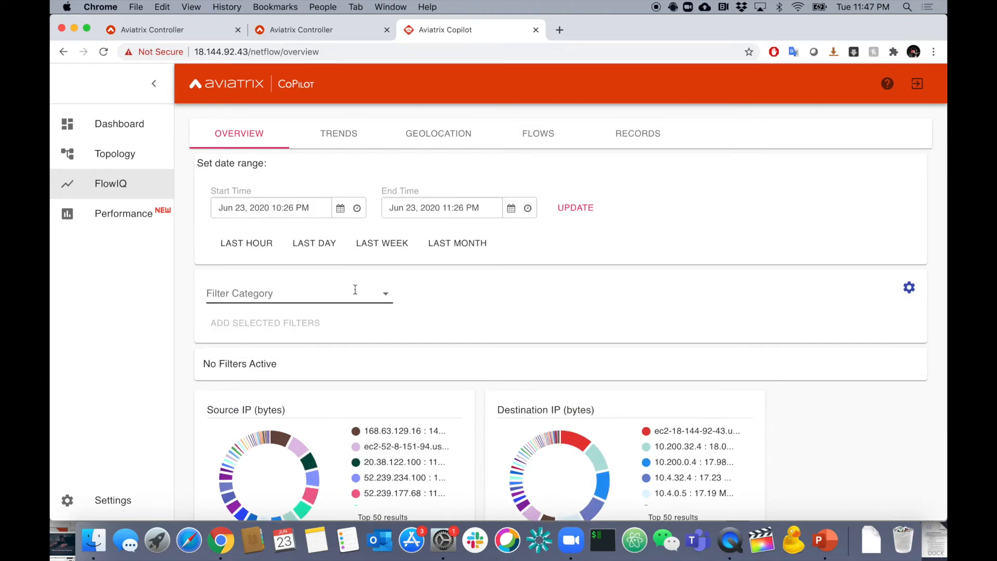
Add a netflow.src_addr filter by tag with the Credit tag to the FlowIQ overview.
{"action": "left_click", "coordinate": [371, 293]}
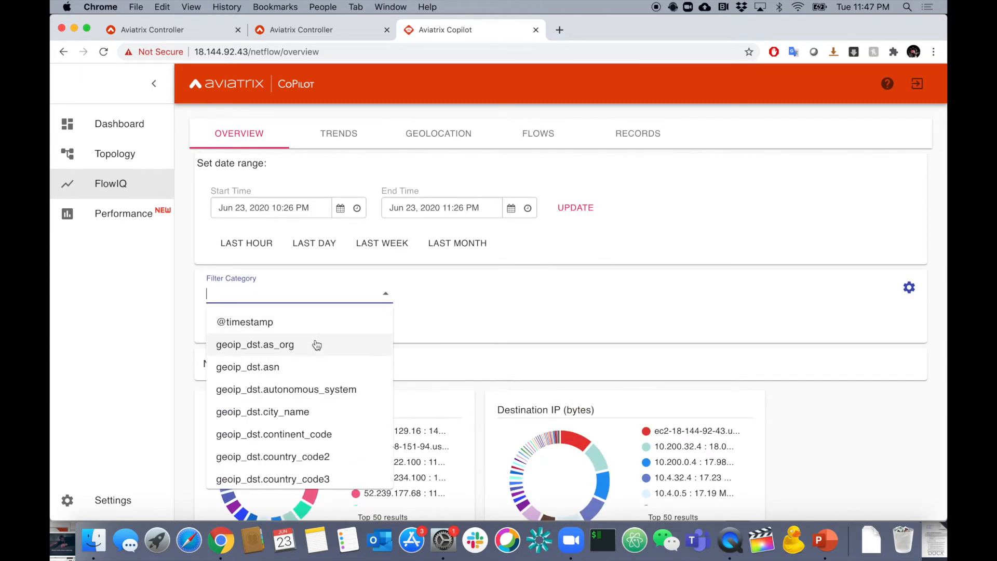
{"action": "left_click", "coordinate": [302, 297]}
{"action": "type", "text": "sour"}
{"action": "double_click", "coordinate": [286, 299]}
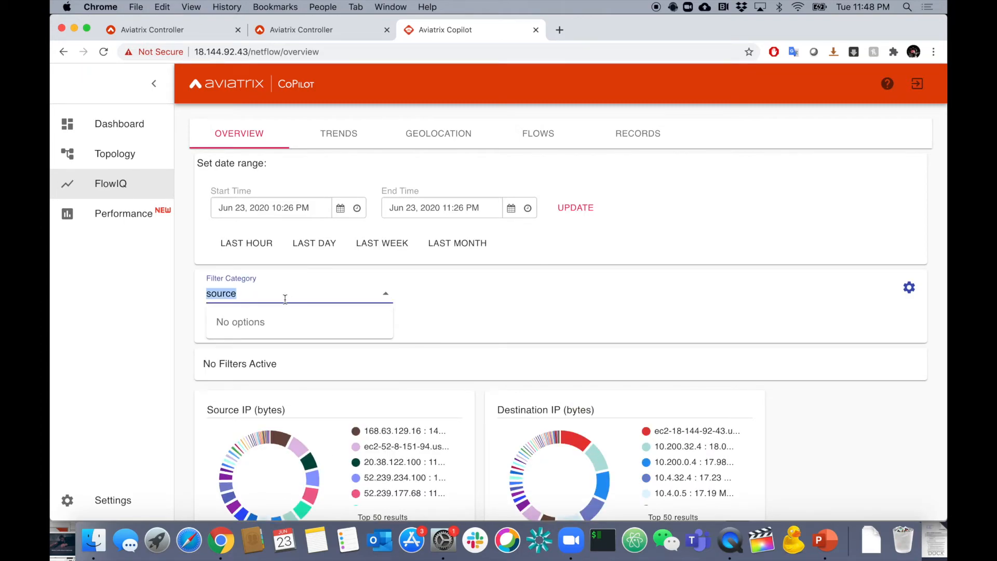
{"action": "type", "text": "netfl"}
{"action": "left_click", "coordinate": [280, 345]}
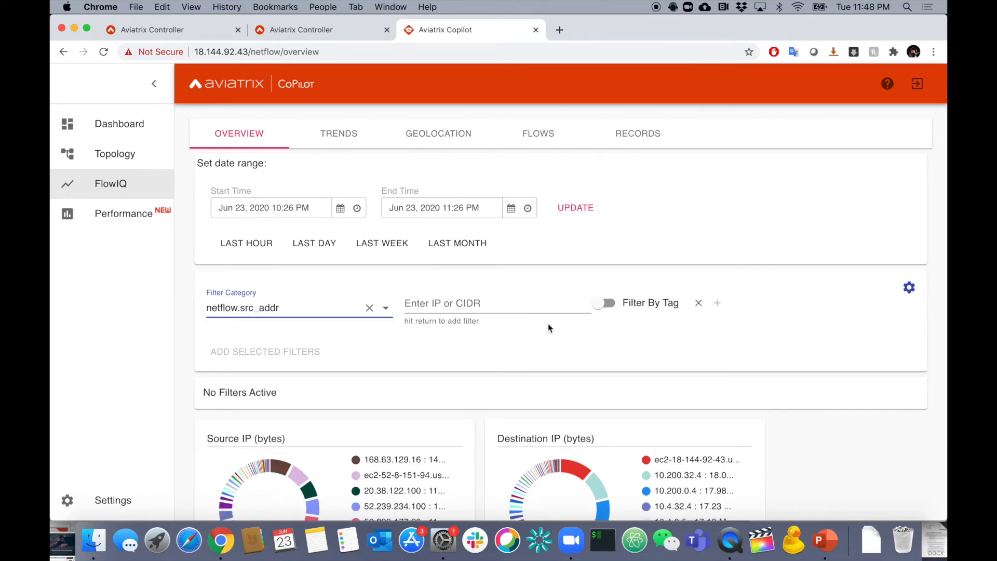
{"action": "left_click", "coordinate": [605, 303]}
{"action": "left_click", "coordinate": [543, 293]}
{"action": "left_click", "coordinate": [500, 318]}
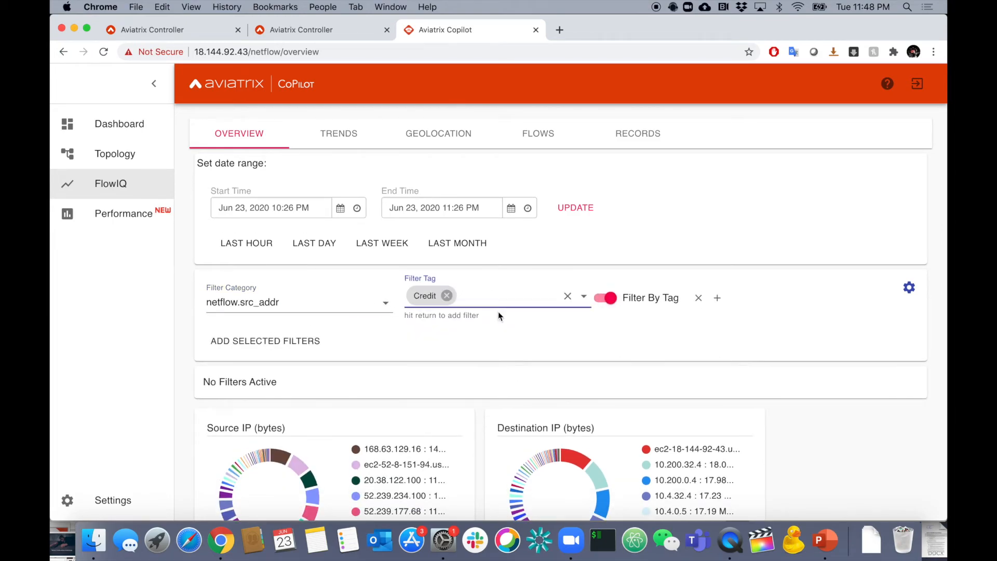
{"action": "left_click", "coordinate": [278, 339]}
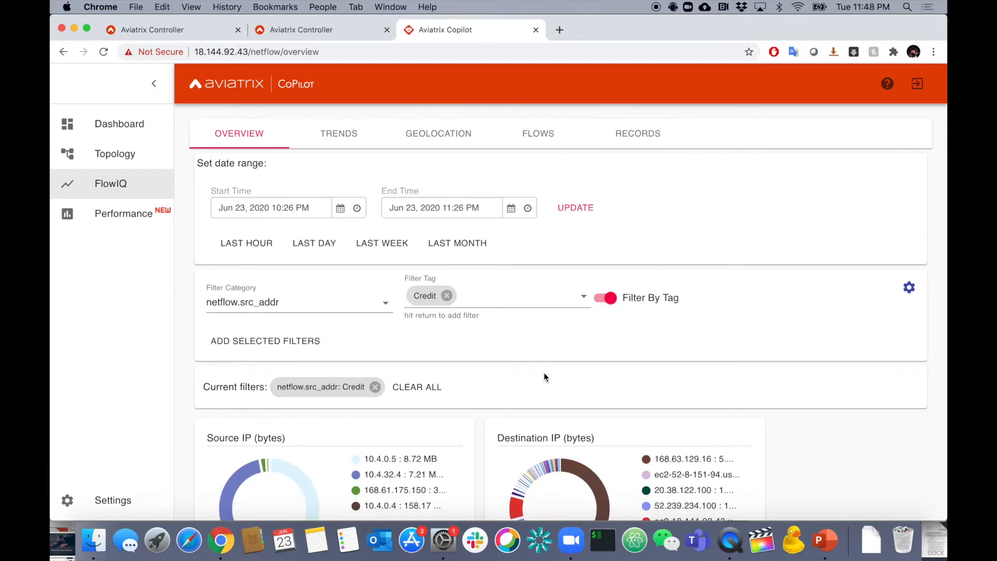
Examine the traffic charts for the Credit-tagged source addresses and remove the Credit filter.
{"action": "scroll", "coordinate": [543, 376], "scroll_direction": "down", "scroll_amount": 3}
{"action": "scroll", "coordinate": [629, 365], "scroll_direction": "down", "scroll_amount": 1}
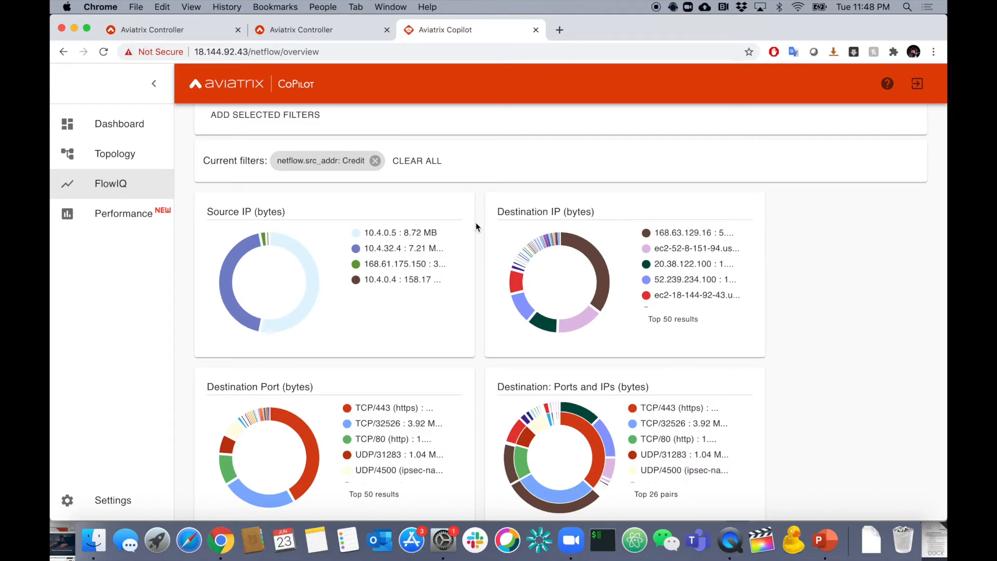
{"action": "scroll", "coordinate": [475, 223], "scroll_direction": "down", "scroll_amount": 9}
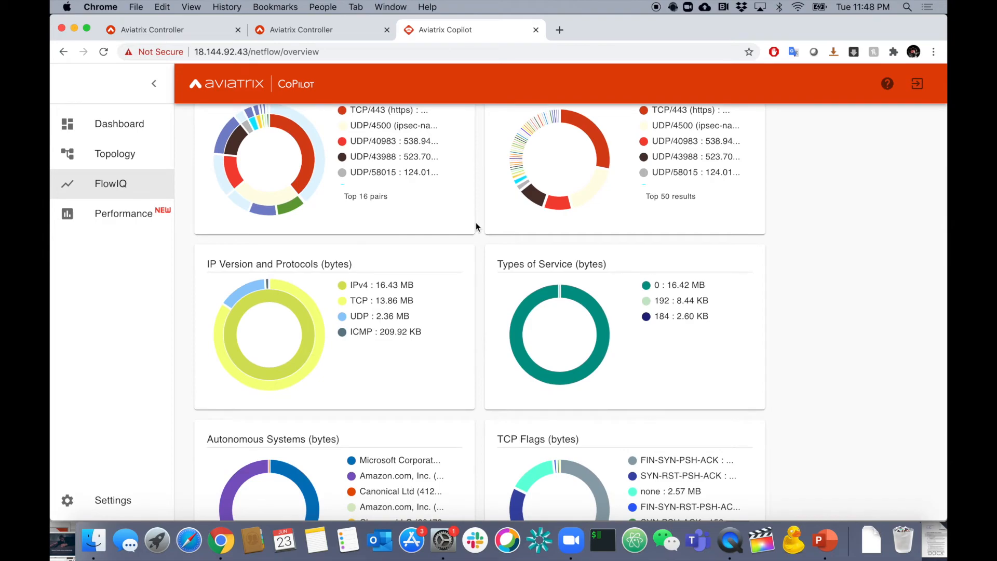
{"action": "scroll", "coordinate": [481, 223], "scroll_direction": "up", "scroll_amount": 7}
{"action": "scroll", "coordinate": [481, 225], "scroll_direction": "up", "scroll_amount": 4}
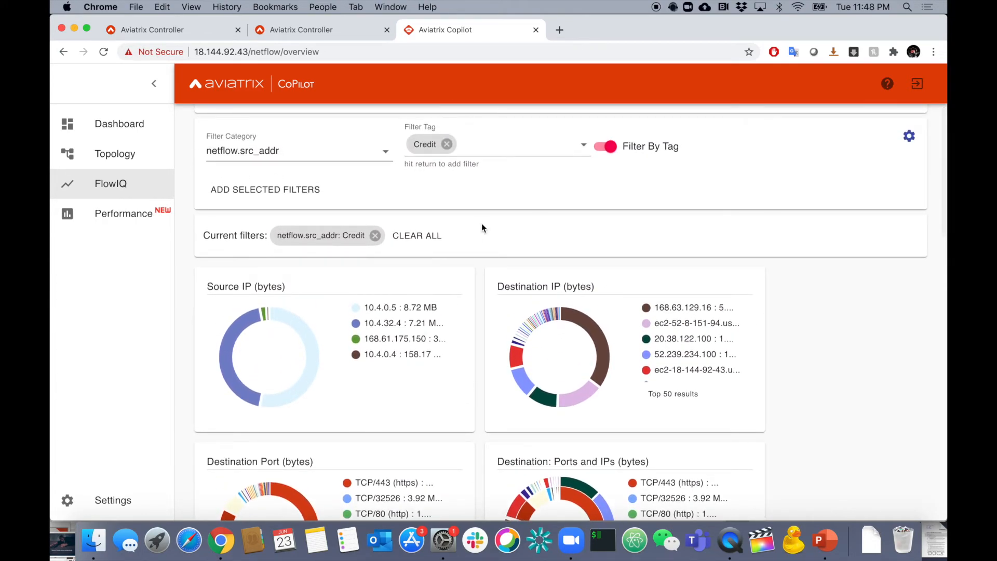
{"action": "scroll", "coordinate": [481, 223], "scroll_direction": "up", "scroll_amount": 2}
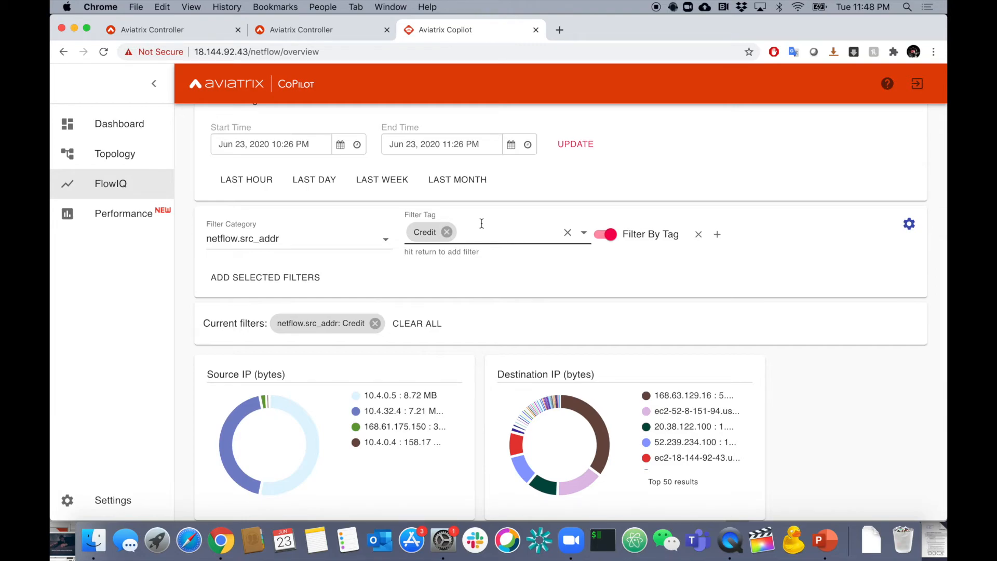
{"action": "left_click", "coordinate": [375, 323]}
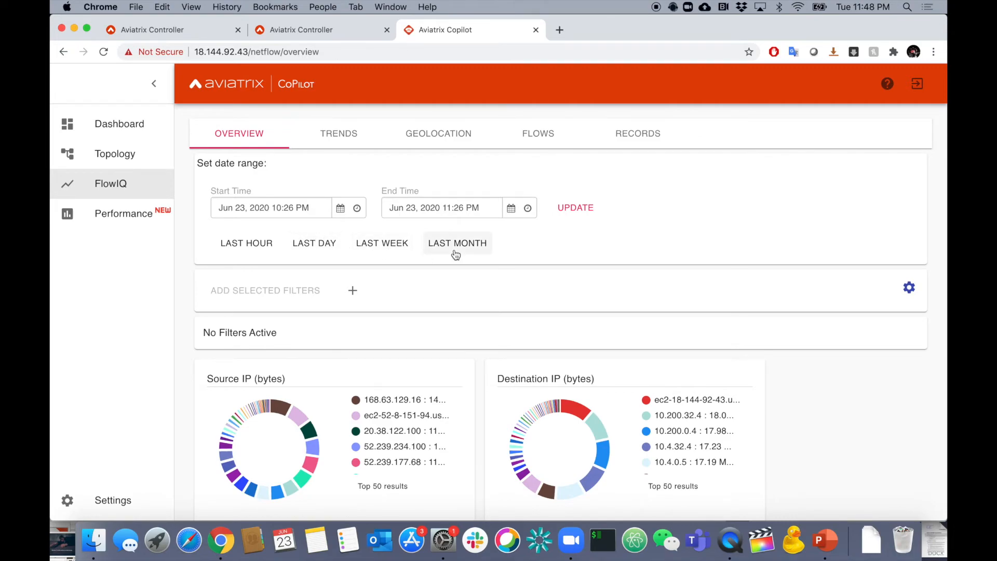
Open the FlowIQ trends and examine the destination port, source address, destination address and total bandwidth graphs.
{"action": "left_click", "coordinate": [364, 143]}
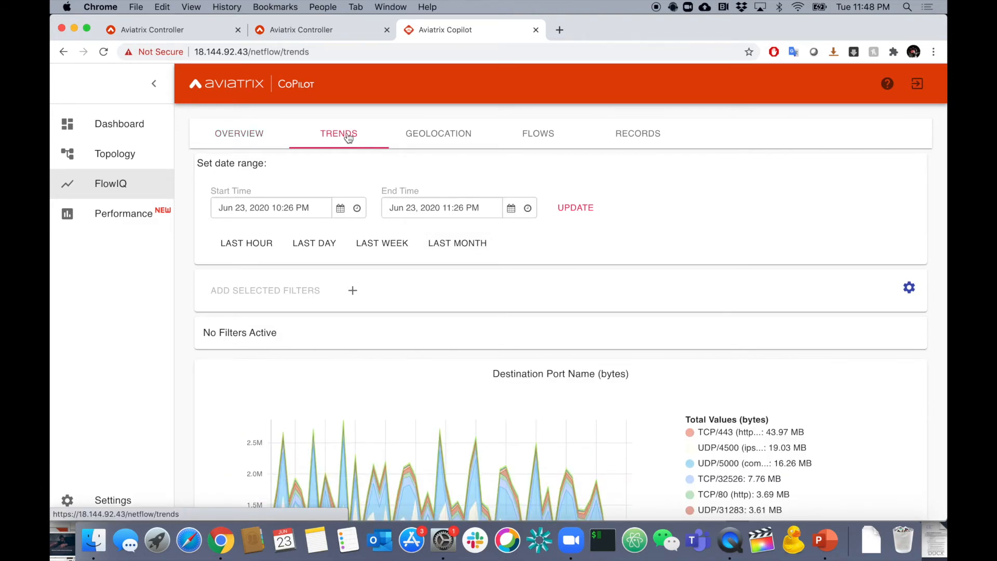
{"action": "scroll", "coordinate": [185, 306], "scroll_direction": "down", "scroll_amount": 3}
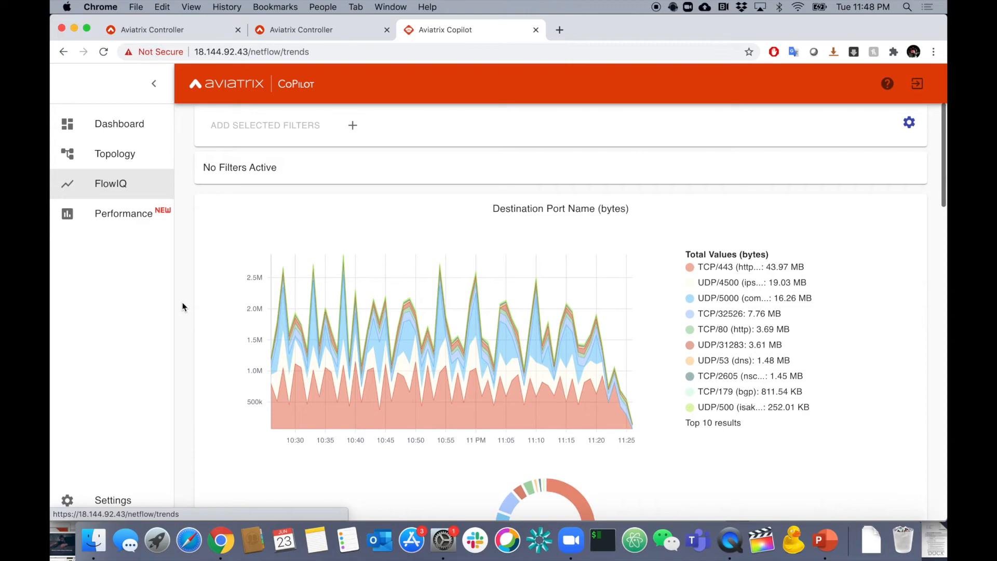
{"action": "scroll", "coordinate": [183, 306], "scroll_direction": "down", "scroll_amount": 10}
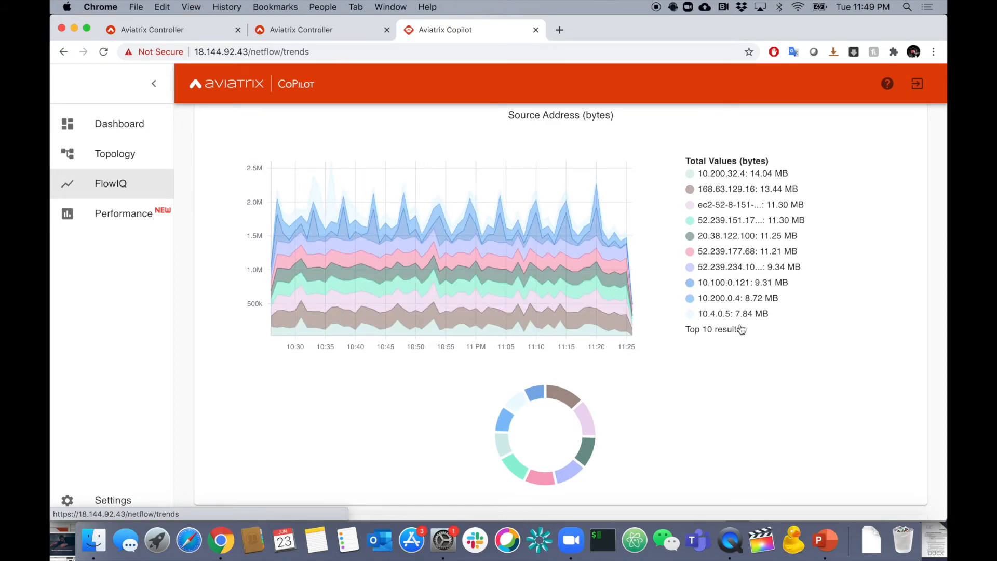
{"action": "scroll", "coordinate": [752, 375], "scroll_direction": "down", "scroll_amount": 8}
{"action": "scroll", "coordinate": [754, 382], "scroll_direction": "up", "scroll_amount": 1}
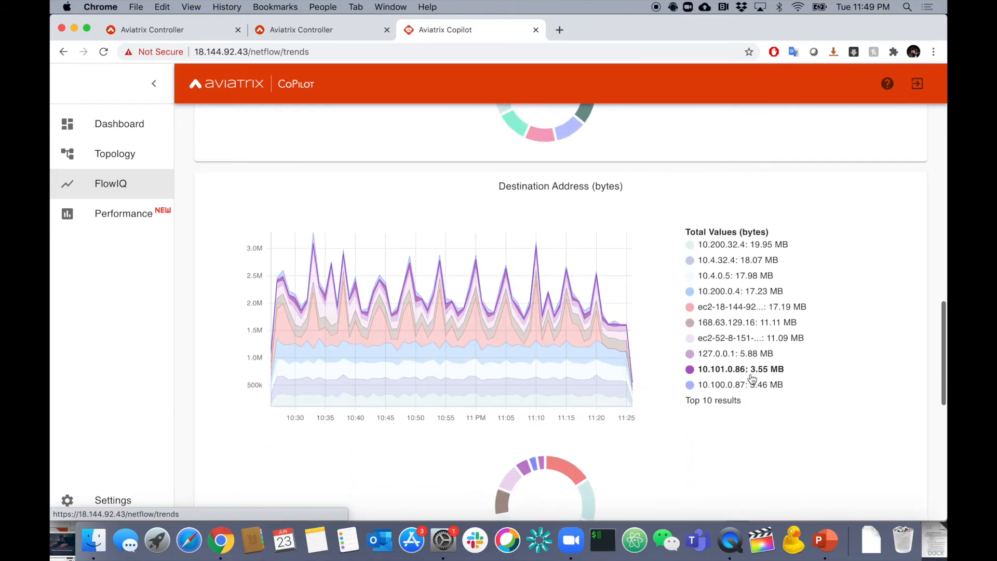
{"action": "scroll", "coordinate": [753, 379], "scroll_direction": "down", "scroll_amount": 8}
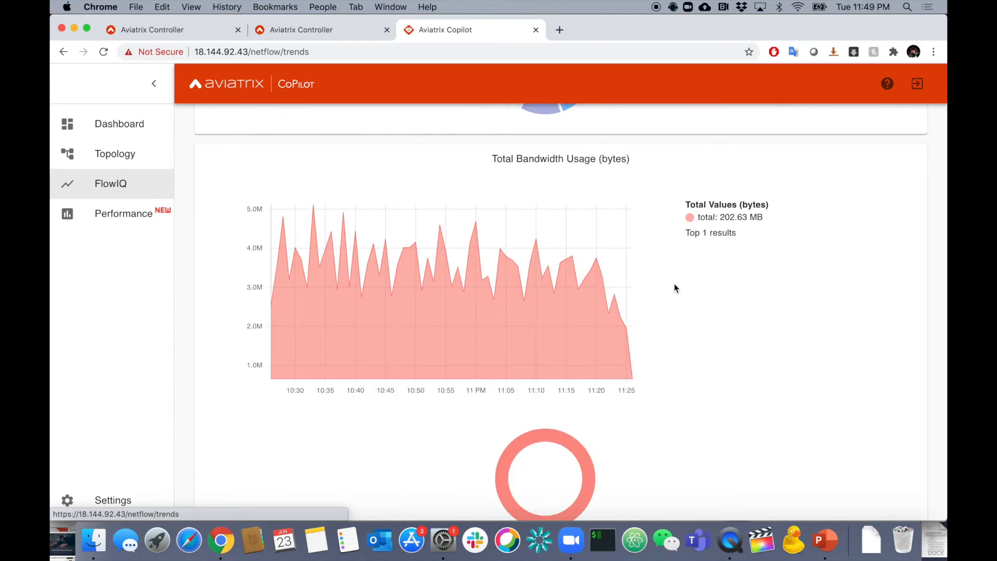
{"action": "scroll", "coordinate": [674, 284], "scroll_direction": "up", "scroll_amount": 15}
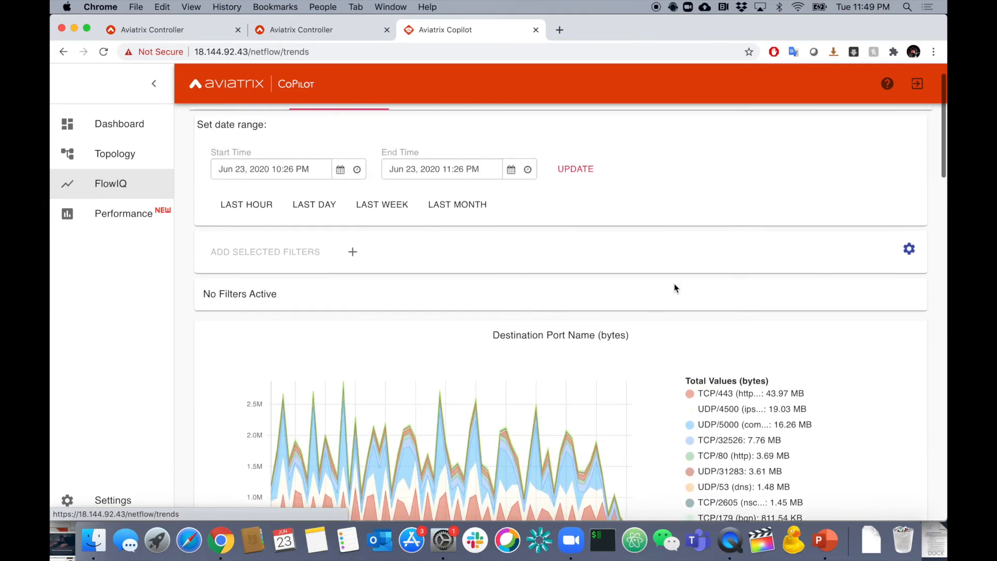
Open the FlowIQ geolocation view and examine the traffic heat map of the world.
{"action": "left_click", "coordinate": [429, 140]}
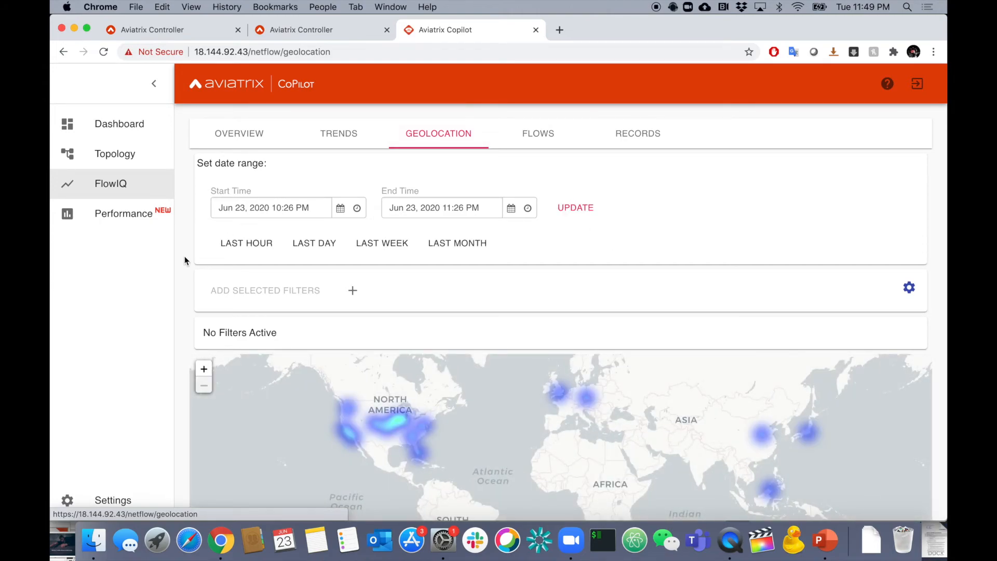
{"action": "scroll", "coordinate": [184, 256], "scroll_direction": "down", "scroll_amount": 2}
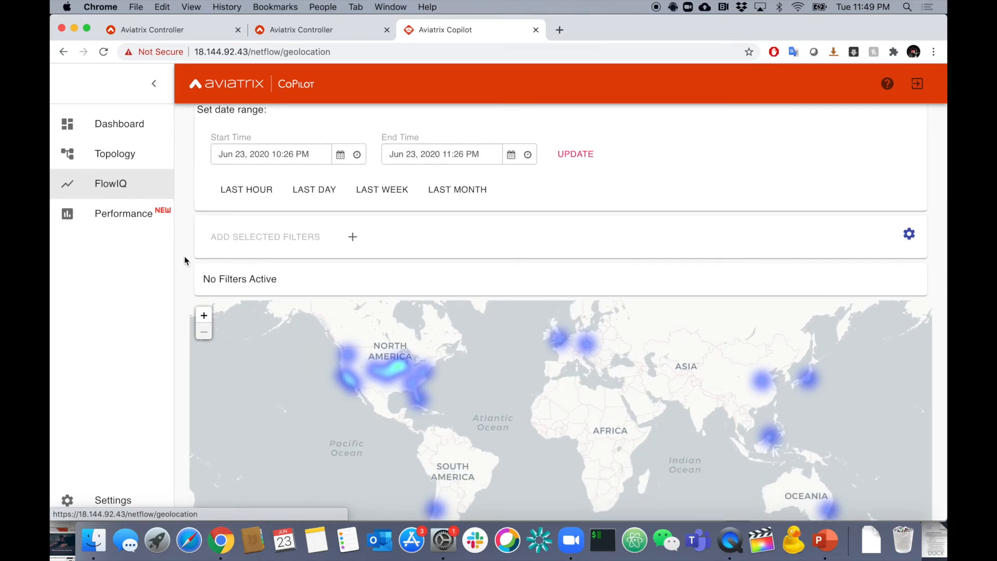
{"action": "scroll", "coordinate": [185, 257], "scroll_direction": "down", "scroll_amount": 1}
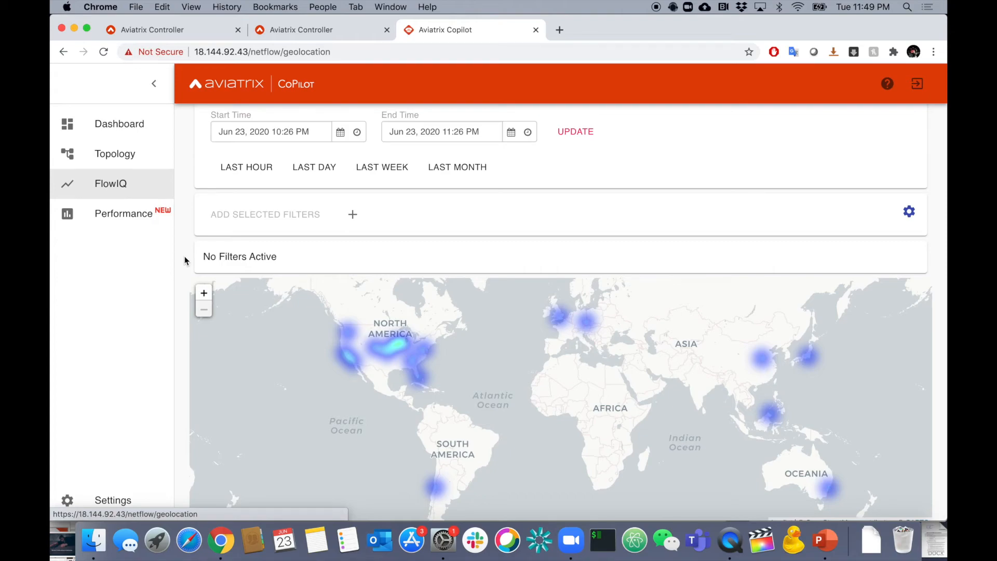
{"action": "scroll", "coordinate": [185, 256], "scroll_direction": "down", "scroll_amount": 2}
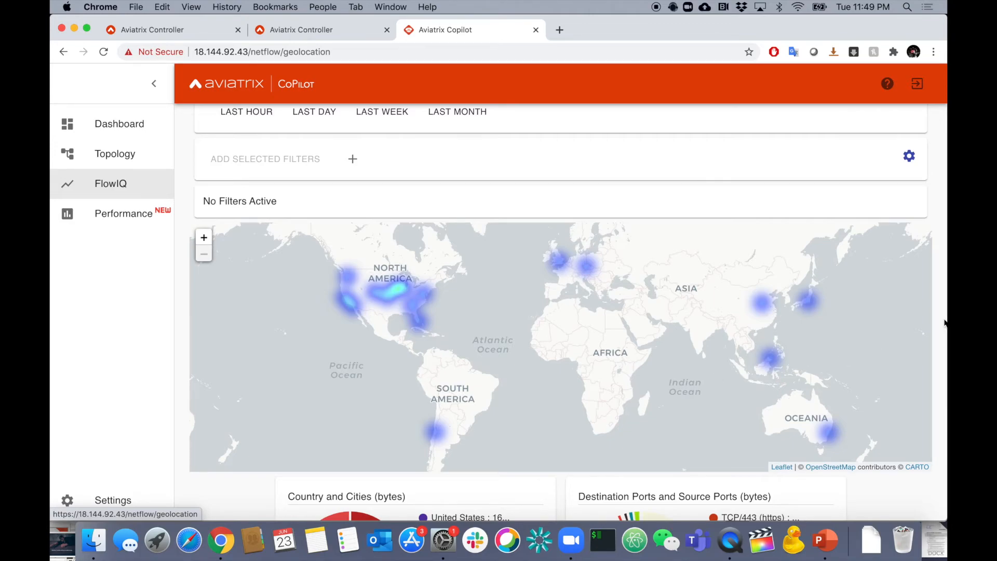
Examine the geolocation breakdown charts of countries and cities, ports, IP addresses, and source and destination country names below the heat map.
{"action": "scroll", "coordinate": [945, 323], "scroll_direction": "down", "scroll_amount": 2}
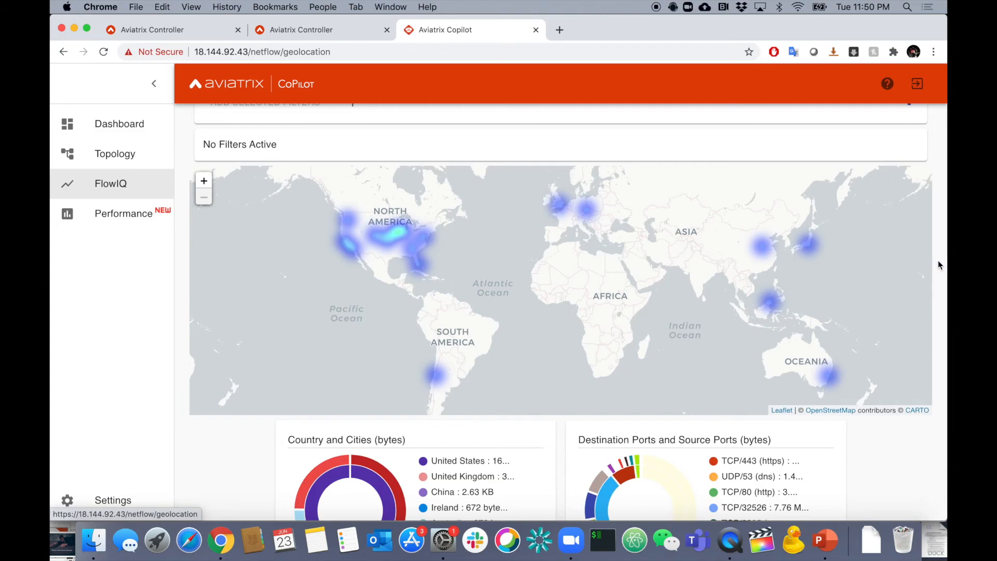
{"action": "scroll", "coordinate": [938, 261], "scroll_direction": "down", "scroll_amount": 6}
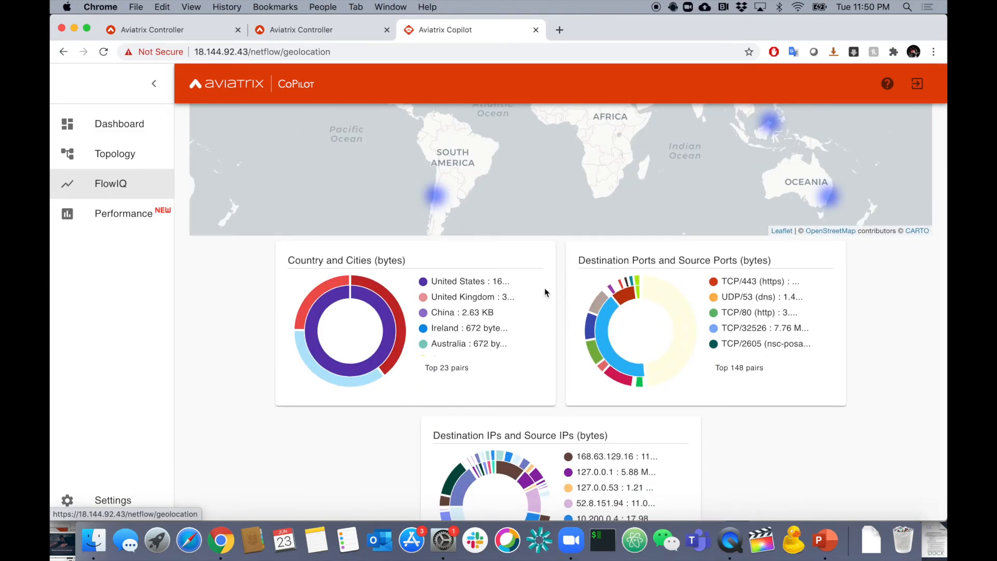
{"action": "scroll", "coordinate": [545, 297], "scroll_direction": "down", "scroll_amount": 2}
{"action": "scroll", "coordinate": [545, 298], "scroll_direction": "down", "scroll_amount": 2}
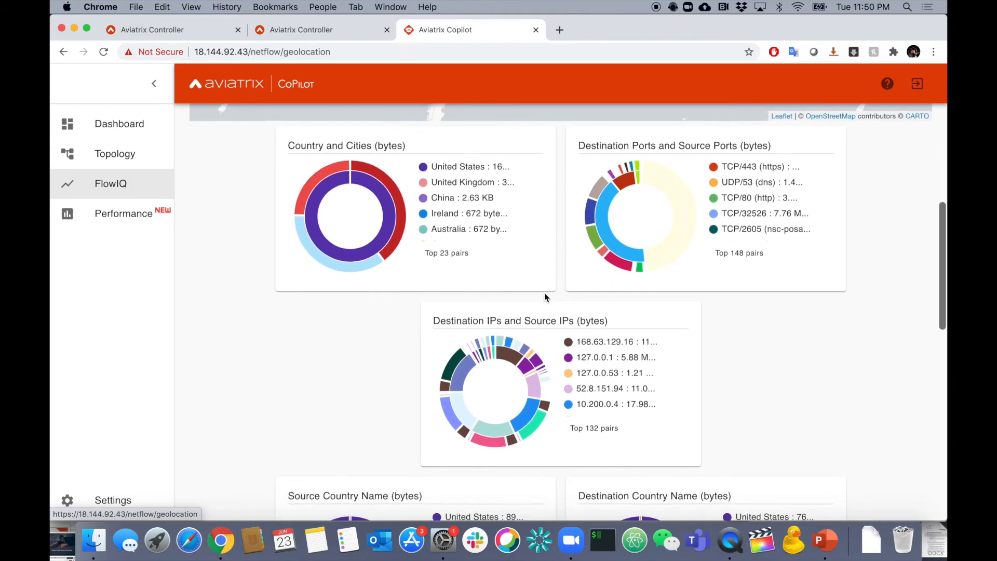
{"action": "scroll", "coordinate": [728, 345], "scroll_direction": "down", "scroll_amount": 5}
{"action": "scroll", "coordinate": [727, 347], "scroll_direction": "down", "scroll_amount": 6}
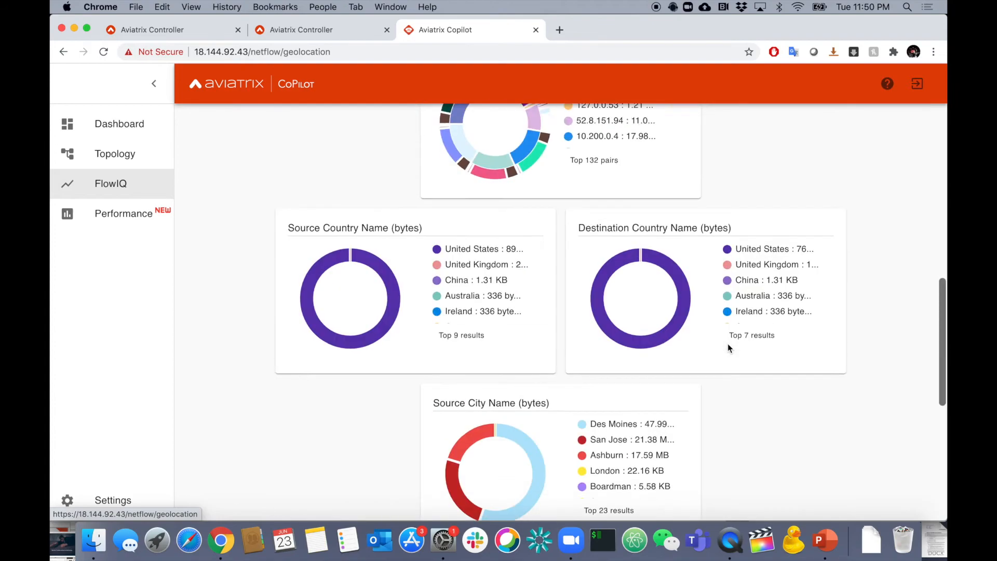
{"action": "scroll", "coordinate": [727, 347], "scroll_direction": "up", "scroll_amount": 8}
{"action": "scroll", "coordinate": [727, 345], "scroll_direction": "up", "scroll_amount": 15}
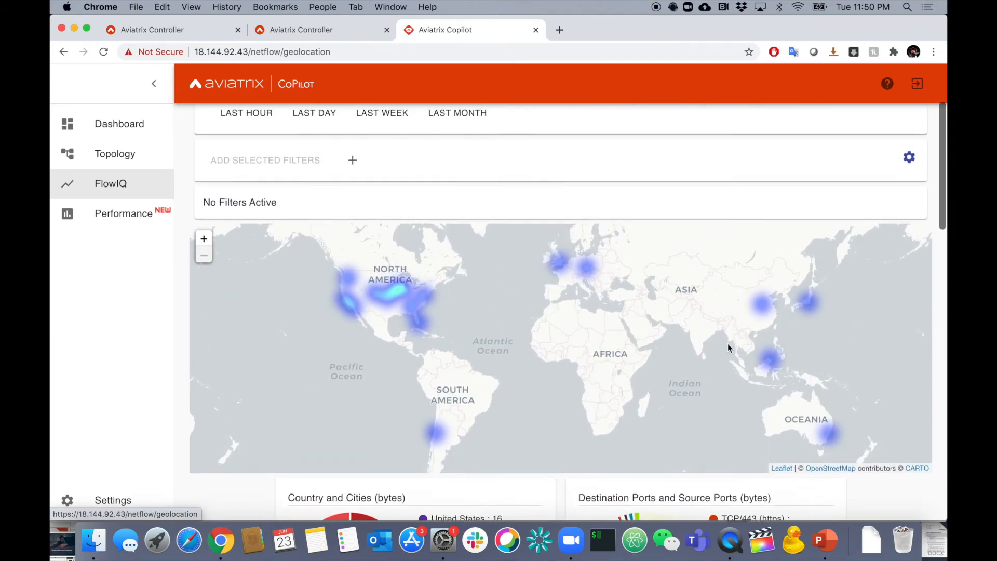
Open the FlowIQ flows view and examine the source-to-destination flow diagram, including the flows from 168.63.129.16.
{"action": "left_click", "coordinate": [538, 145]}
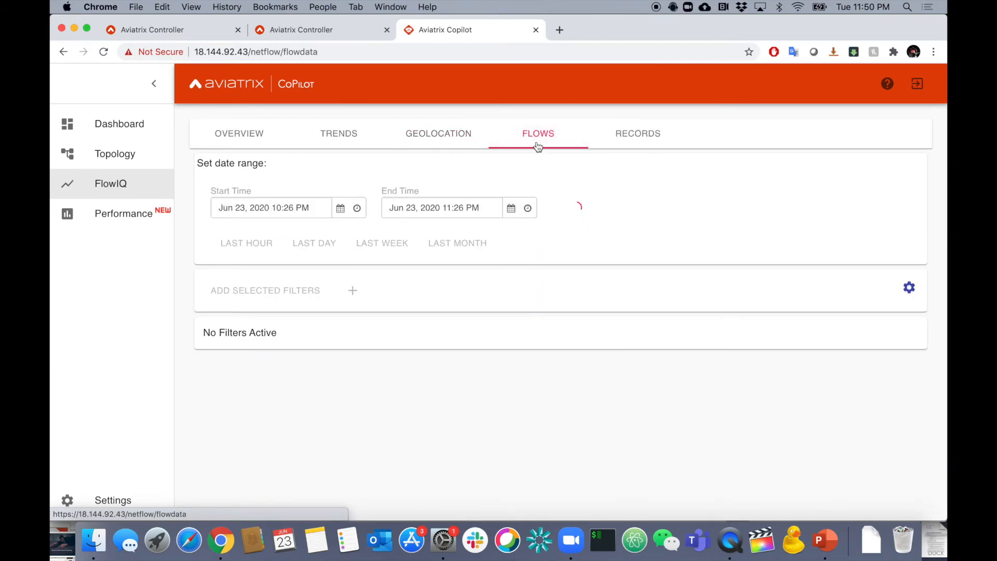
{"action": "scroll", "coordinate": [217, 416], "scroll_direction": "down", "scroll_amount": 10}
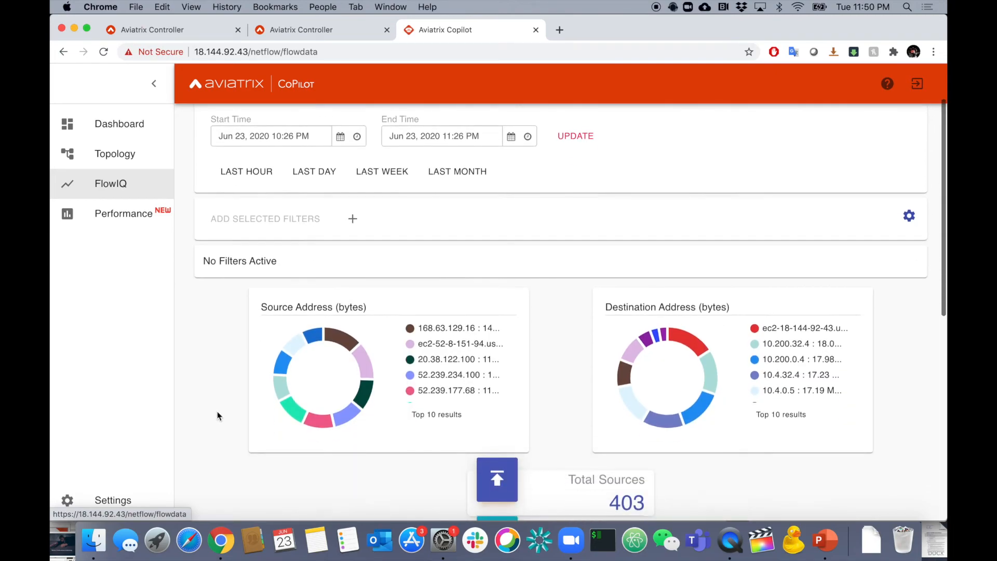
{"action": "scroll", "coordinate": [217, 416], "scroll_direction": "down", "scroll_amount": 3}
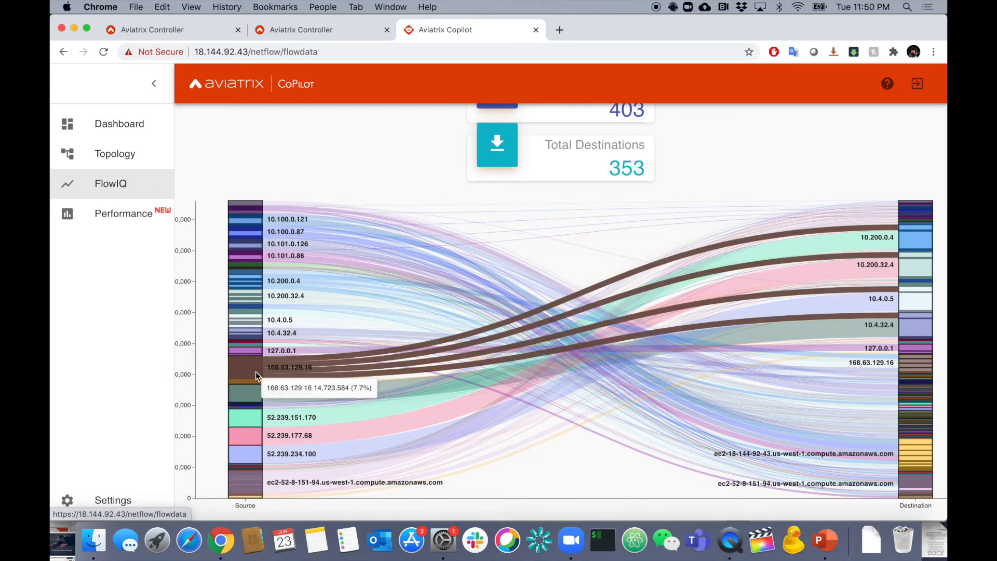
{"action": "scroll", "coordinate": [255, 372], "scroll_direction": "up", "scroll_amount": 10}
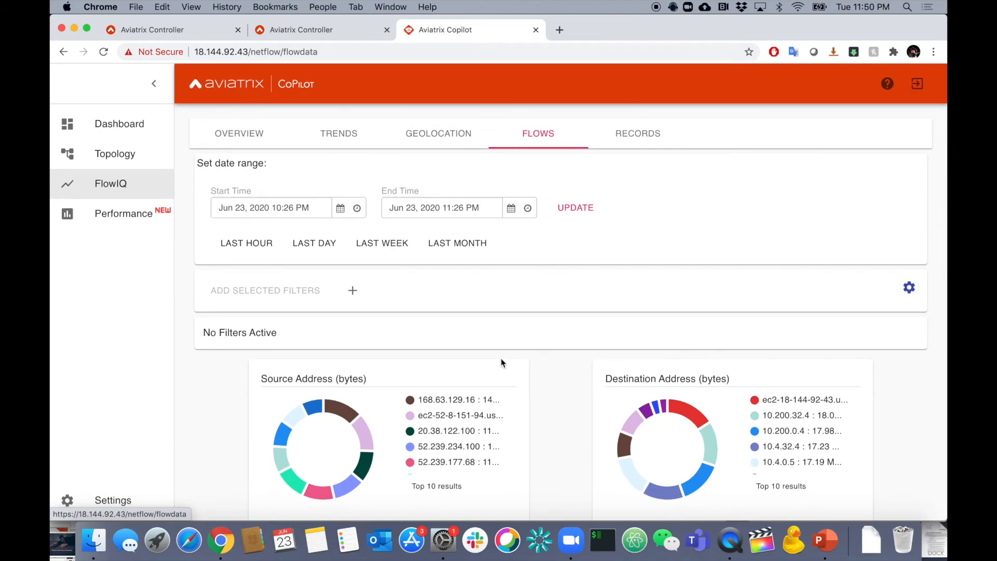
Open the FlowIQ flow records and examine the records table and the columns available for it.
{"action": "left_click", "coordinate": [633, 132]}
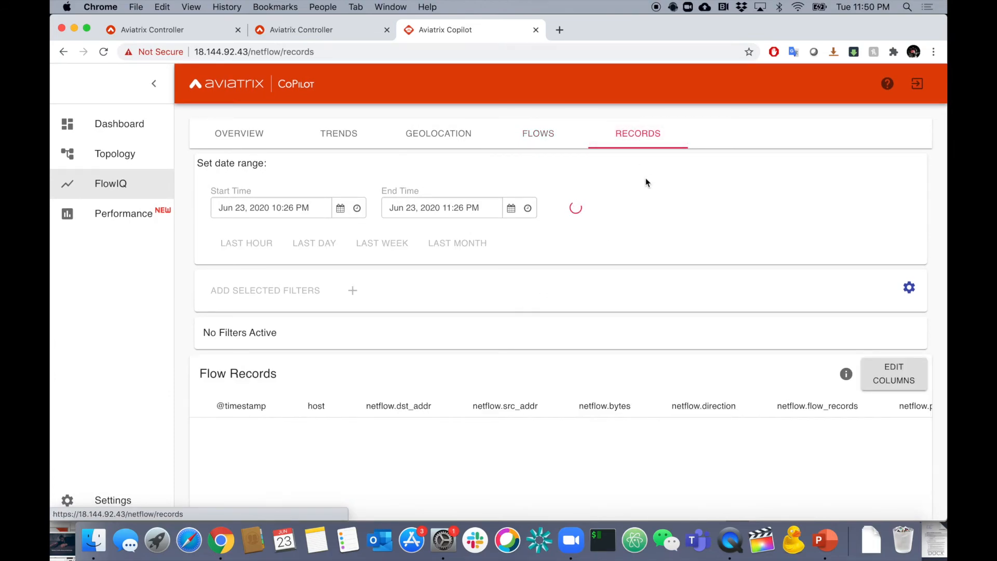
{"action": "scroll", "coordinate": [586, 288], "scroll_direction": "down", "scroll_amount": 5}
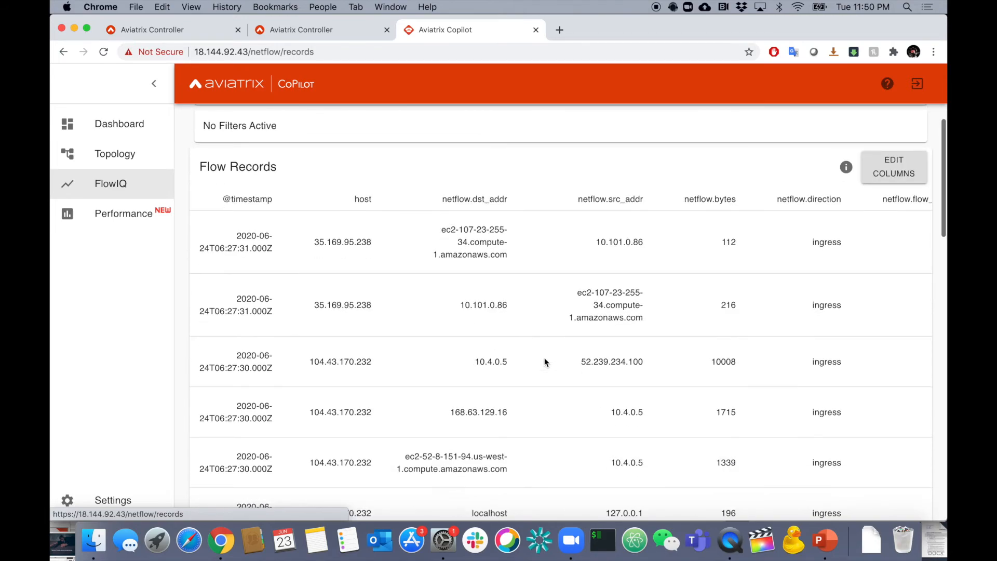
{"action": "left_click", "coordinate": [894, 167]}
{"action": "scroll", "coordinate": [833, 347], "scroll_direction": "down", "scroll_amount": 3}
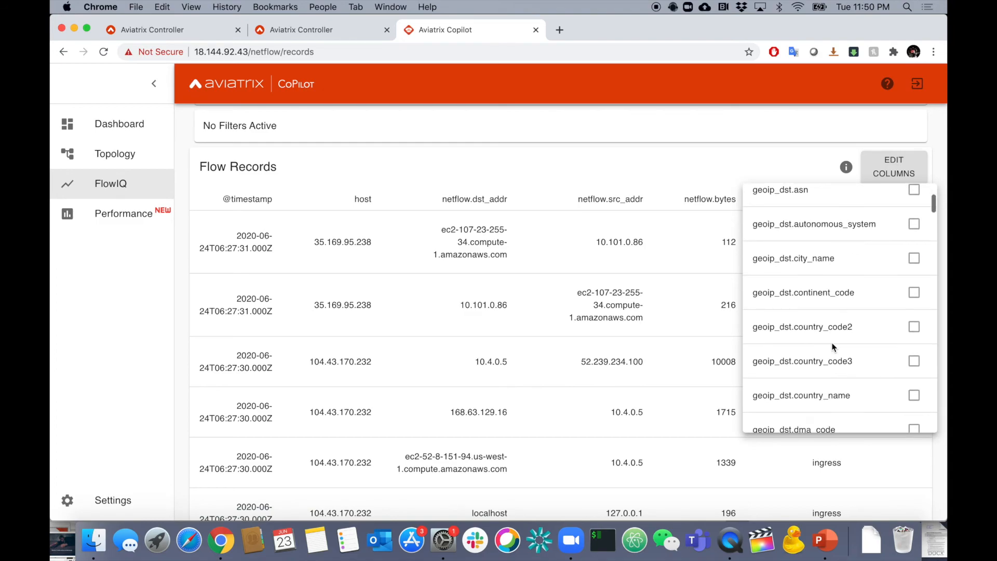
{"action": "left_click", "coordinate": [695, 164]}
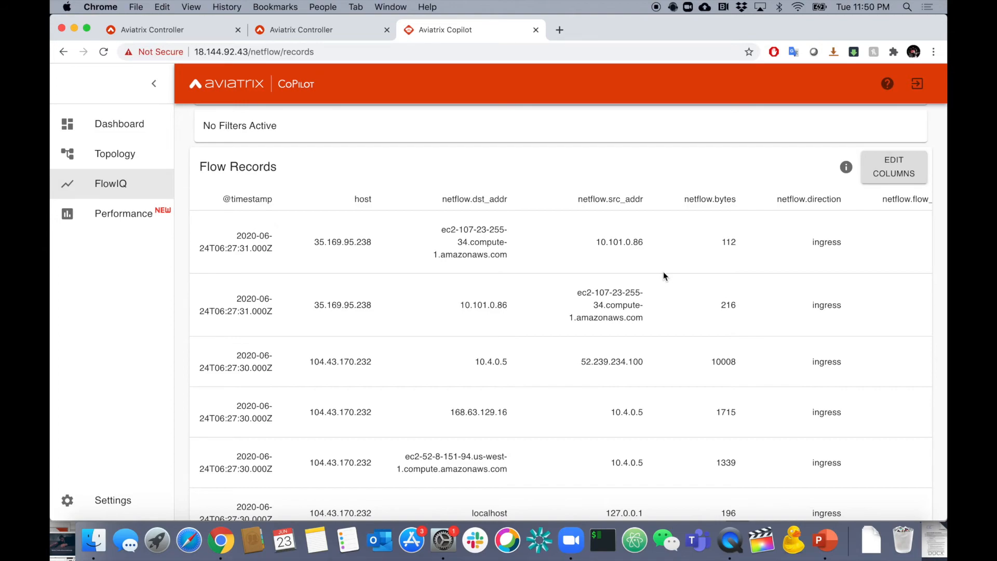
{"action": "scroll", "coordinate": [663, 272], "scroll_direction": "down", "scroll_amount": 3}
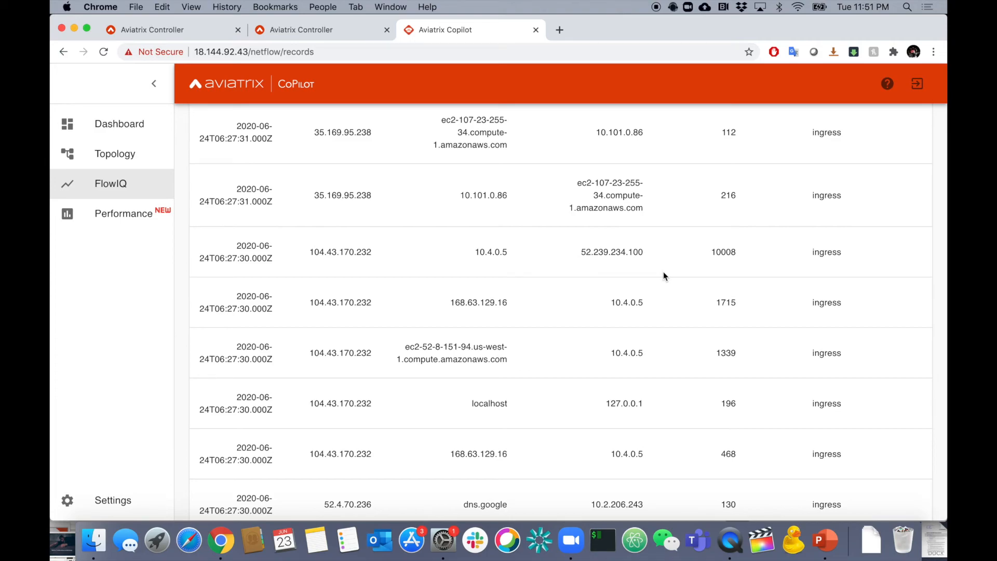
{"action": "scroll", "coordinate": [663, 272], "scroll_direction": "up", "scroll_amount": 6}
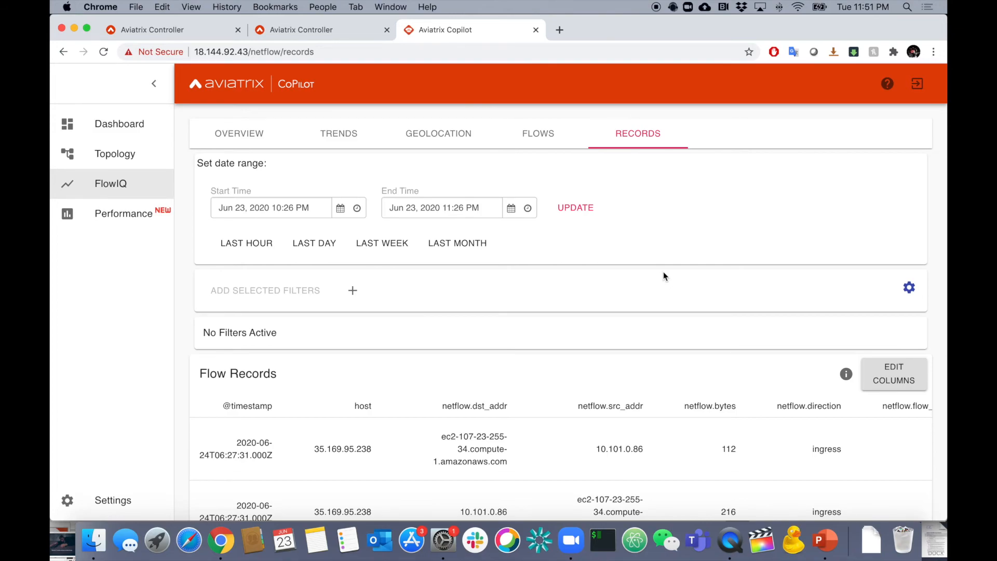
Open the performance monitoring for the Azure-Transit host and examine its memory, CPU, disk and Rx/Tx rate graphs.
{"action": "left_click", "coordinate": [142, 210]}
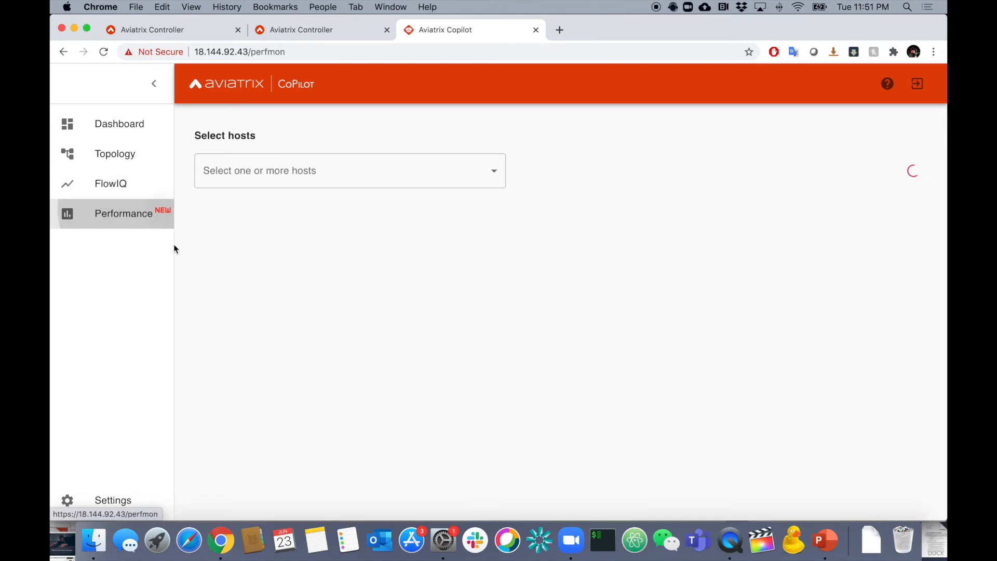
{"action": "left_click", "coordinate": [258, 173]}
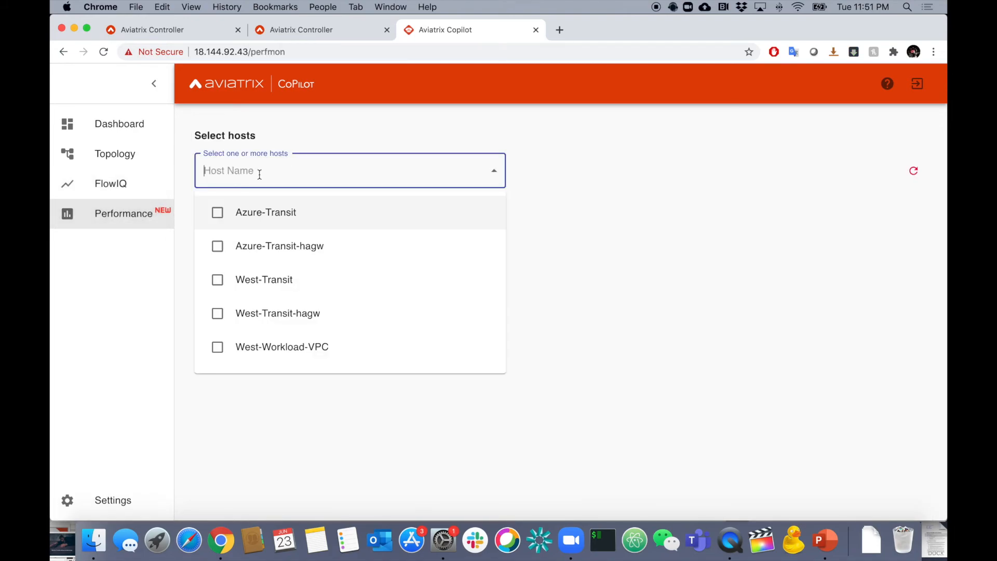
{"action": "left_click", "coordinate": [220, 210]}
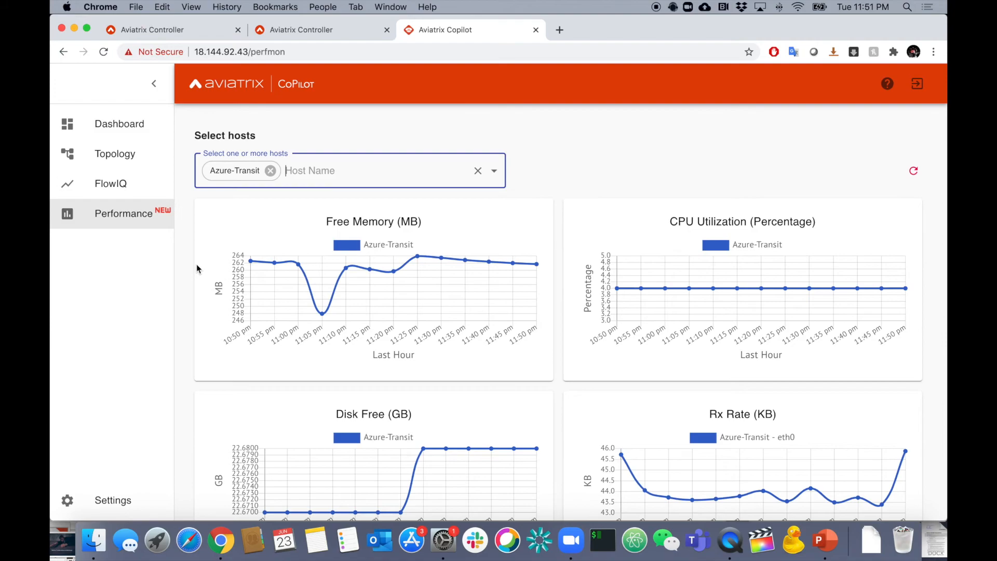
{"action": "scroll", "coordinate": [196, 268], "scroll_direction": "down", "scroll_amount": 3}
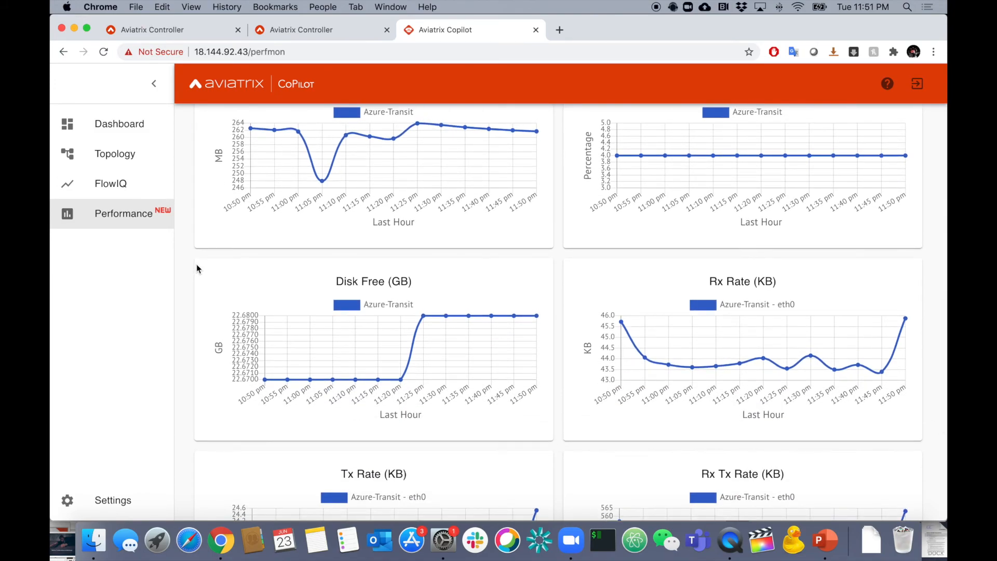
{"action": "scroll", "coordinate": [196, 267], "scroll_direction": "down", "scroll_amount": 3}
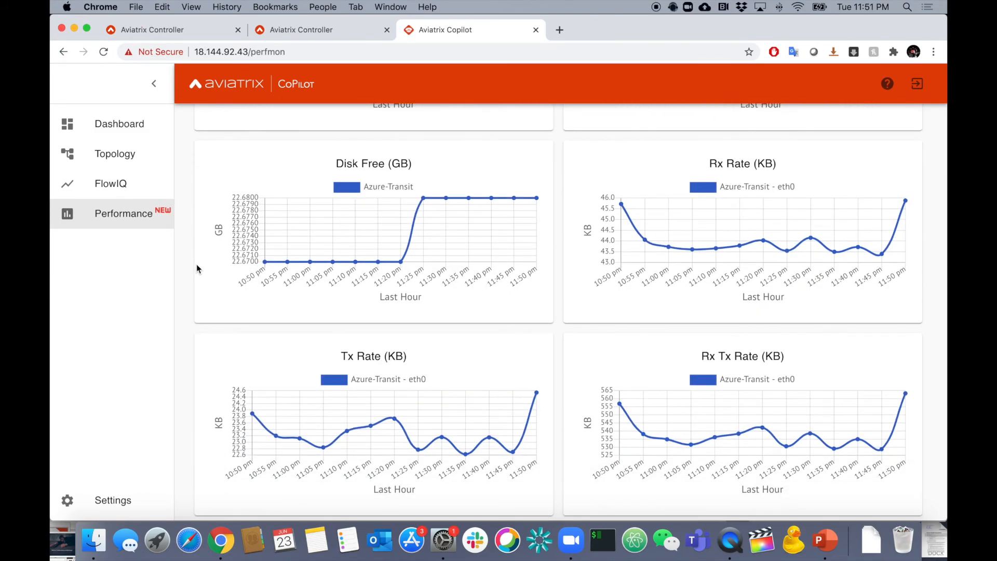
{"action": "scroll", "coordinate": [196, 263], "scroll_direction": "up", "scroll_amount": 5}
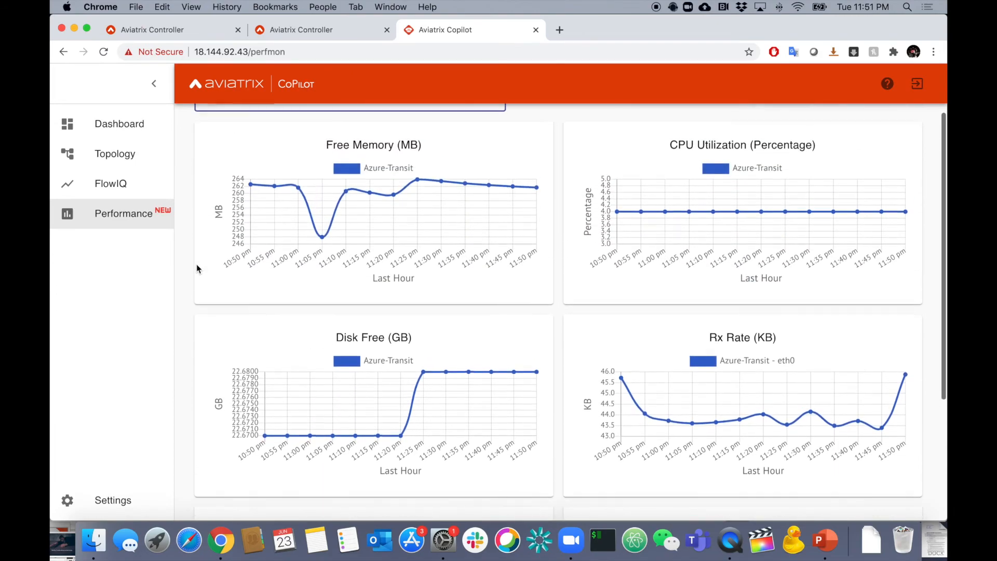
{"action": "scroll", "coordinate": [193, 287], "scroll_direction": "up", "scroll_amount": 1}
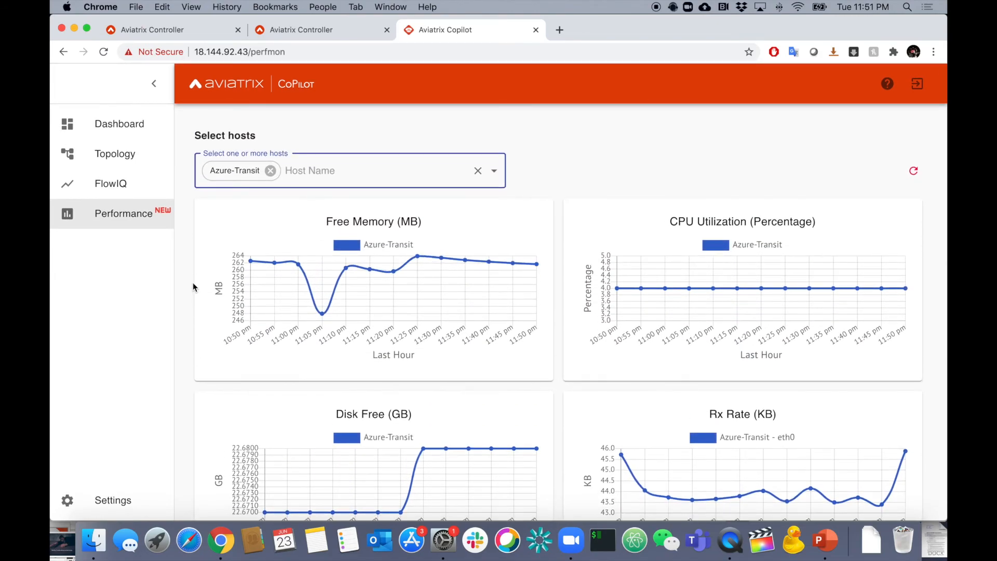